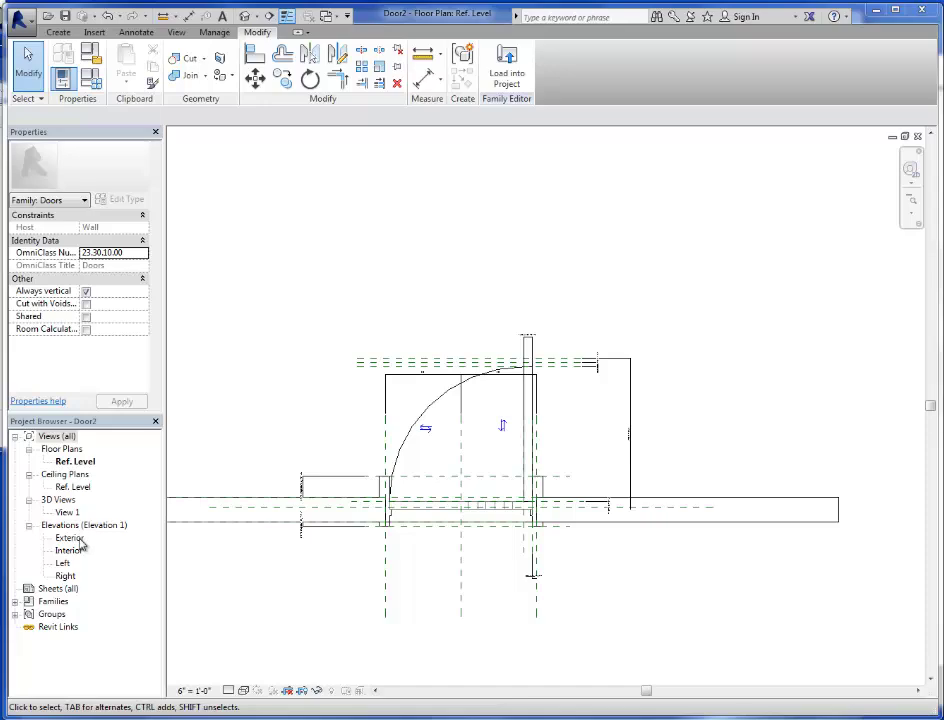
# Examine the door family in its 3D view and in the Ref. Level floor plan
pyautogui.doubleClick(67, 512)
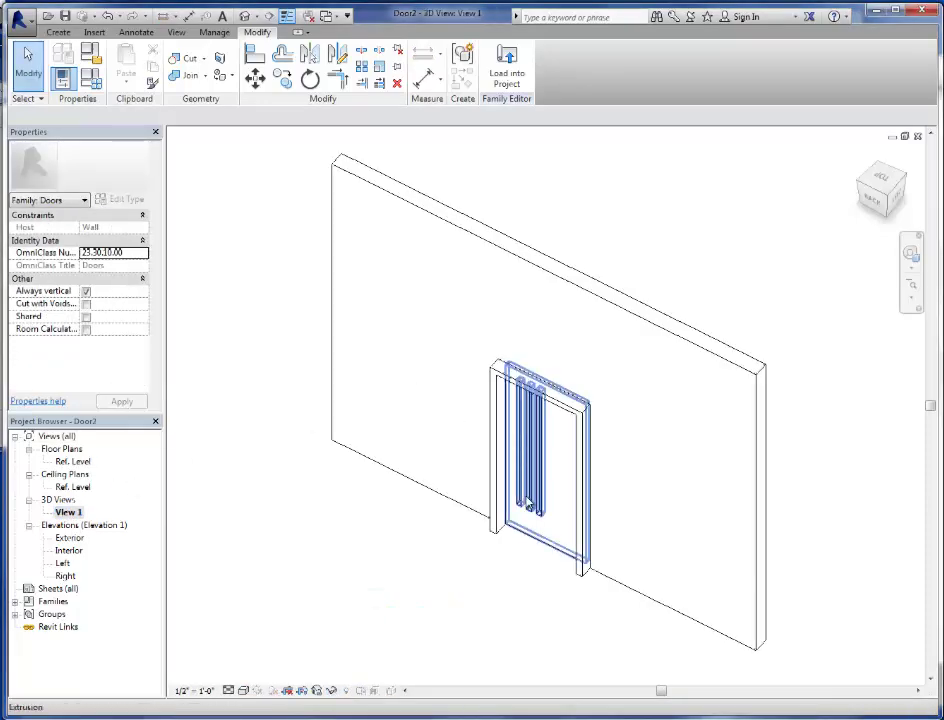
pyautogui.keyDown('shift'); pyautogui.moveTo(530, 505); pyautogui.dragTo(337, 344, button='middle'); pyautogui.keyUp('shift')
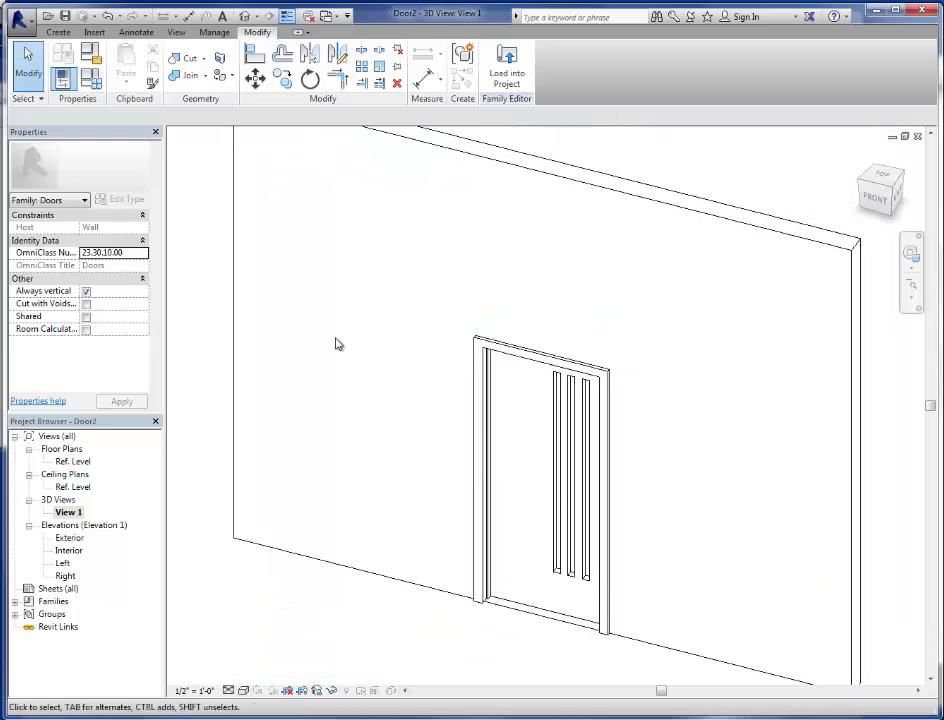
pyautogui.doubleClick(74, 461)
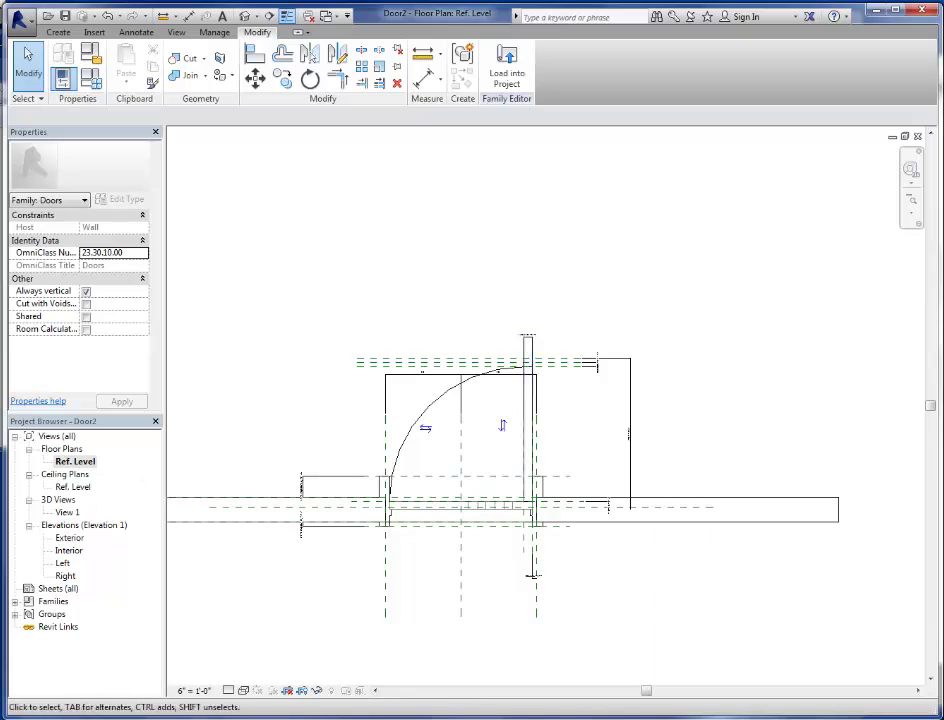
pyautogui.doubleClick(66, 512)
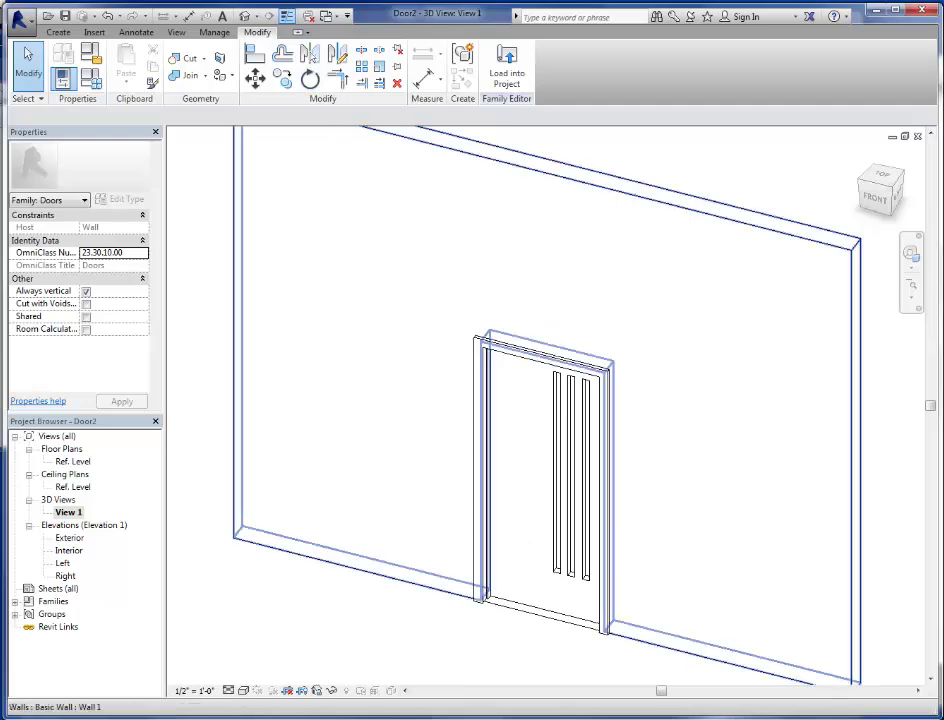
# Switch to Rhinoceros and examine the curved handle polysurface in the Perspective viewport
pyautogui.hotkey('alt', 'Tab')
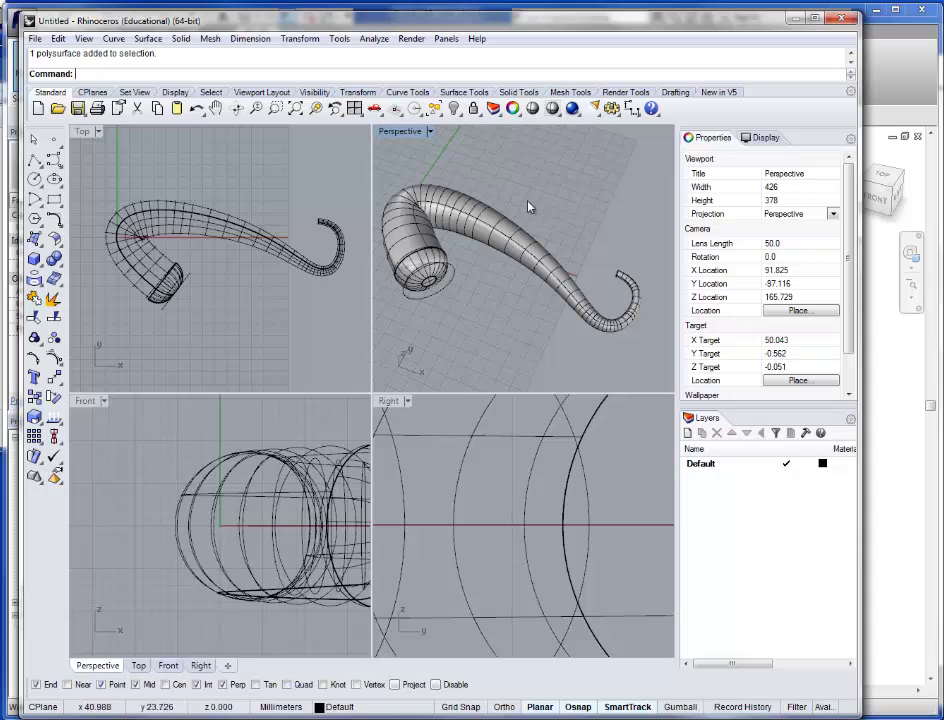
pyautogui.moveTo(530, 207); pyautogui.dragTo(489, 320, button='right')
pyautogui.scroll(5, 537, 301)
pyautogui.scroll(-5, 531, 274)
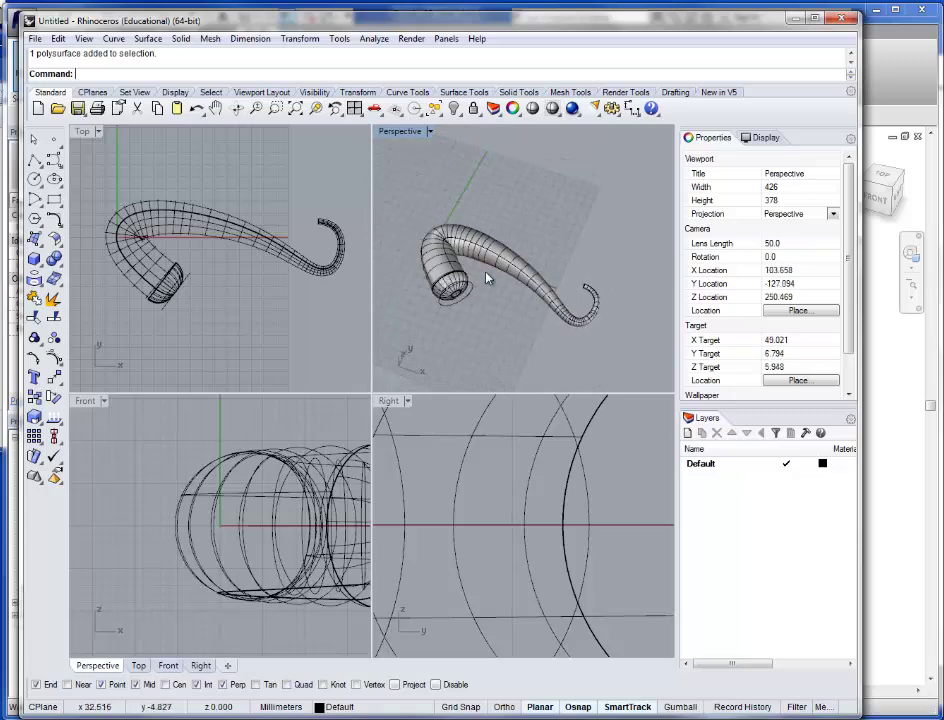
pyautogui.scroll(5, 490, 281)
pyautogui.scroll(-3, 489, 281)
pyautogui.rightClick(507, 272)
pyautogui.click(415, 354)
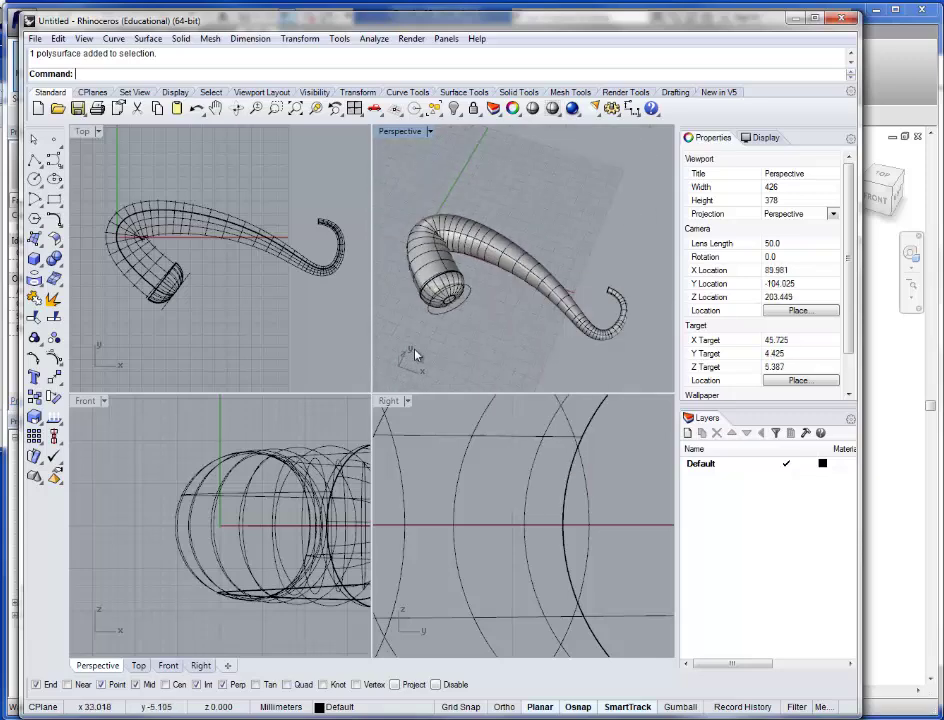
pyautogui.click(484, 217)
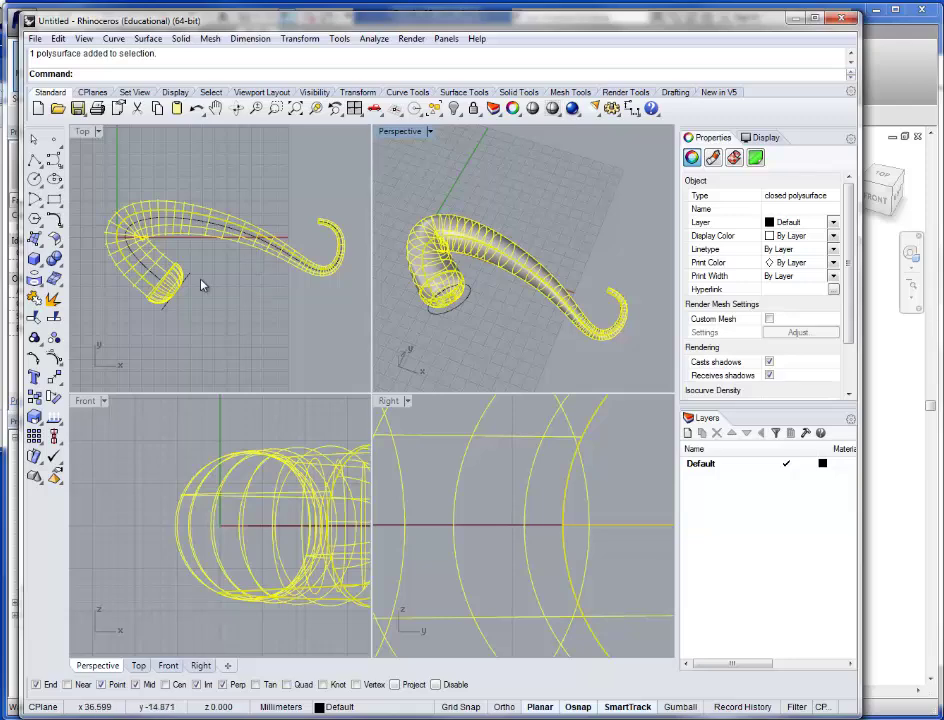
pyautogui.click(308, 185)
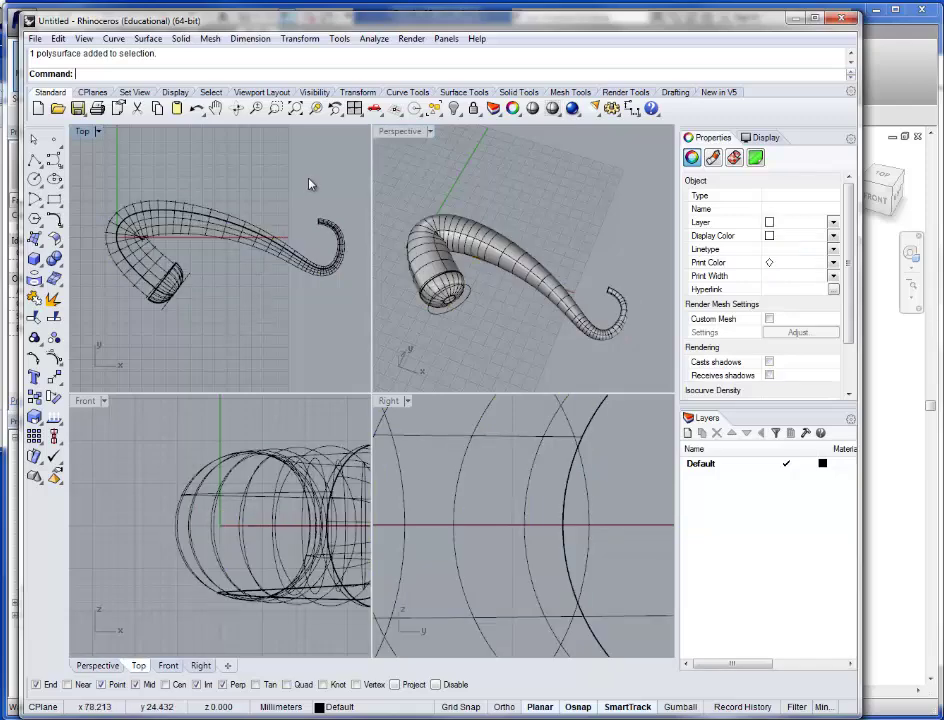
# Export the handle polysurface to the Desktop as the AutoCAD drawing Handle, replacing the existing file
pyautogui.click(240, 238)
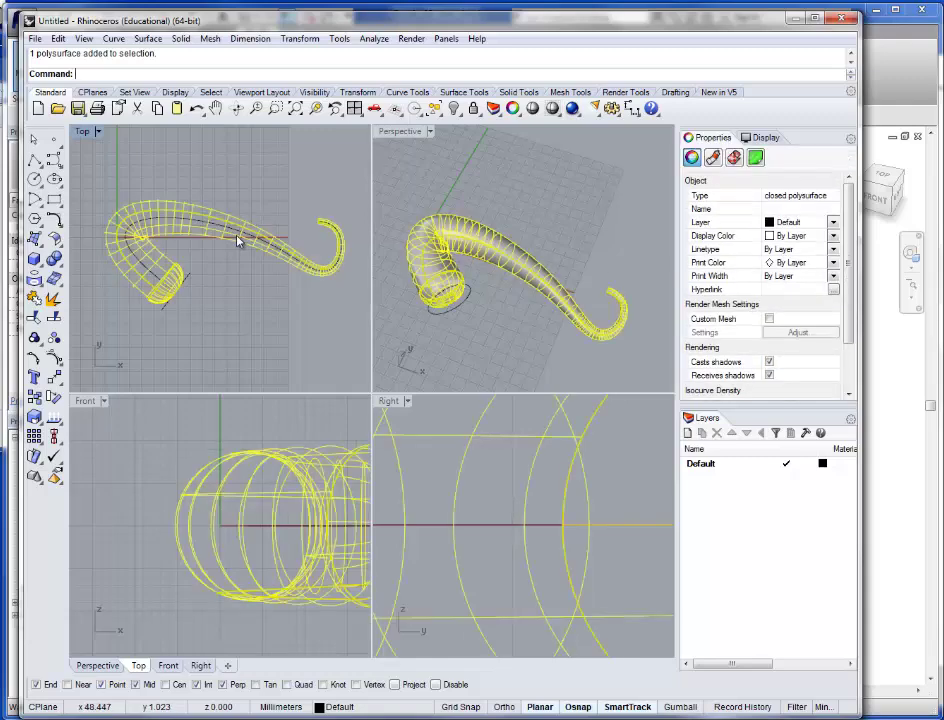
pyautogui.write('Exp')
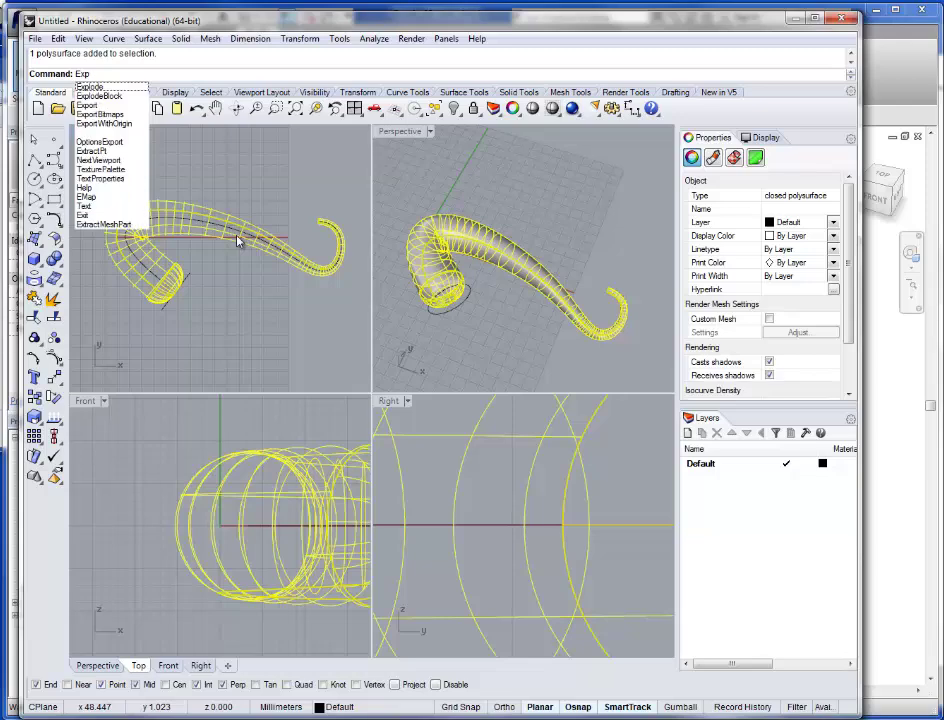
pyautogui.write('ort')
pyautogui.press('Return')
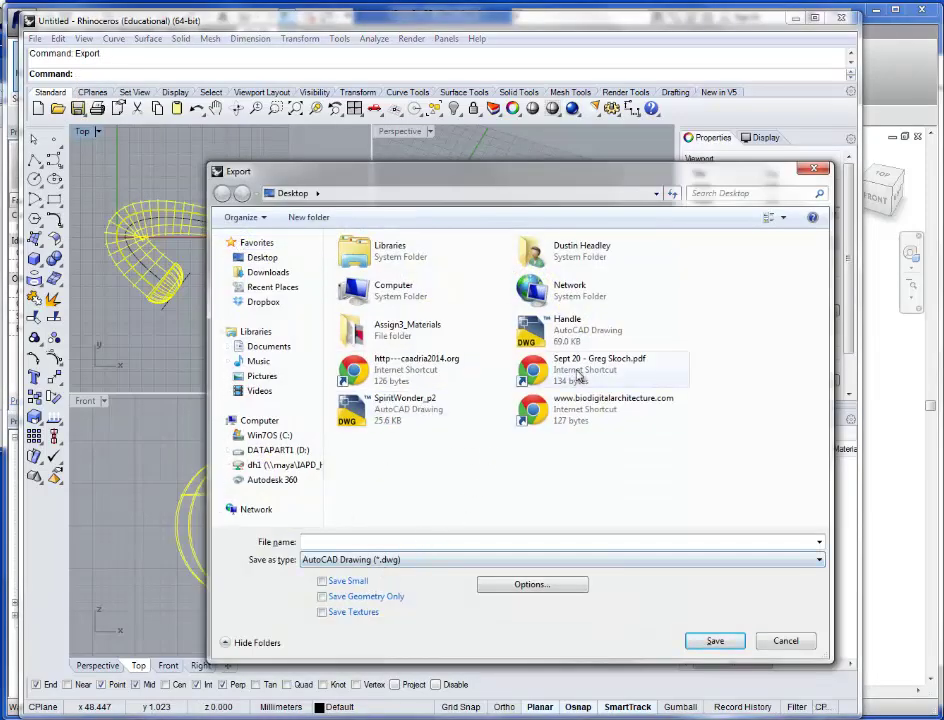
pyautogui.click(580, 333)
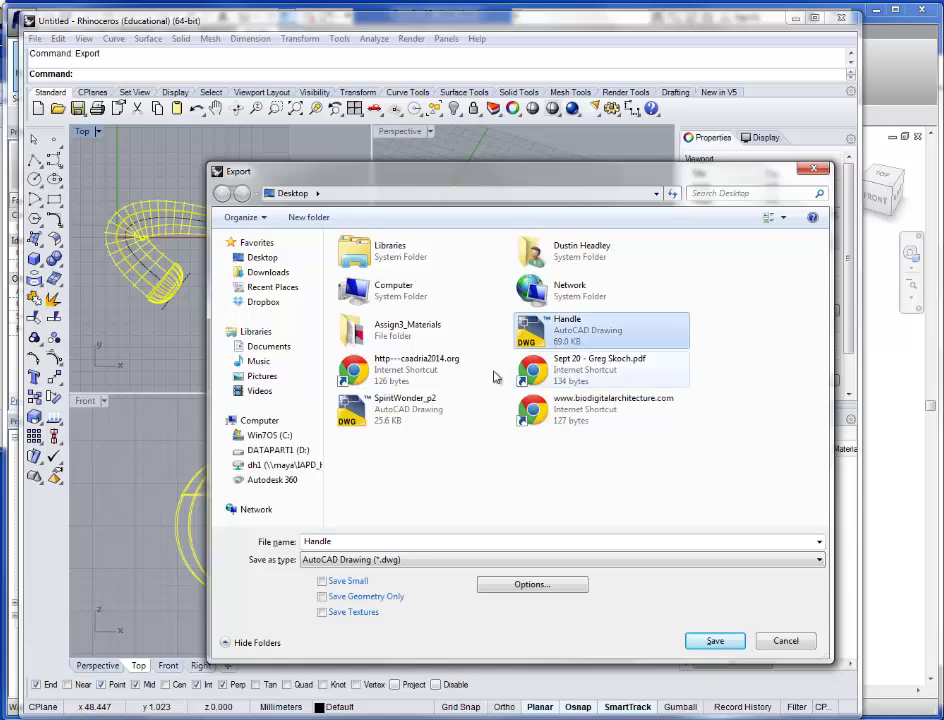
pyautogui.click(716, 641)
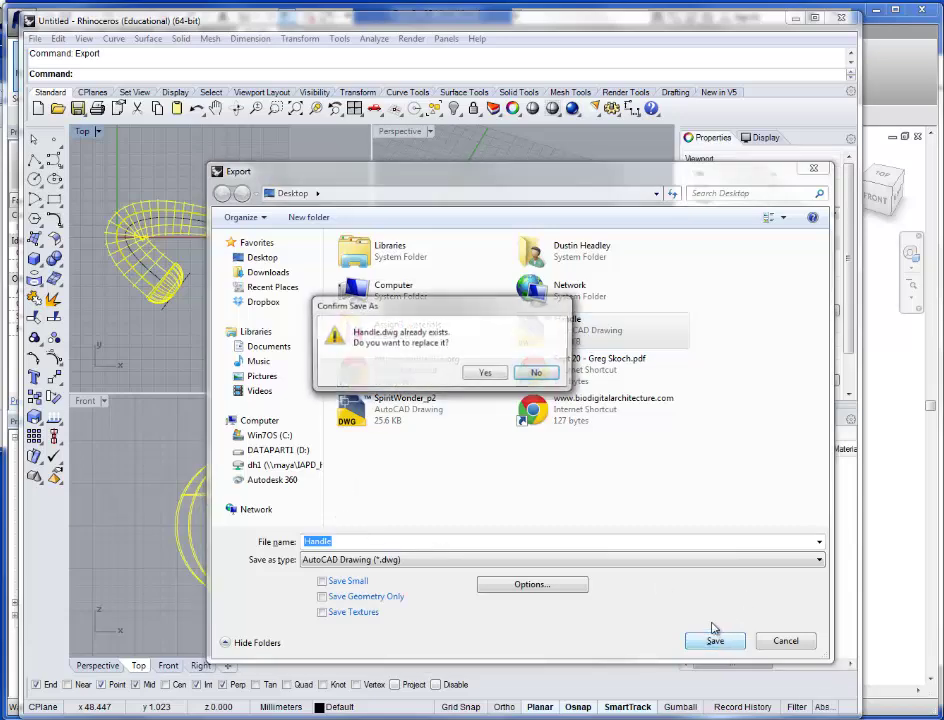
pyautogui.click(489, 372)
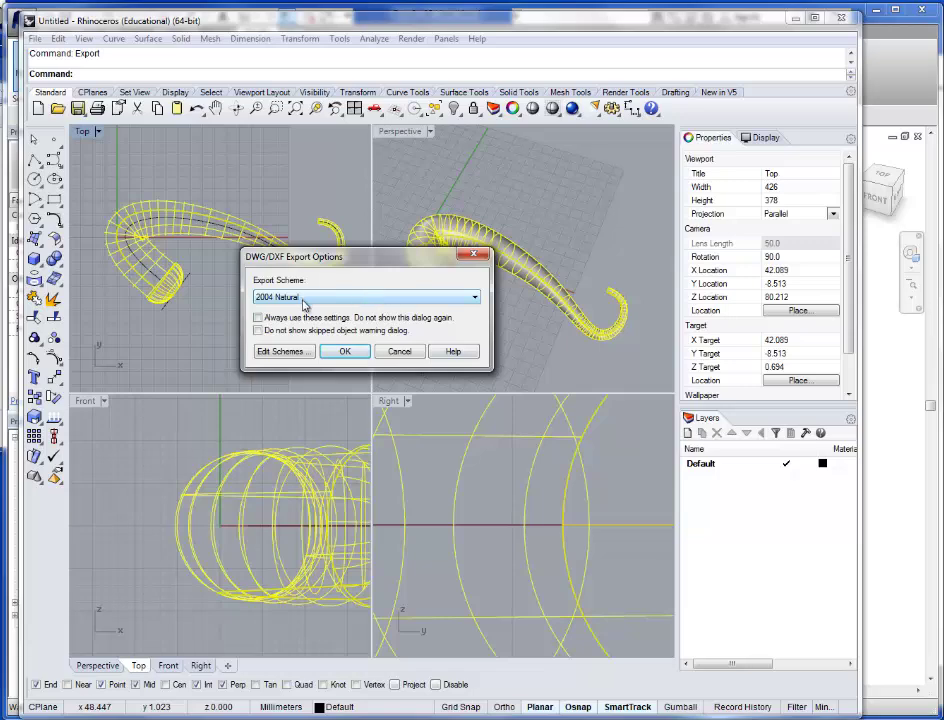
# Accept the 2004 Natural export scheme and write the file with the polygon mesh density raised to about midway
pyautogui.click(340, 352)
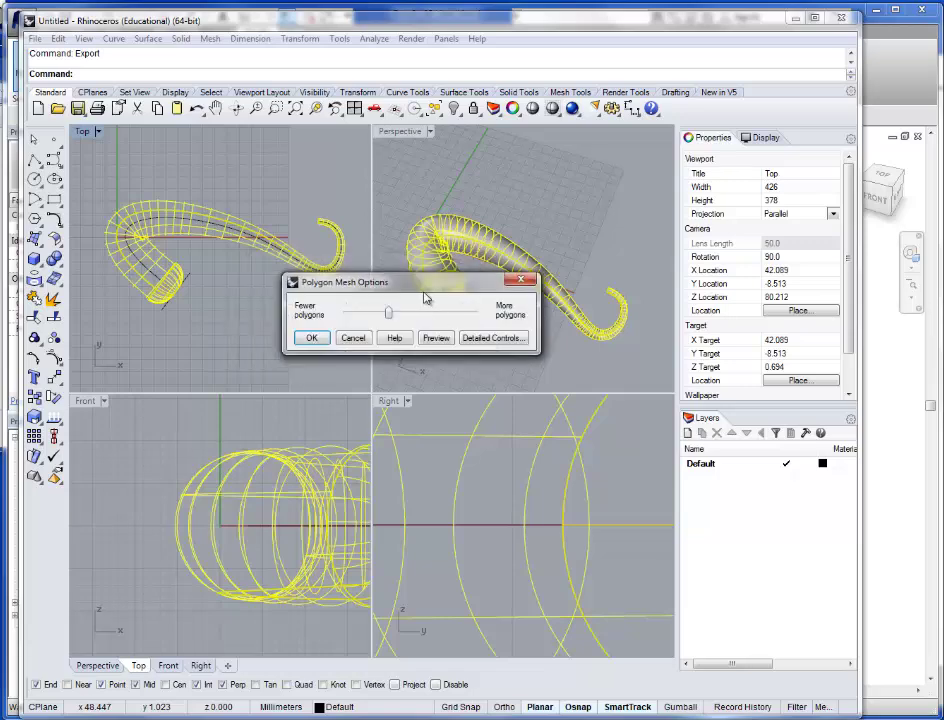
pyautogui.moveTo(432, 283); pyautogui.dragTo(524, 408)
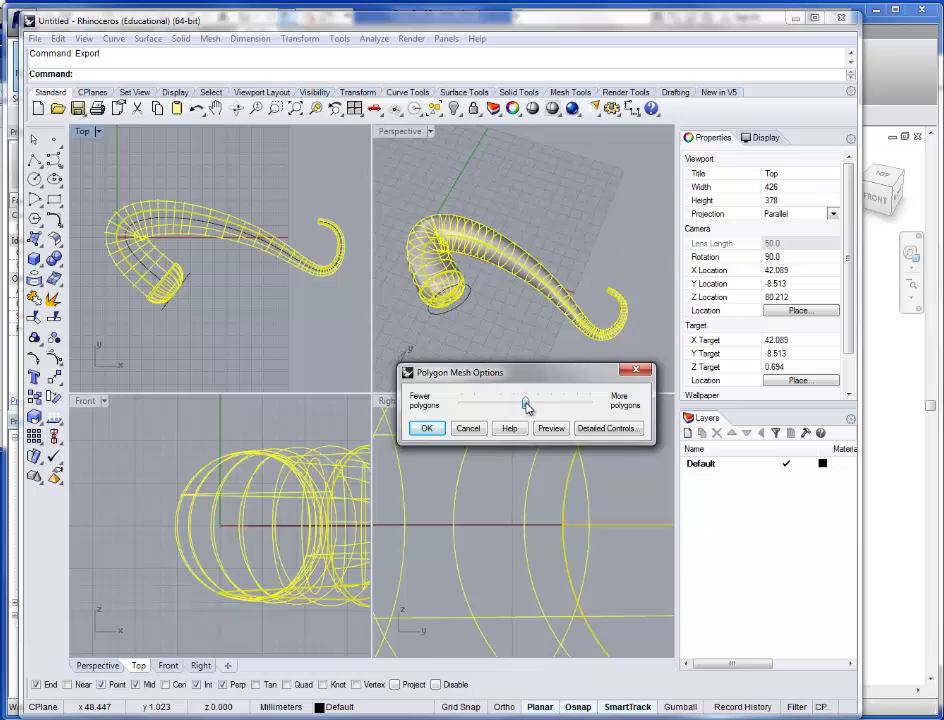
pyautogui.click(426, 429)
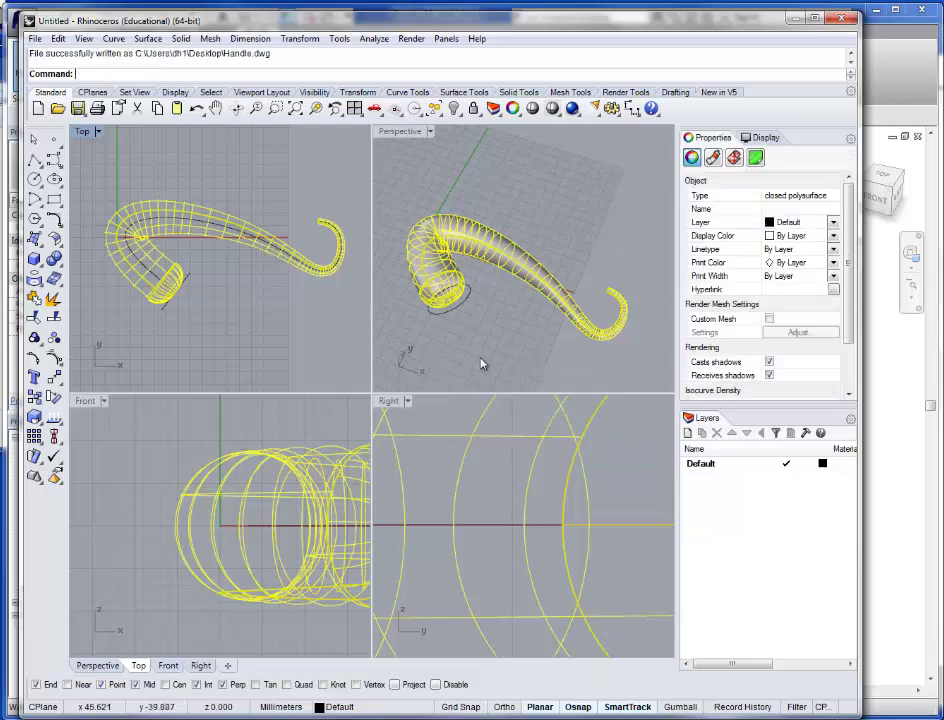
pyautogui.click(485, 348)
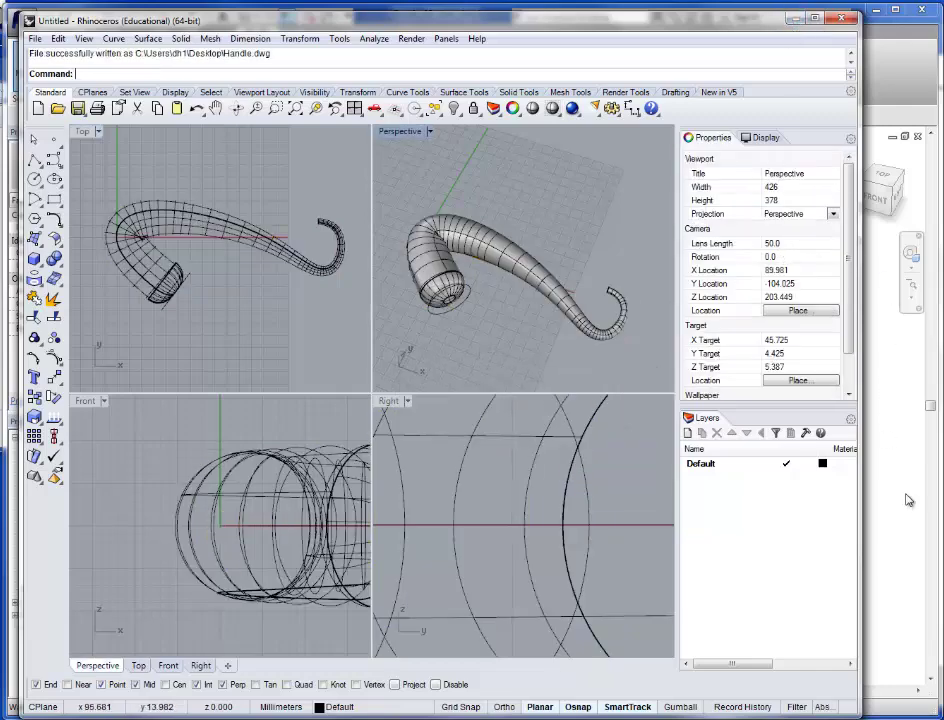
# Switch back to Revit and create a new family from the Generic Model template
pyautogui.hotkey('alt', 'Tab')
pyautogui.click(418, 156)
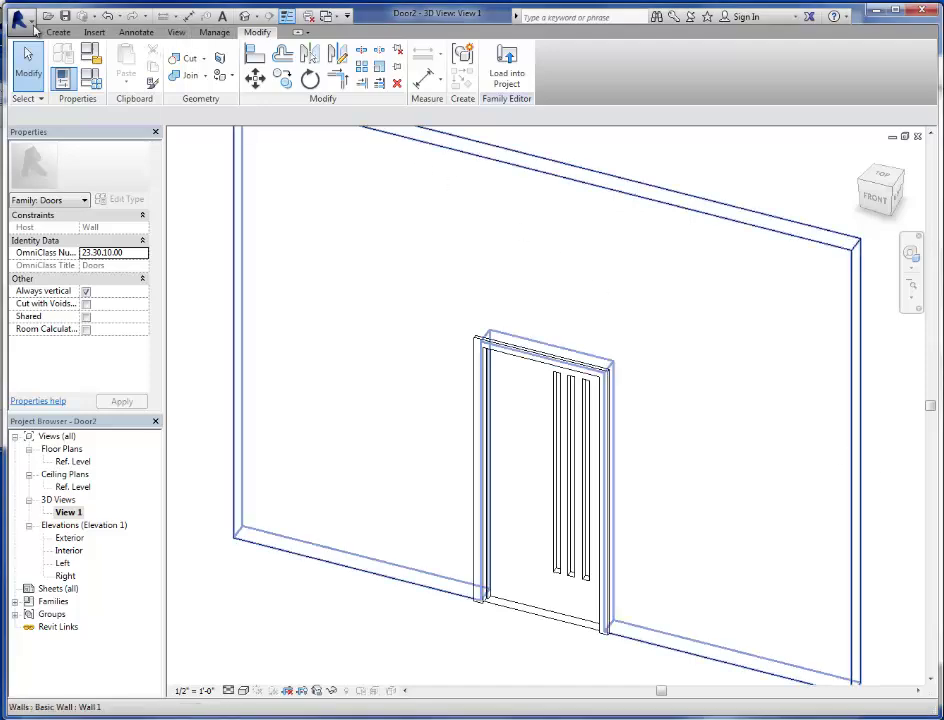
pyautogui.click(26, 20)
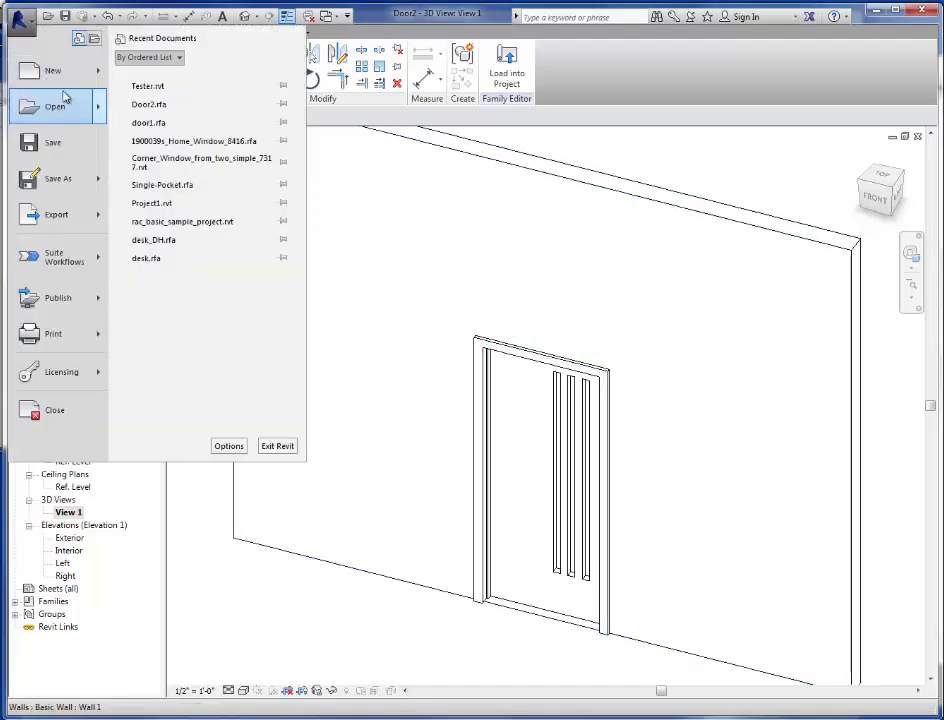
pyautogui.moveTo(66, 70)
pyautogui.click(135, 112)
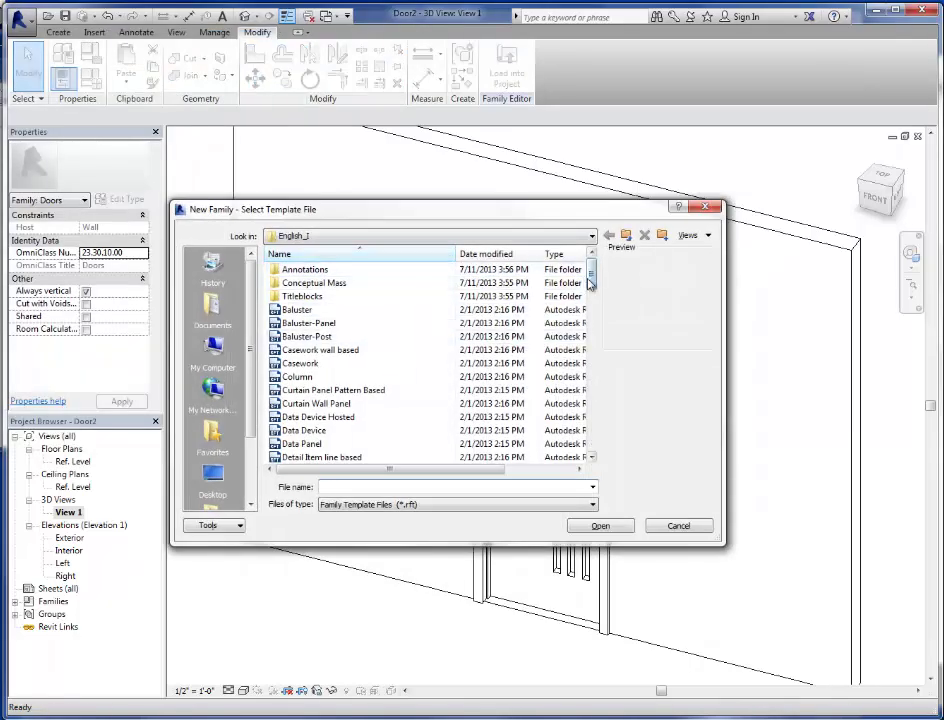
pyautogui.moveTo(590, 283)
pyautogui.mouseDown()
pyautogui.moveTo(596, 343)
pyautogui.moveTo(514, 364)
pyautogui.mouseUp()
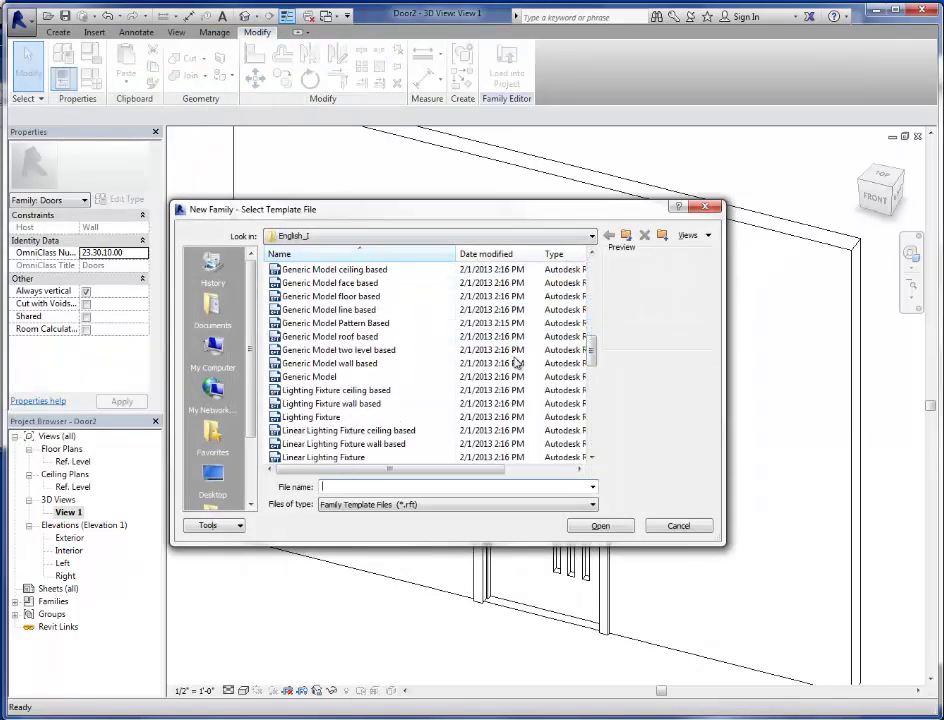
pyautogui.doubleClick(327, 380)
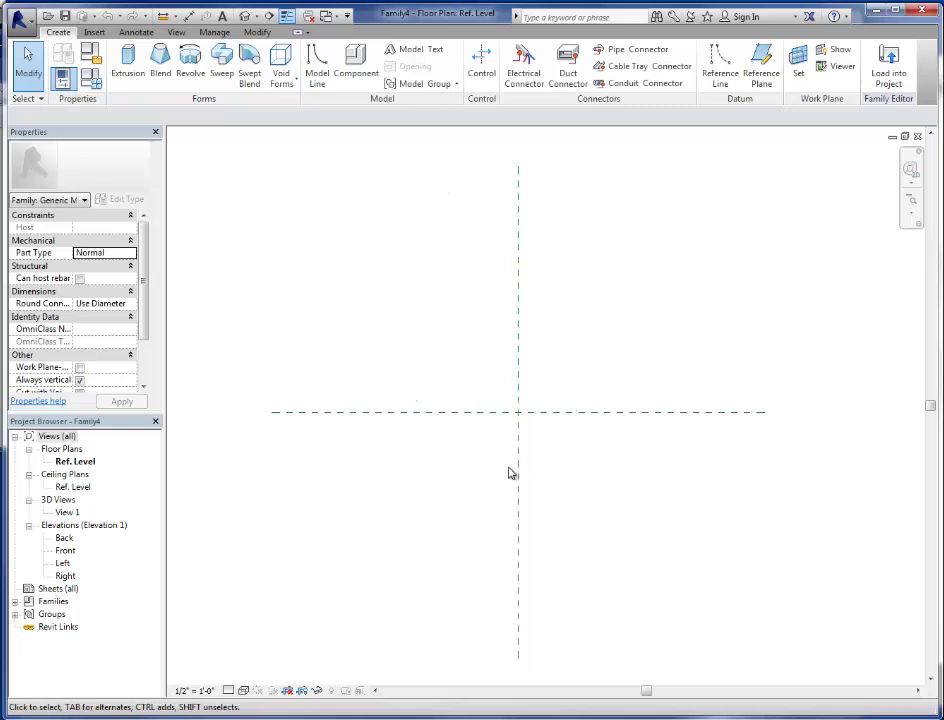
# Import the CAD file Handle from the Desktop into the Ref. Level plan with the default import settings
pyautogui.click(99, 34)
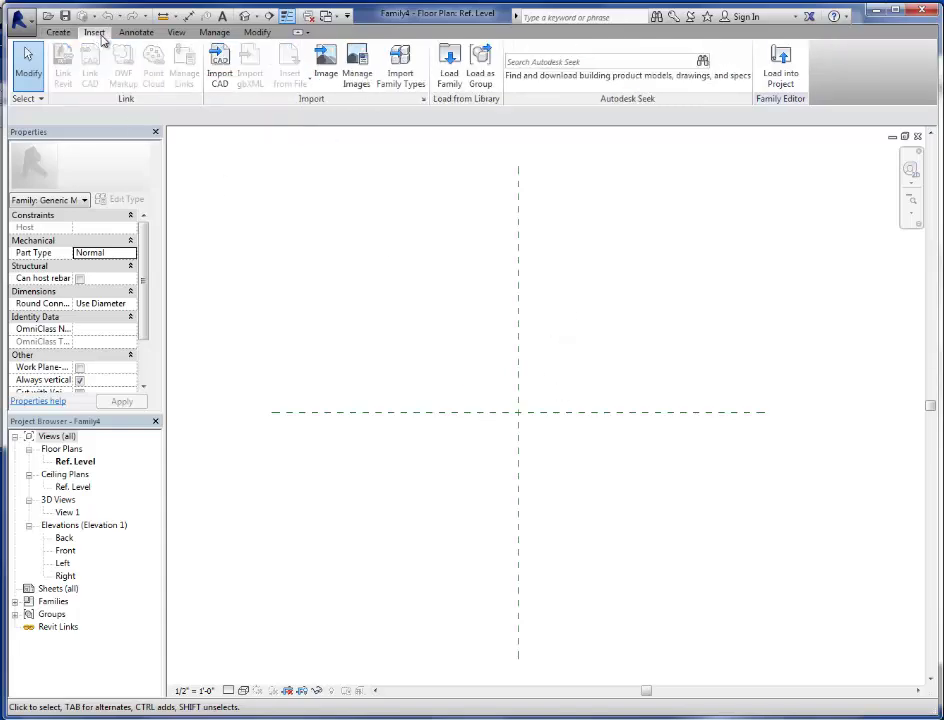
pyautogui.click(221, 74)
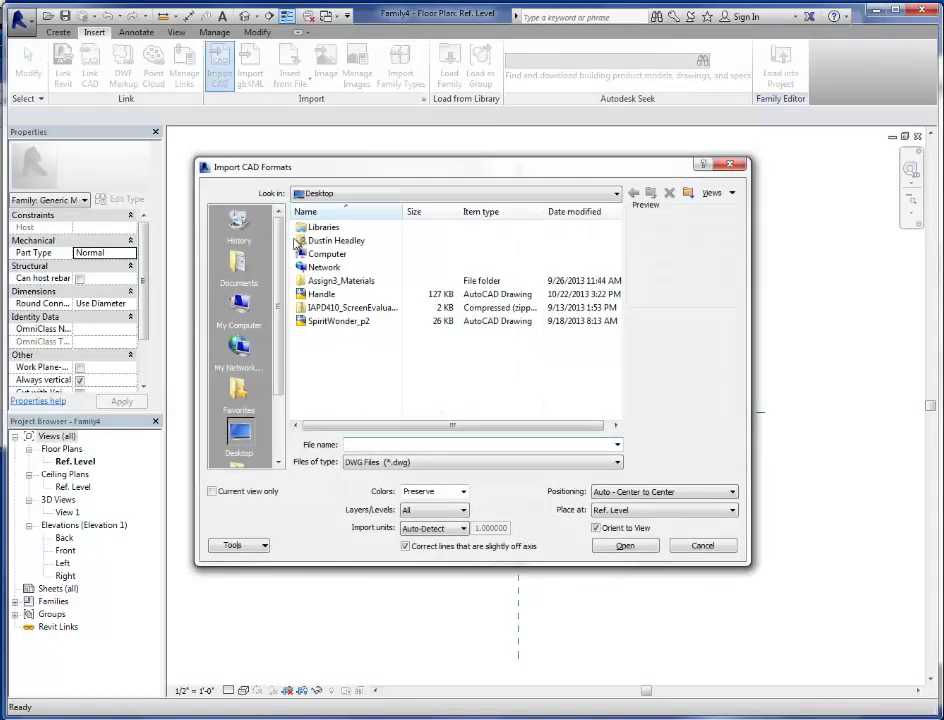
pyautogui.click(334, 296)
pyautogui.doubleClick(334, 296)
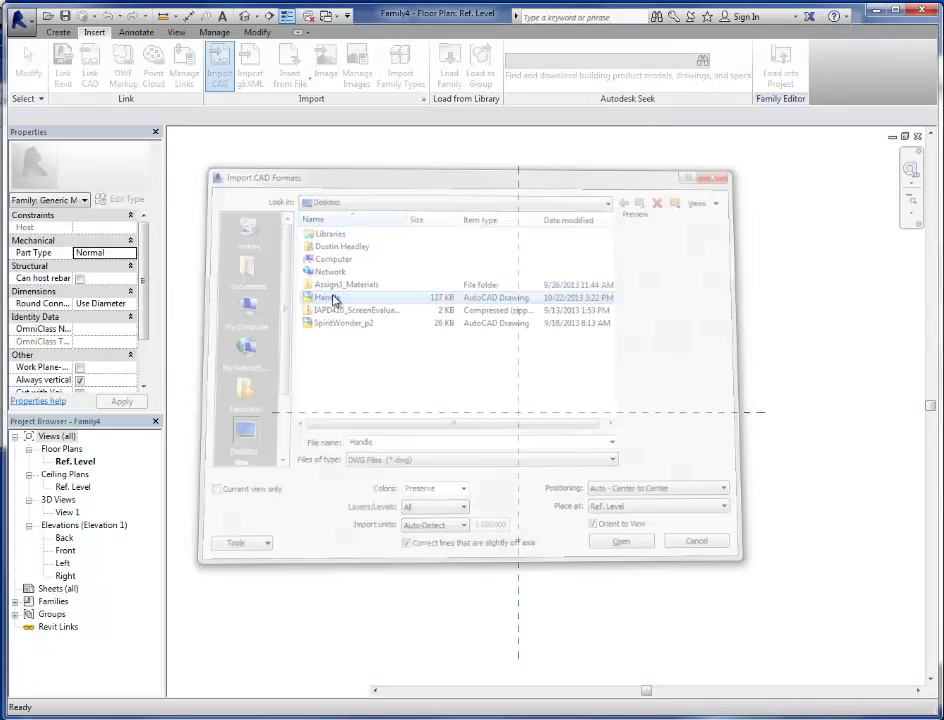
pyautogui.scroll(2, 557, 411)
pyautogui.scroll(1, 557, 411)
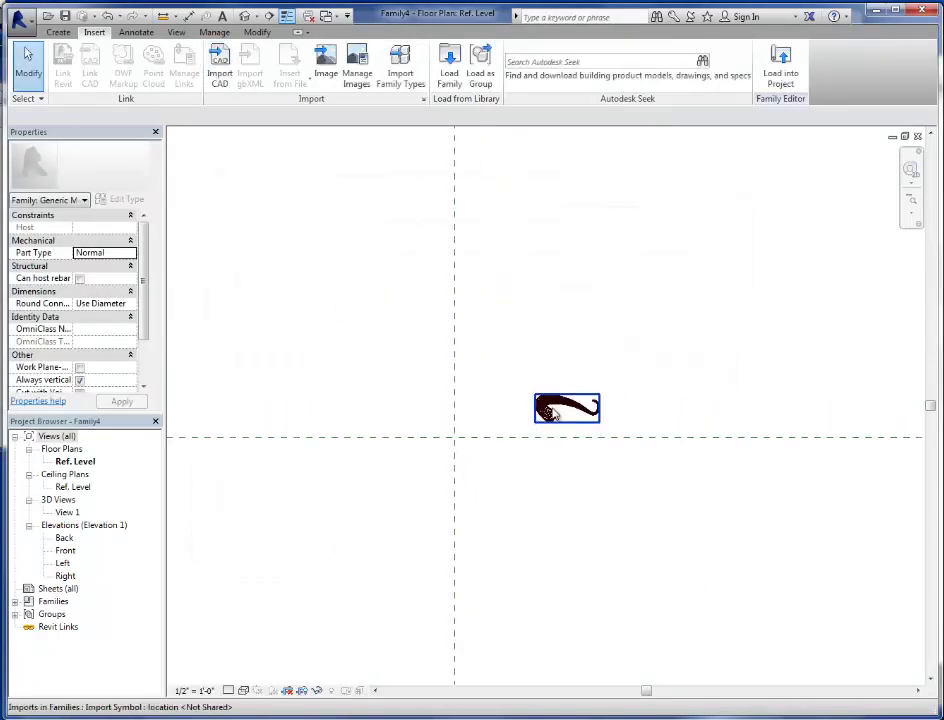
# Move the imported handle so its thick end sits on the intersection of the two reference planes
pyautogui.click(556, 418)
pyautogui.scroll(1, 580, 405)
pyautogui.moveTo(587, 400); pyautogui.dragTo(425, 461)
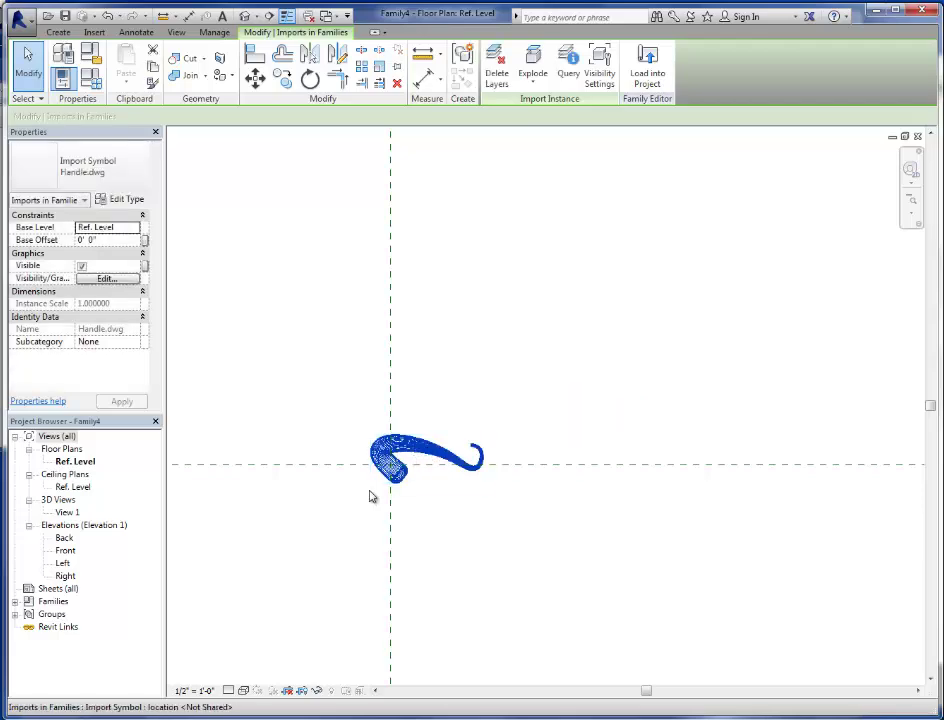
pyautogui.click(354, 463)
pyautogui.scroll(5, 352, 458)
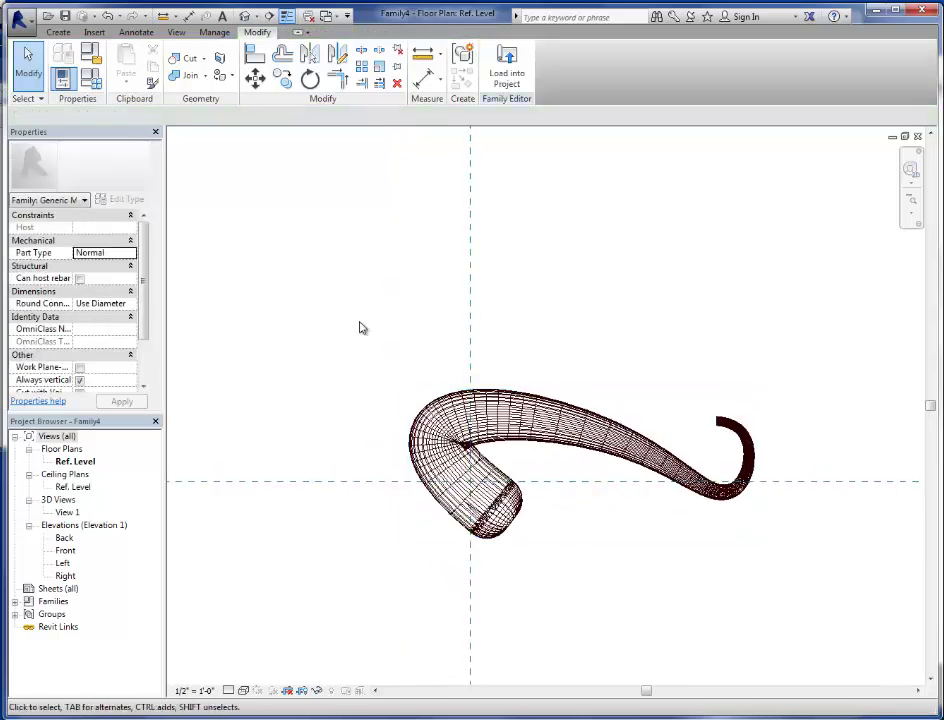
pyautogui.scroll(-1, 541, 324)
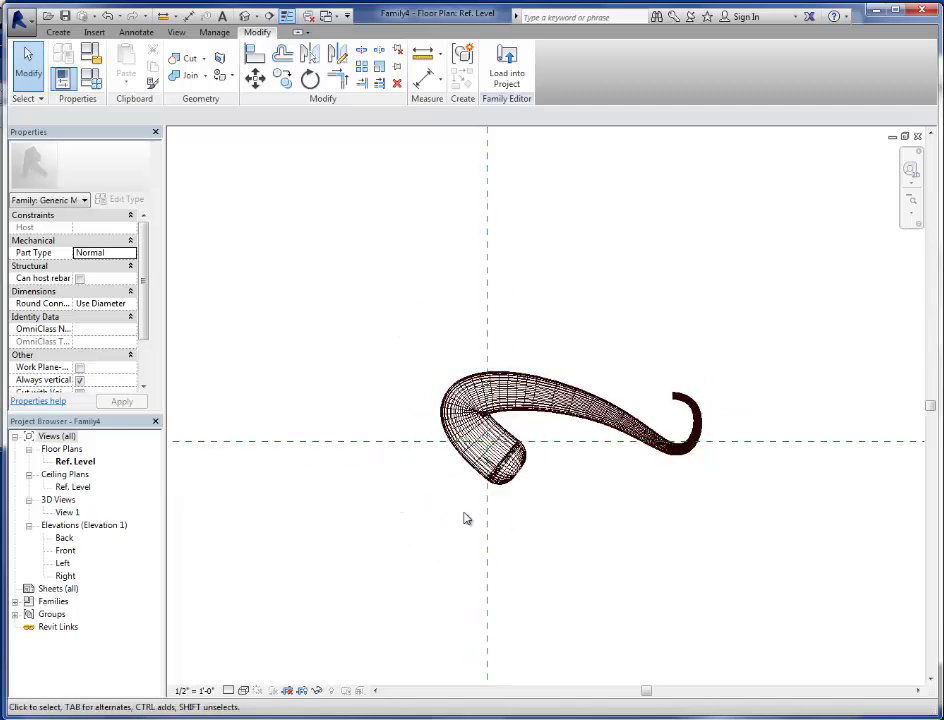
pyautogui.scroll(-1, 413, 575)
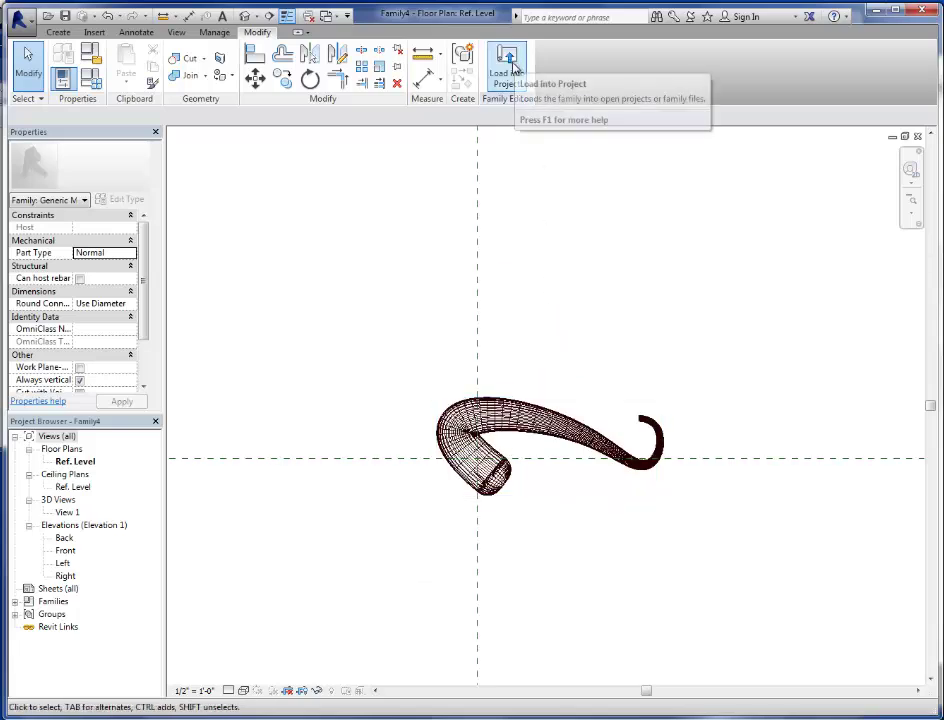
pyautogui.click(511, 64)
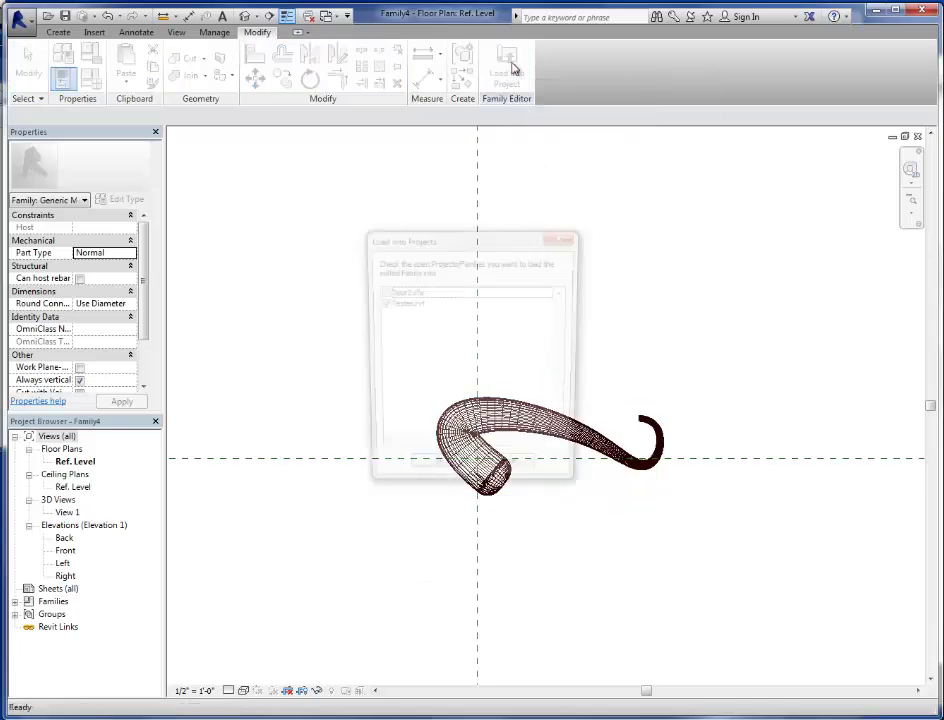
pyautogui.click(516, 473)
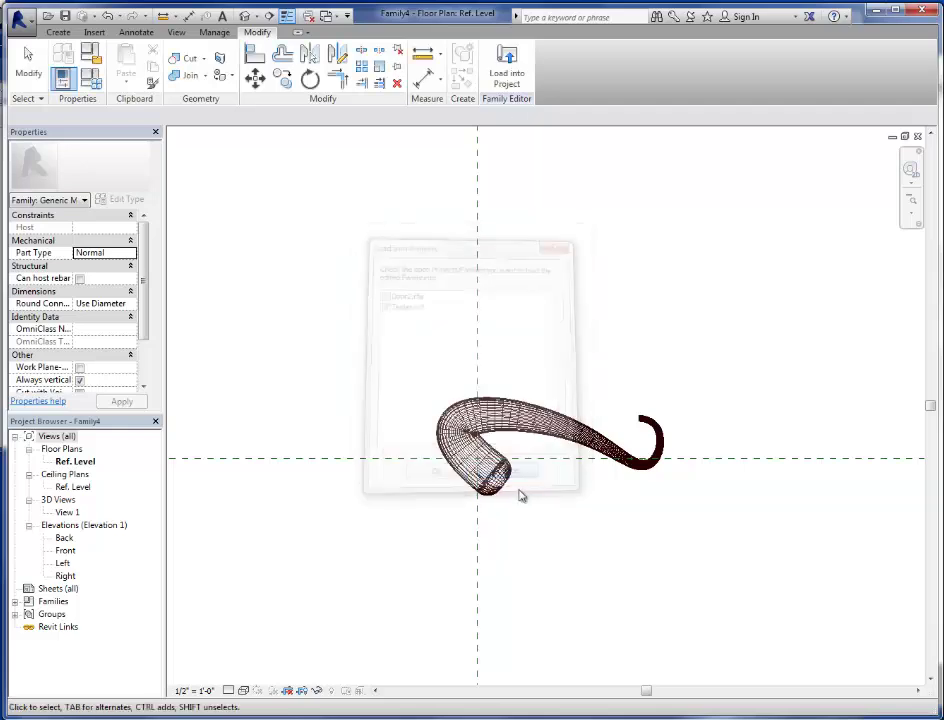
# In the Back elevation, rotate the imported handle a quarter turn counterclockwise so its thin end points straight down
pyautogui.click(522, 421)
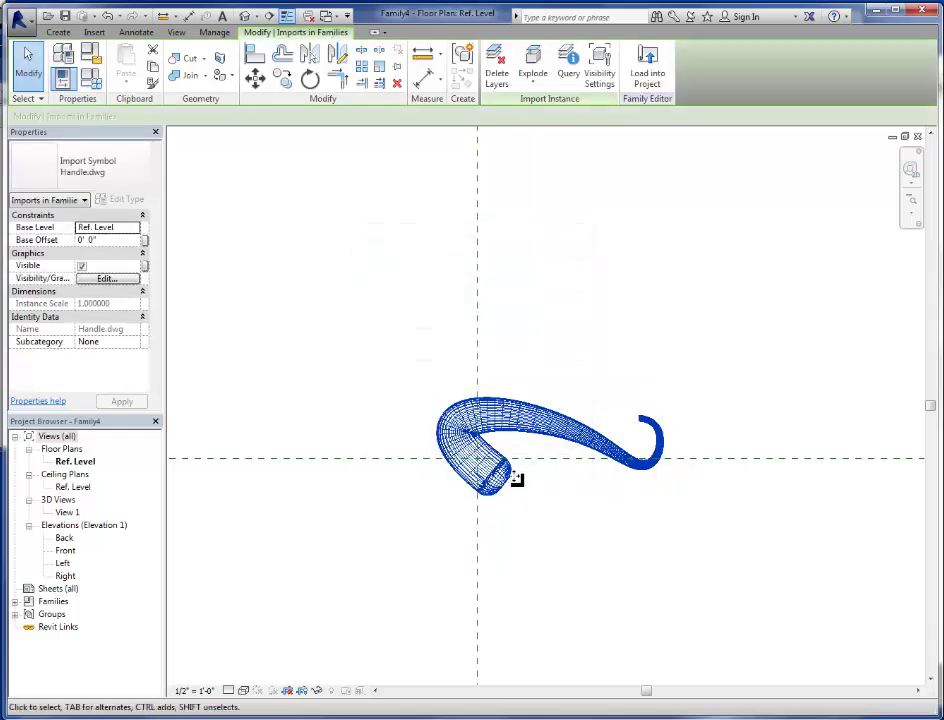
pyautogui.doubleClick(65, 539)
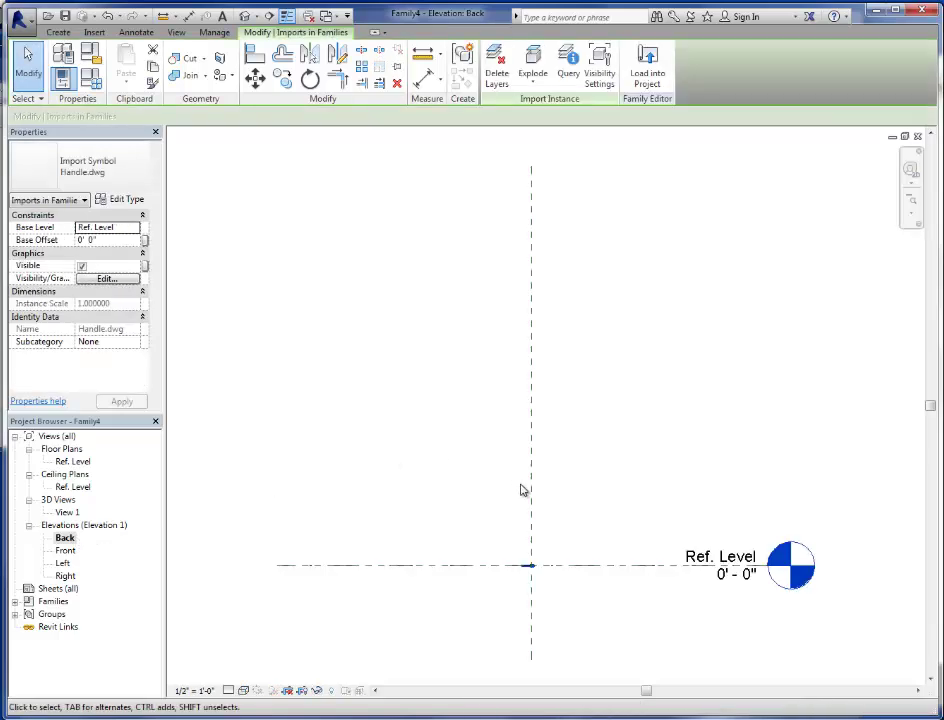
pyautogui.scroll(3, 512, 556)
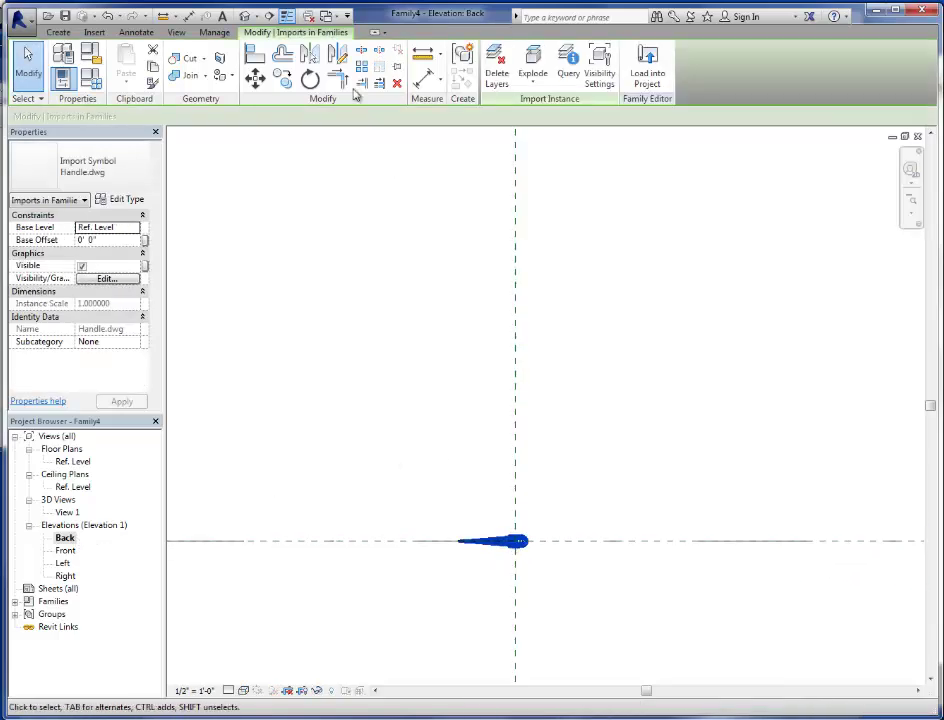
pyautogui.click(309, 80)
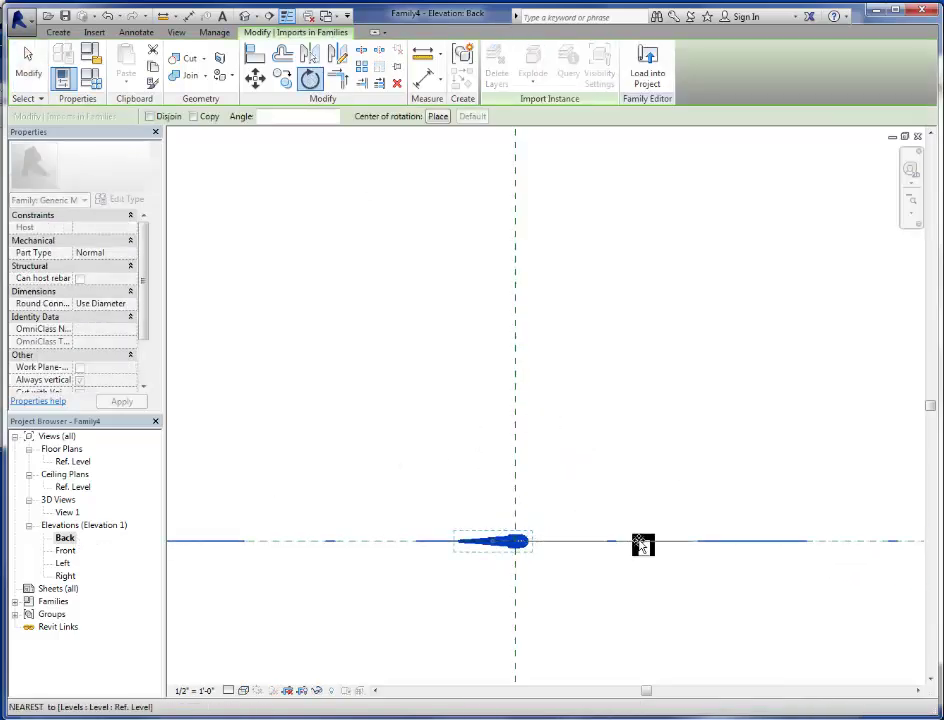
pyautogui.click(645, 543)
pyautogui.click(500, 360)
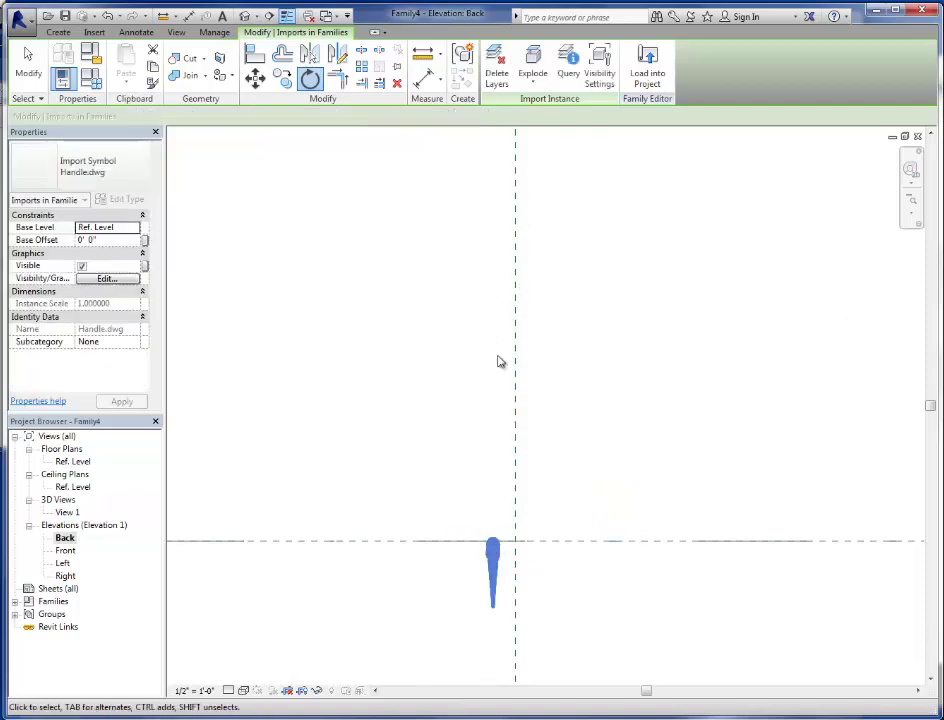
# Move the rotated handle sideways in the Back elevation to centre it on the vertical reference plane
pyautogui.scroll(2, 491, 557)
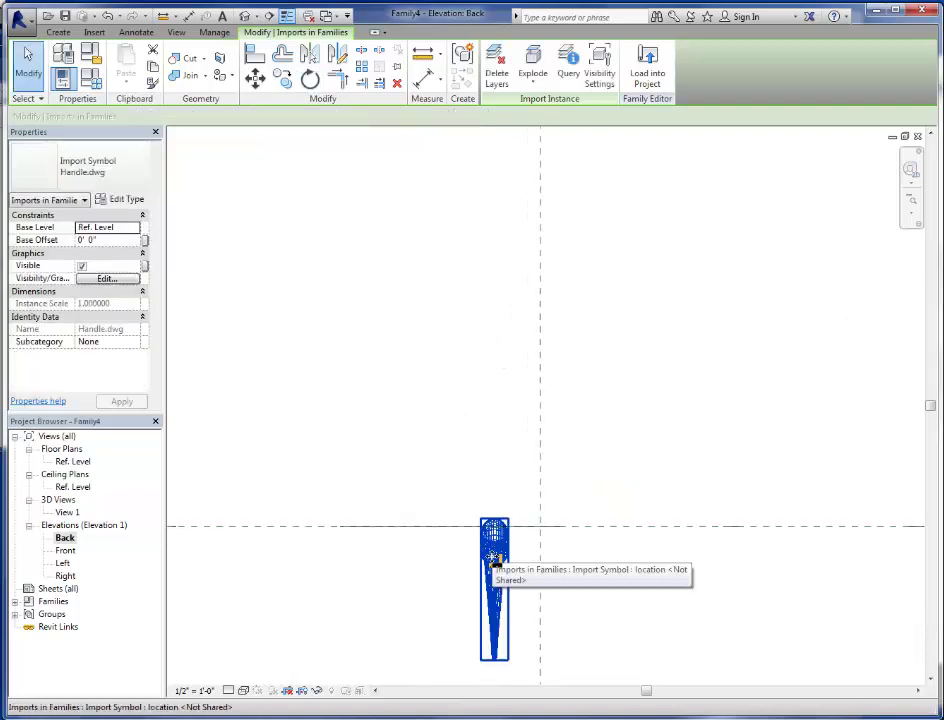
pyautogui.moveTo(493, 560); pyautogui.dragTo(540, 558)
pyautogui.click(379, 363)
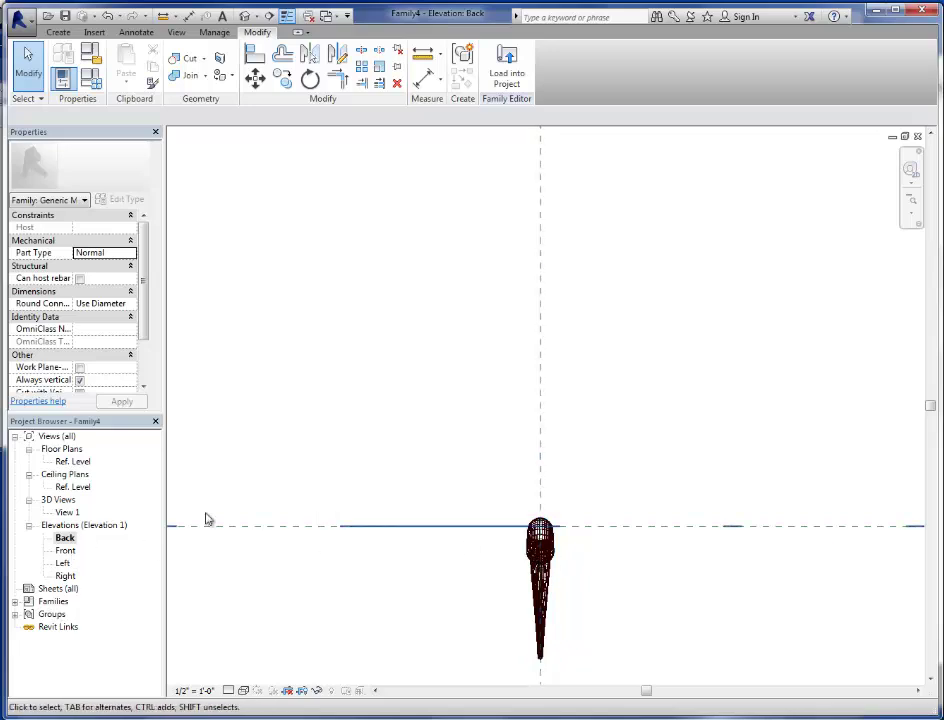
# Check the Front elevation, and in the Left elevation rotate the handle a quarter turn clockwise so it lies horizontally
pyautogui.doubleClick(65, 551)
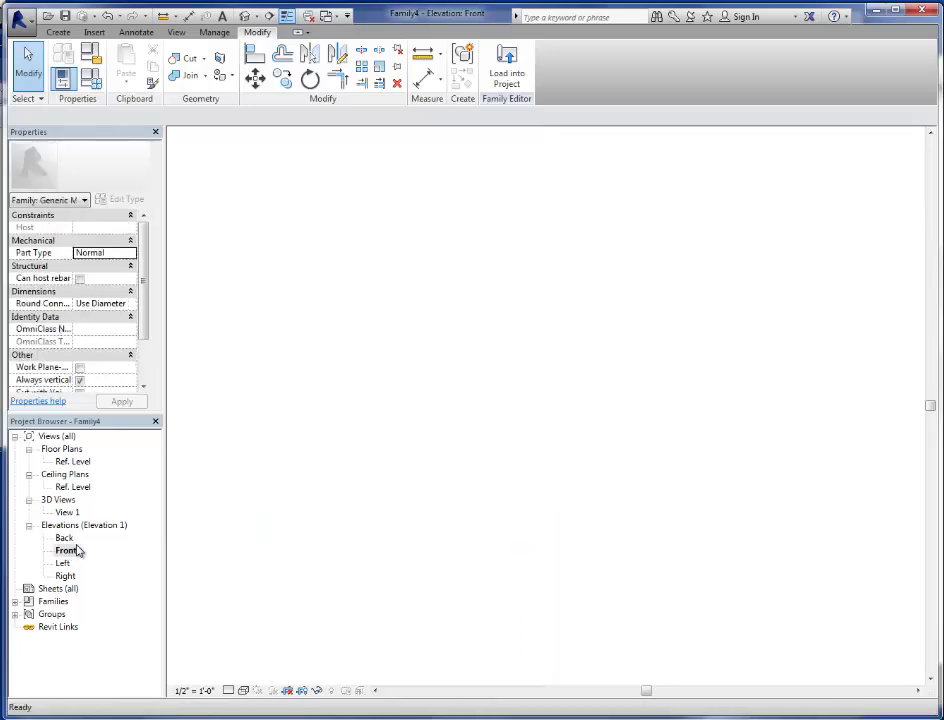
pyautogui.scroll(5, 449, 417)
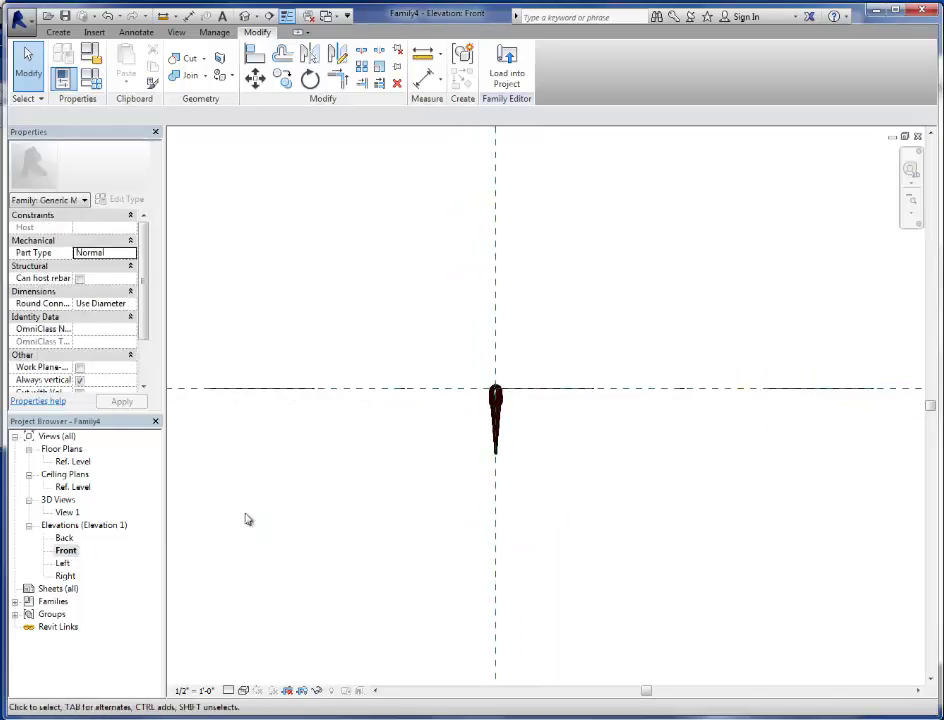
pyautogui.doubleClick(63, 564)
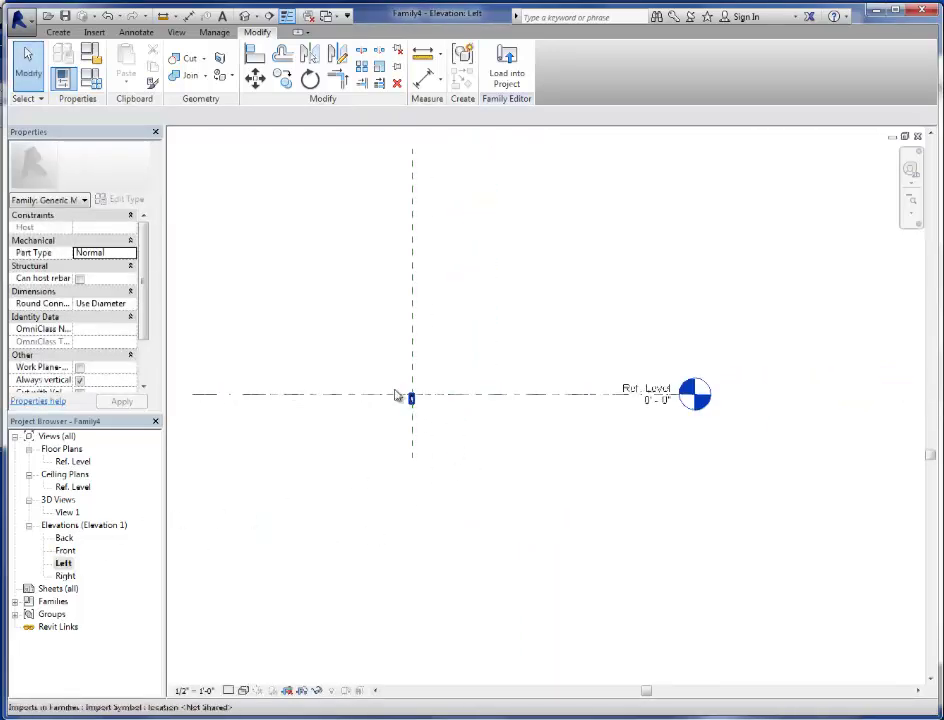
pyautogui.scroll(3, 415, 396)
pyautogui.scroll(5, 440, 420)
pyautogui.click(508, 392)
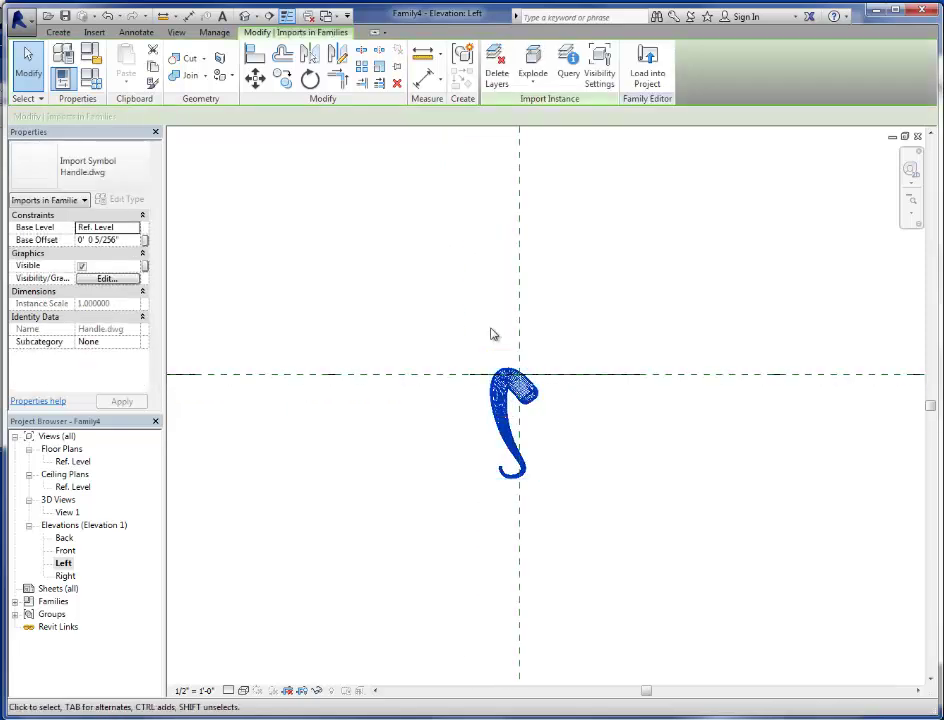
pyautogui.click(310, 80)
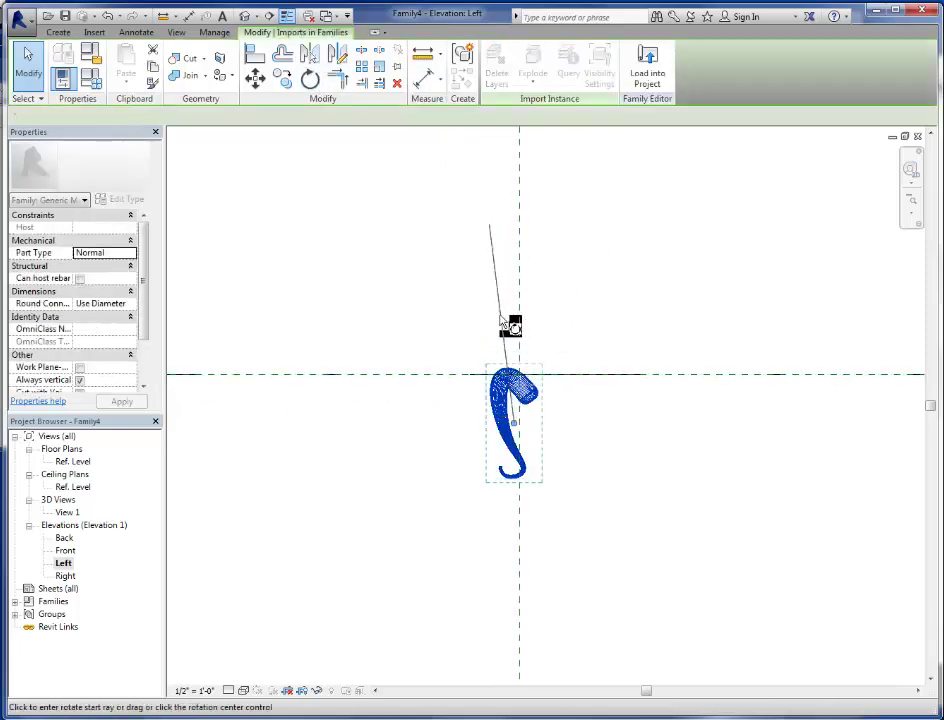
pyautogui.click(512, 250)
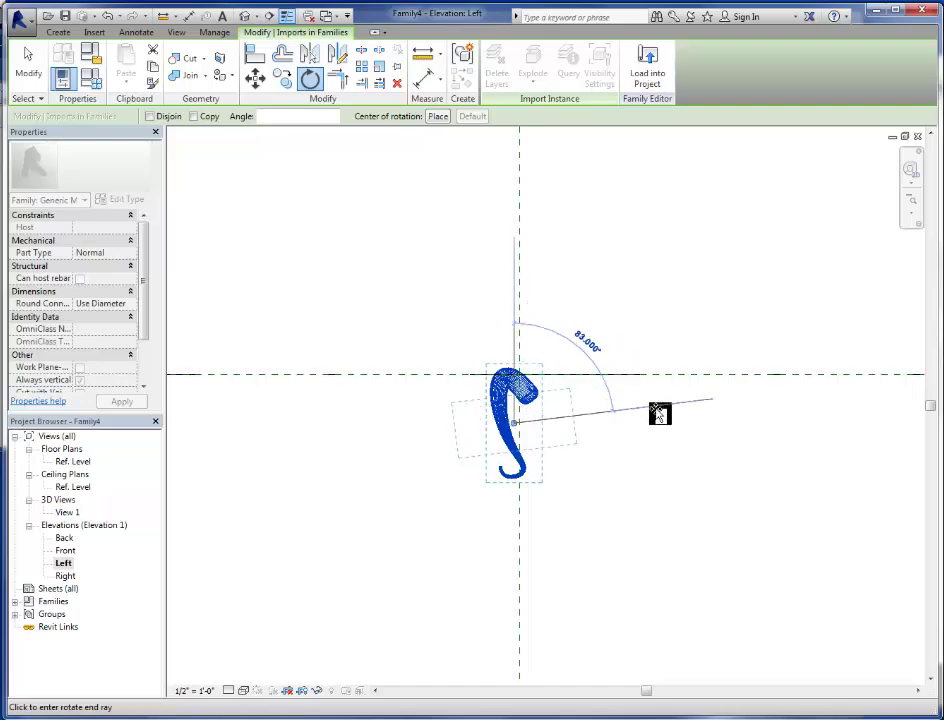
pyautogui.click(660, 430)
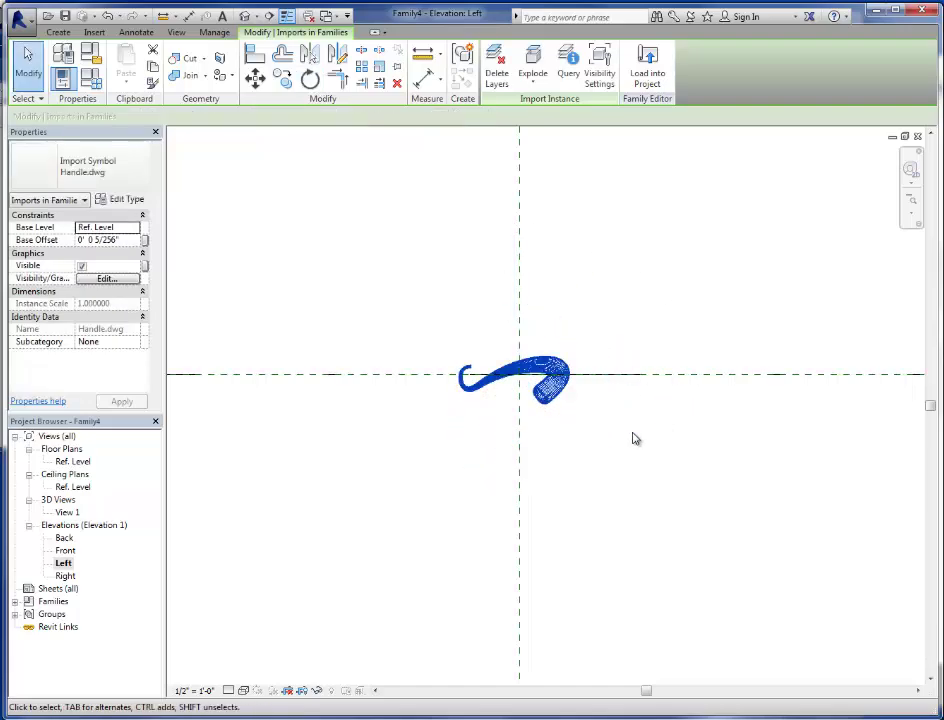
# Move the handle in the Left elevation so its thick end sits on the vertical reference plane
pyautogui.click(633, 439)
pyautogui.scroll(4, 510, 375)
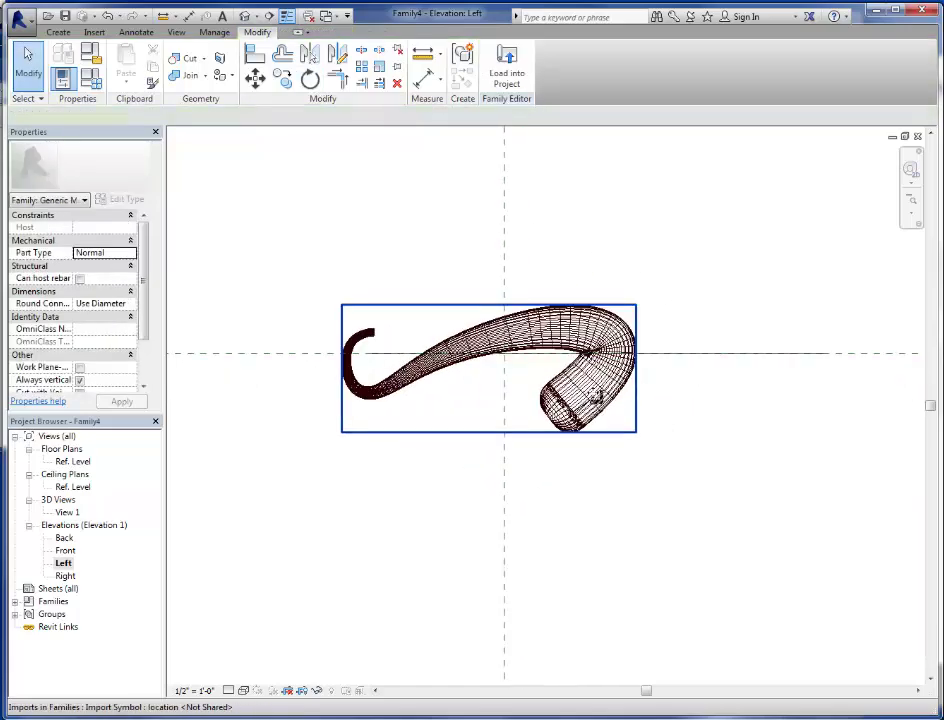
pyautogui.click(605, 398)
pyautogui.moveTo(605, 398); pyautogui.dragTo(529, 392)
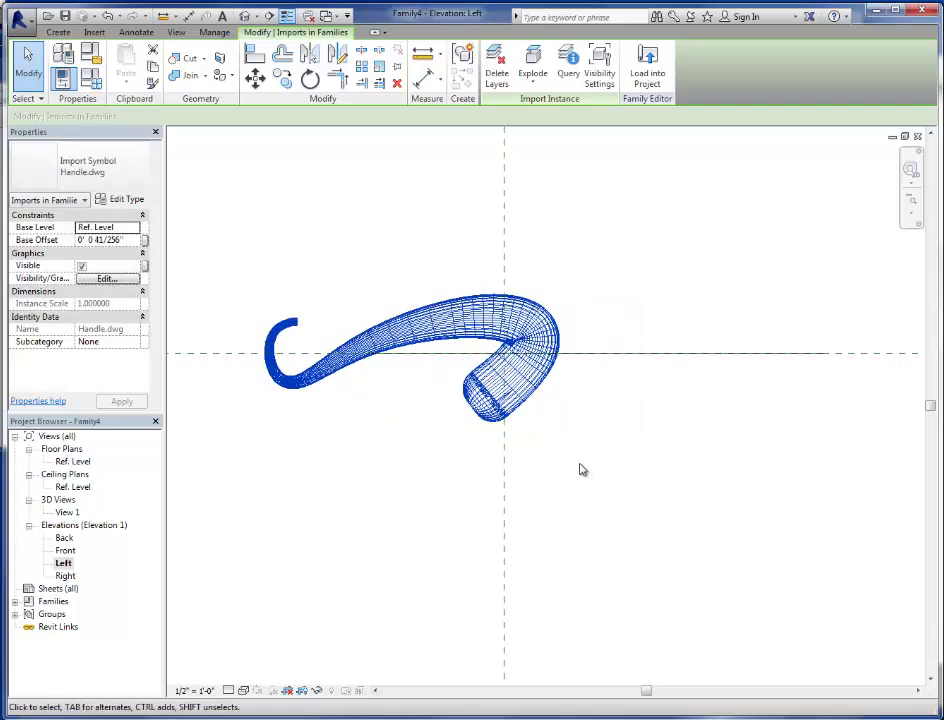
pyautogui.click(584, 471)
pyautogui.scroll(-2, 584, 471)
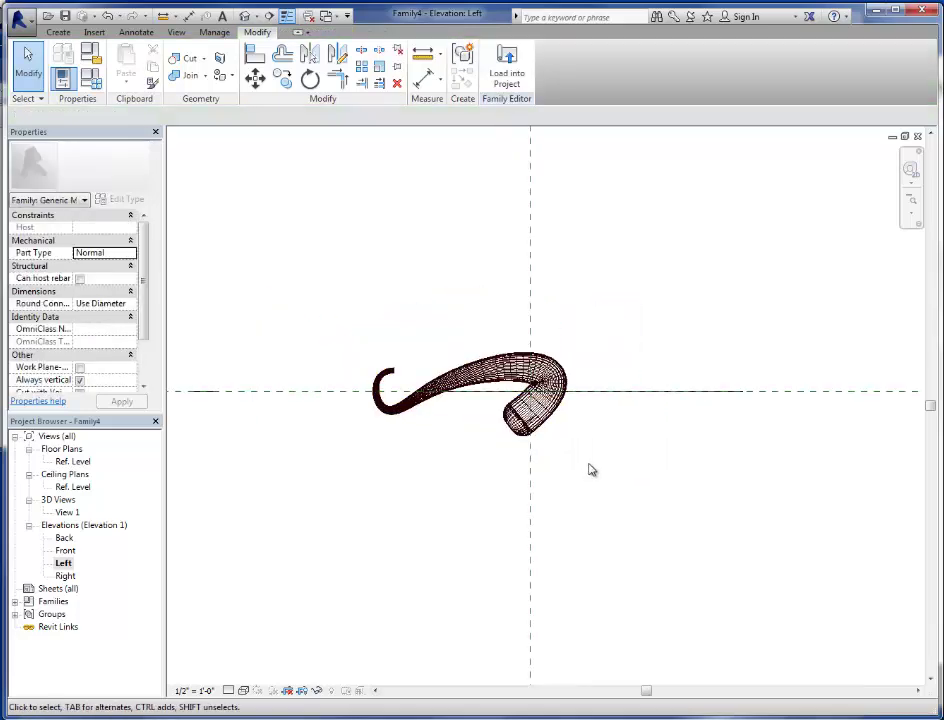
# Check the handle in the Front elevation and load the family into Door2.rfa only, leaving out Tester.rvt
pyautogui.doubleClick(65, 549)
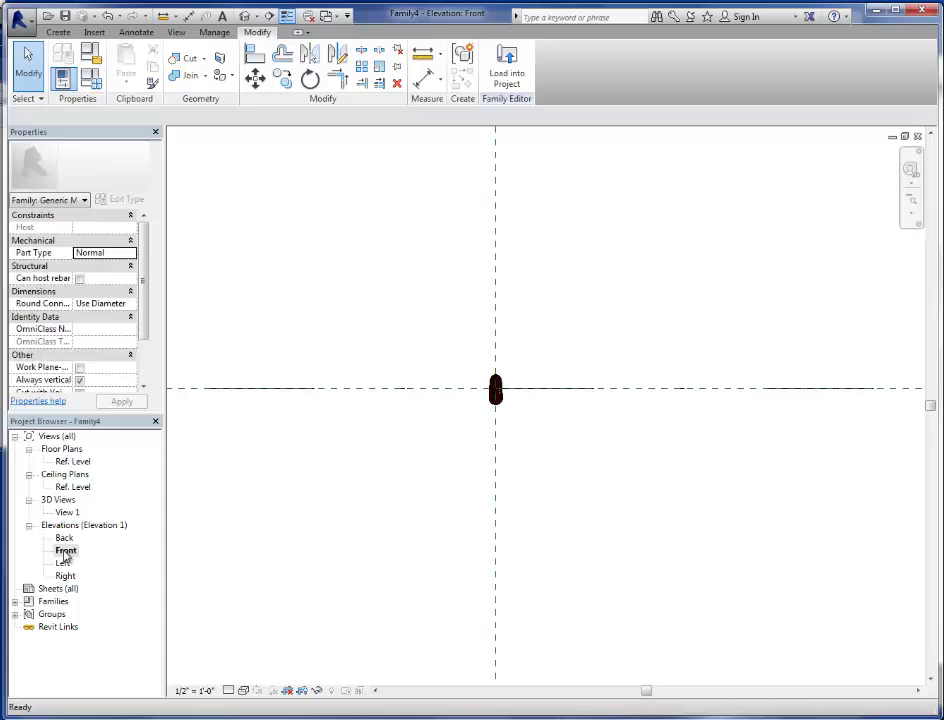
pyautogui.click(508, 70)
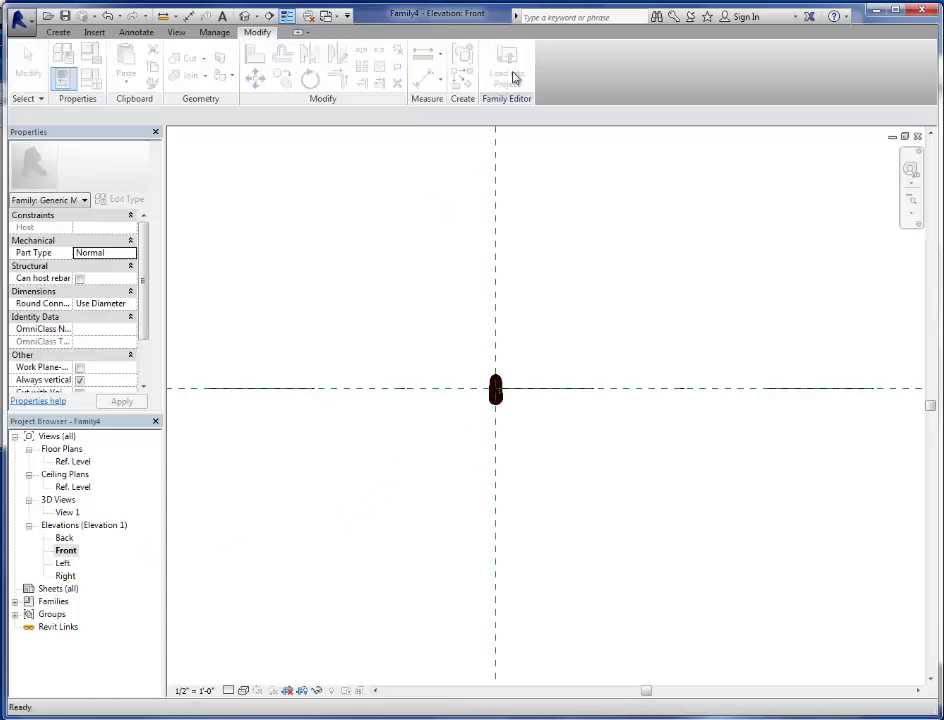
pyautogui.click(410, 291)
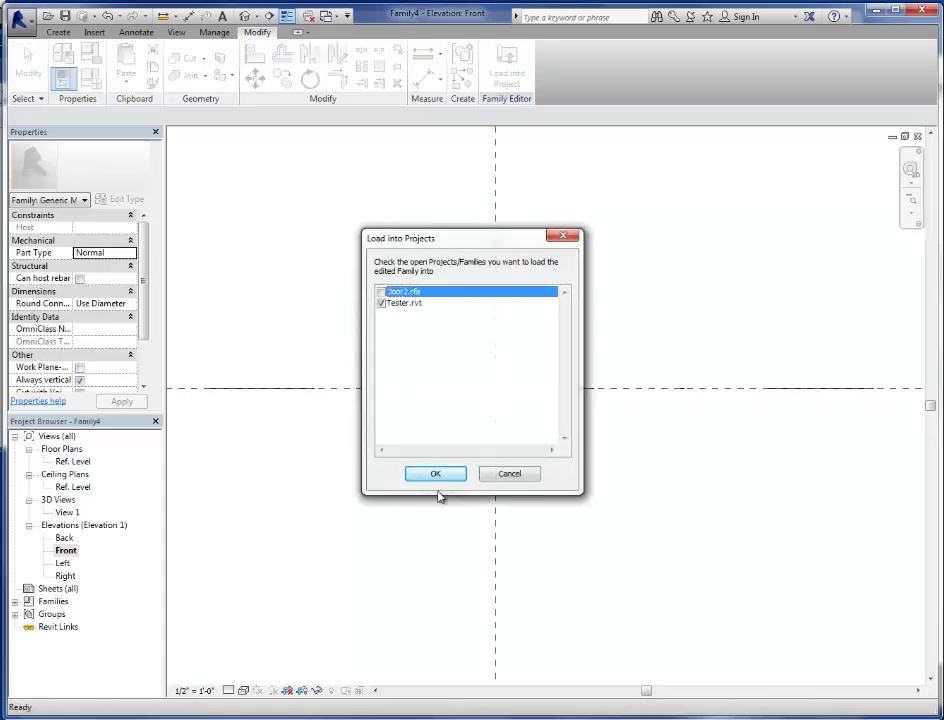
pyautogui.click(381, 304)
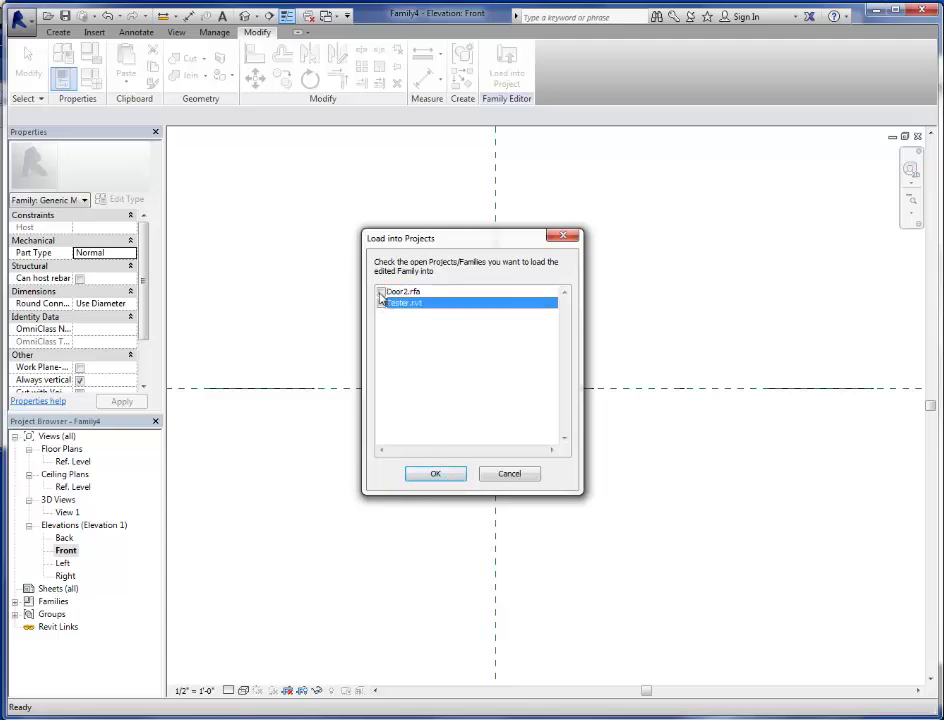
pyautogui.click(448, 478)
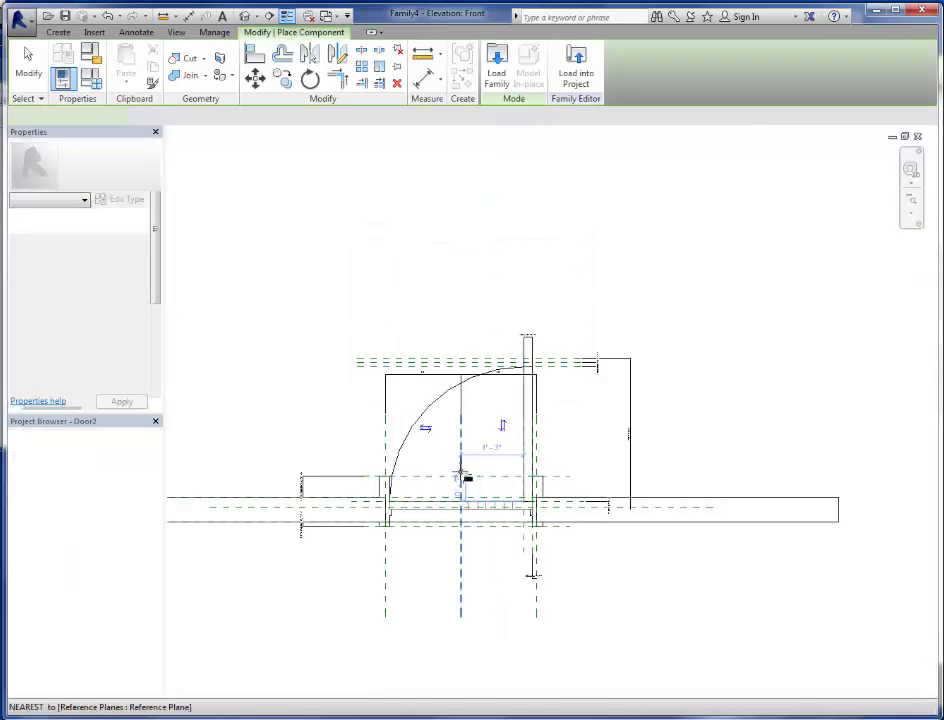
# Place one handle instance at the latch end of the door panel, about 2' - 5 1/4" from the hinge-side reference plane
pyautogui.scroll(4, 403, 518)
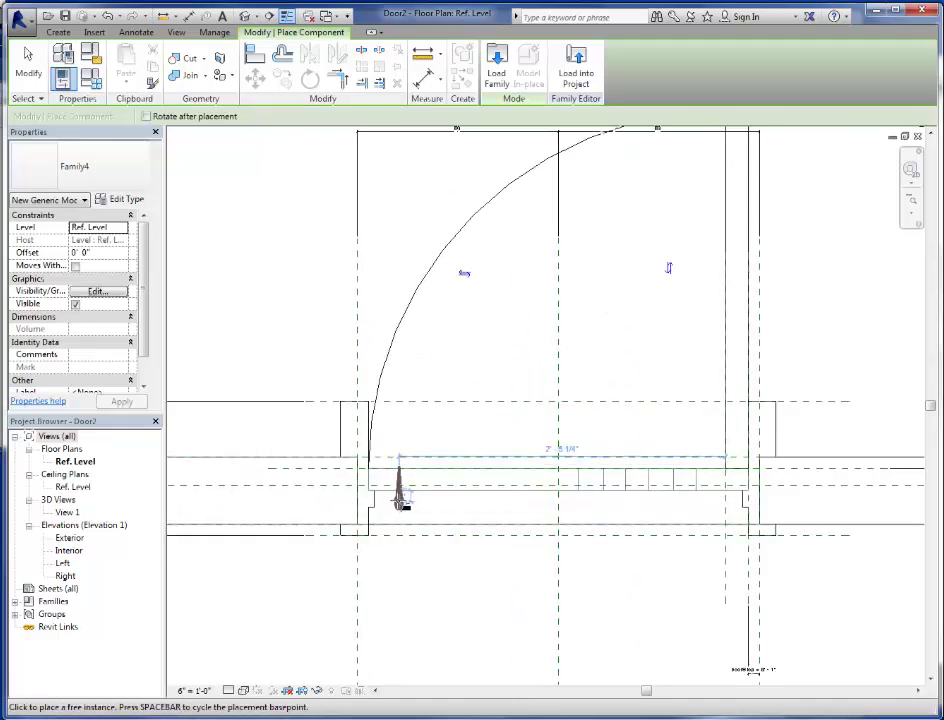
pyautogui.click(400, 510)
pyautogui.press('Escape')
pyautogui.press('Escape')
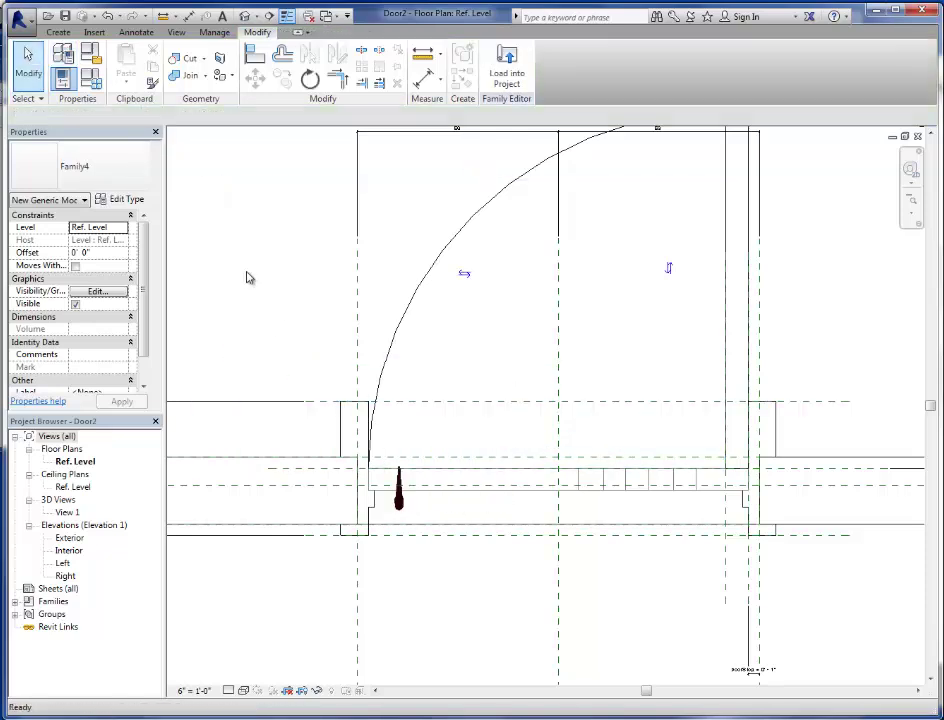
# Rotate the placed handle 90 degrees clockwise so it runs parallel to the door panel
pyautogui.click(413, 427)
pyautogui.scroll(1, 413, 427)
pyautogui.click(310, 78)
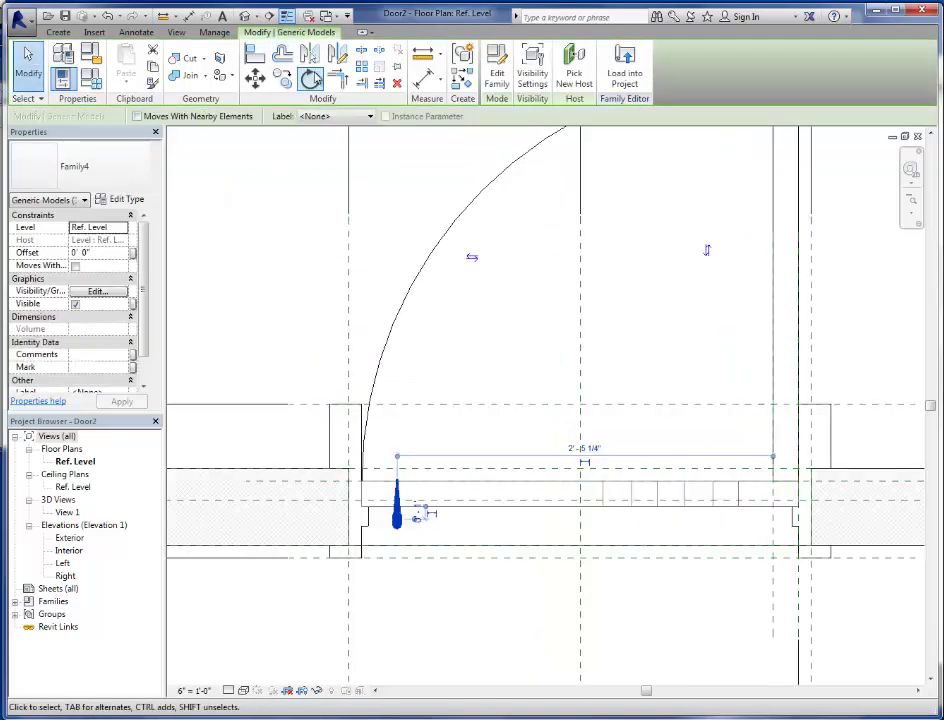
pyautogui.moveTo(512, 483); pyautogui.dragTo(397, 500)
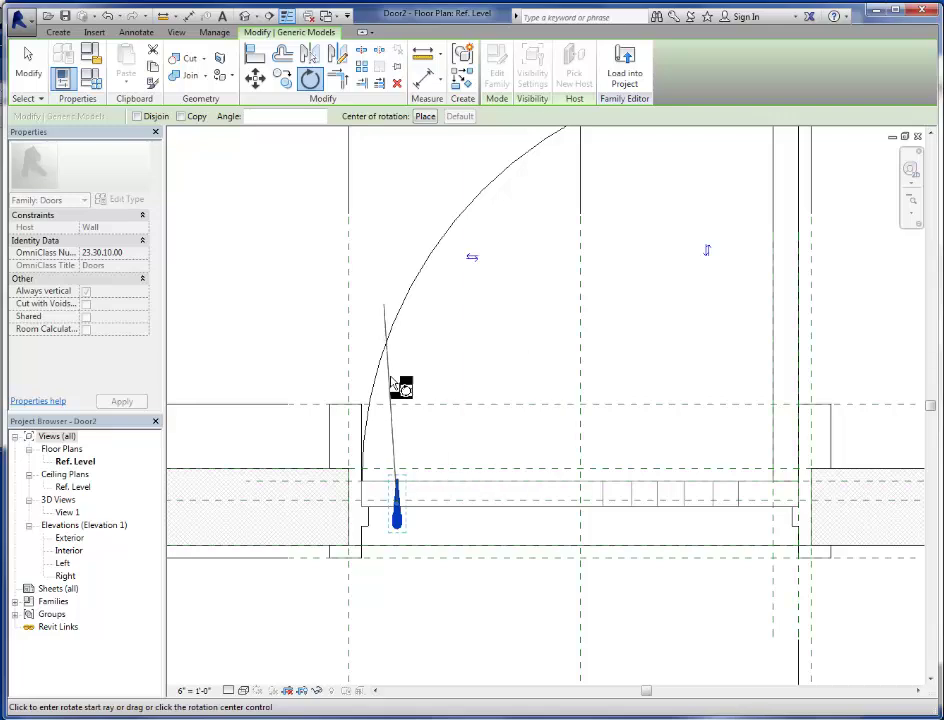
pyautogui.click(398, 388)
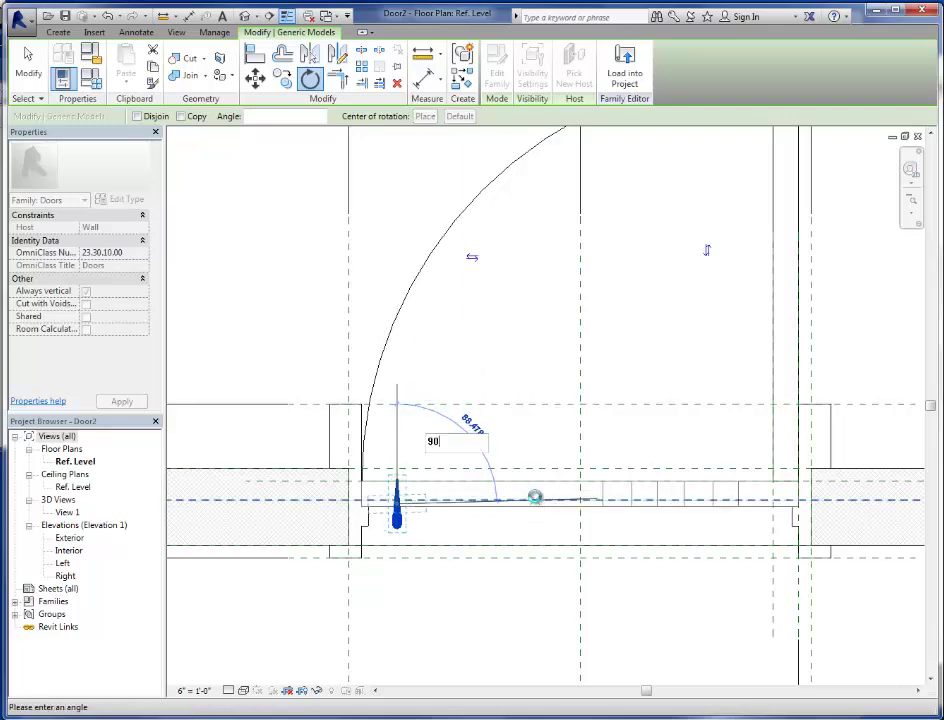
pyautogui.click(535, 499)
# Move the handle just clear of the door panel's interior side, about 2 1/4" from the wall's interior face
pyautogui.scroll(2, 467, 477)
pyautogui.scroll(3, 363, 497)
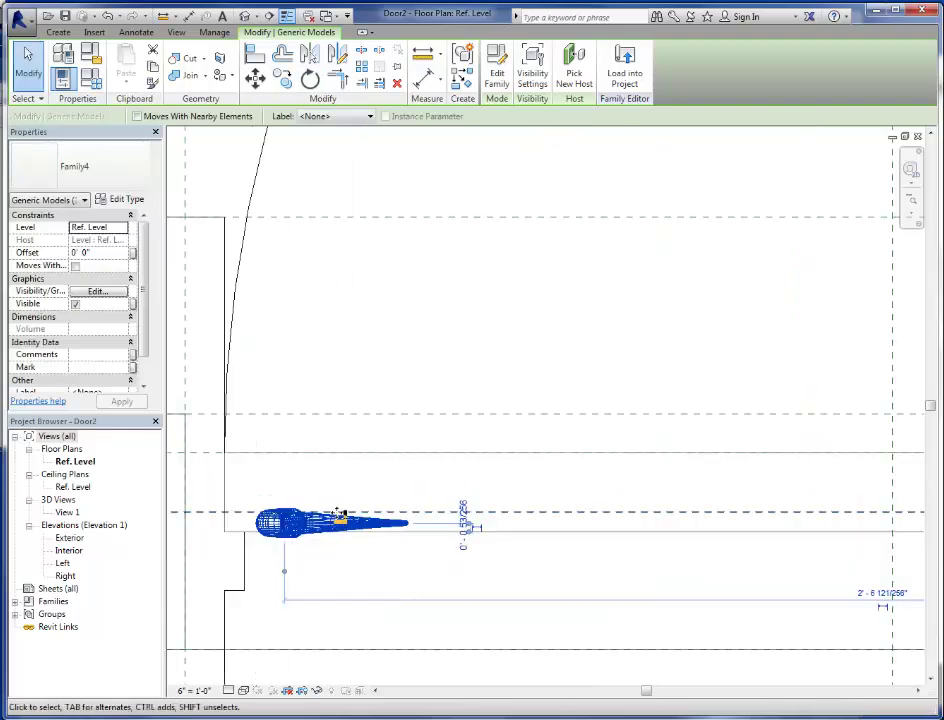
pyautogui.scroll(-2, 358, 460)
pyautogui.moveTo(350, 494); pyautogui.dragTo(375, 530)
pyautogui.click(415, 554)
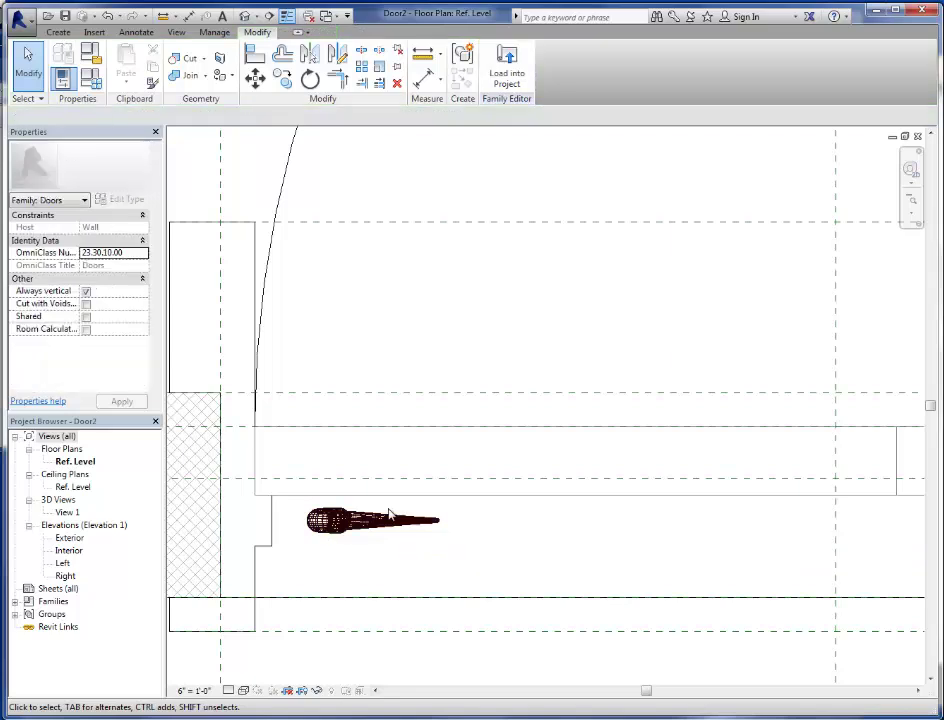
pyautogui.click(386, 526)
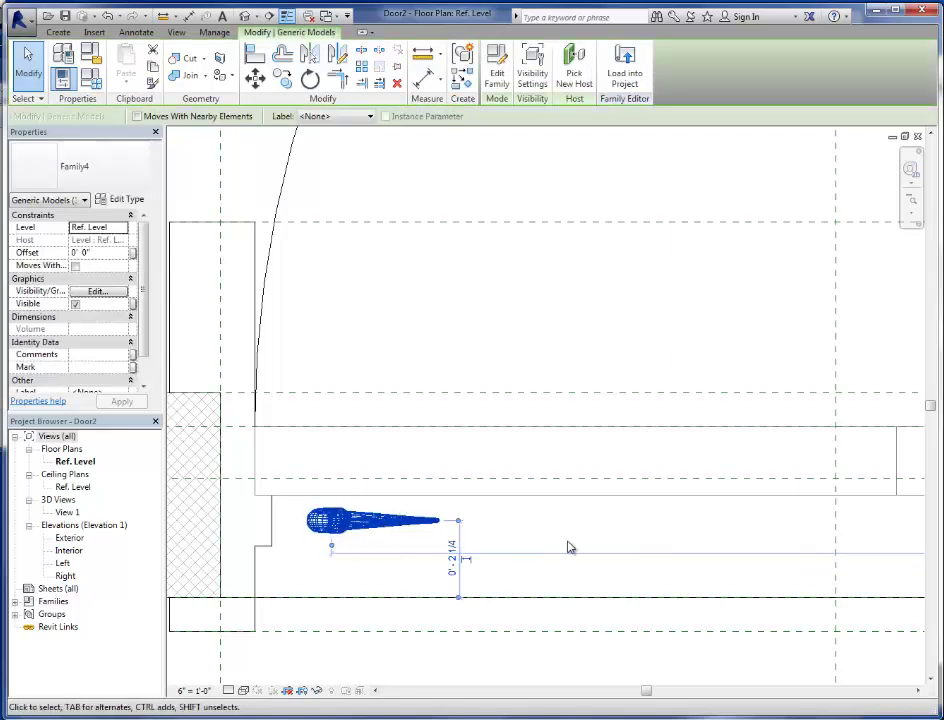
pyautogui.scroll(-2, 371, 584)
pyautogui.scroll(-3, 843, 497)
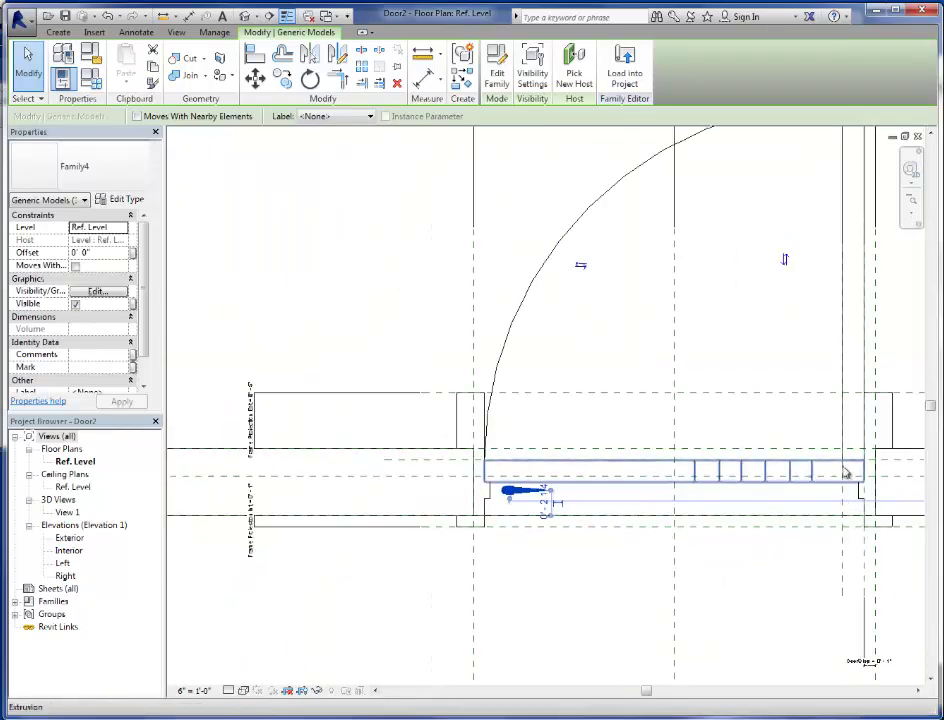
pyautogui.scroll(3, 556, 436)
pyautogui.scroll(-1, 531, 422)
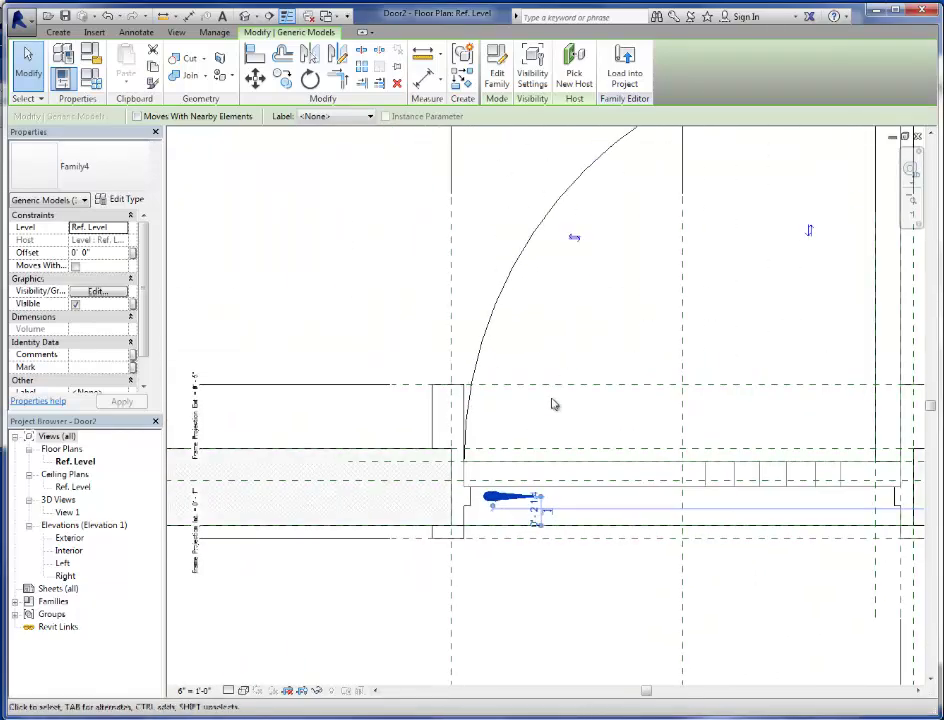
pyautogui.click(537, 345)
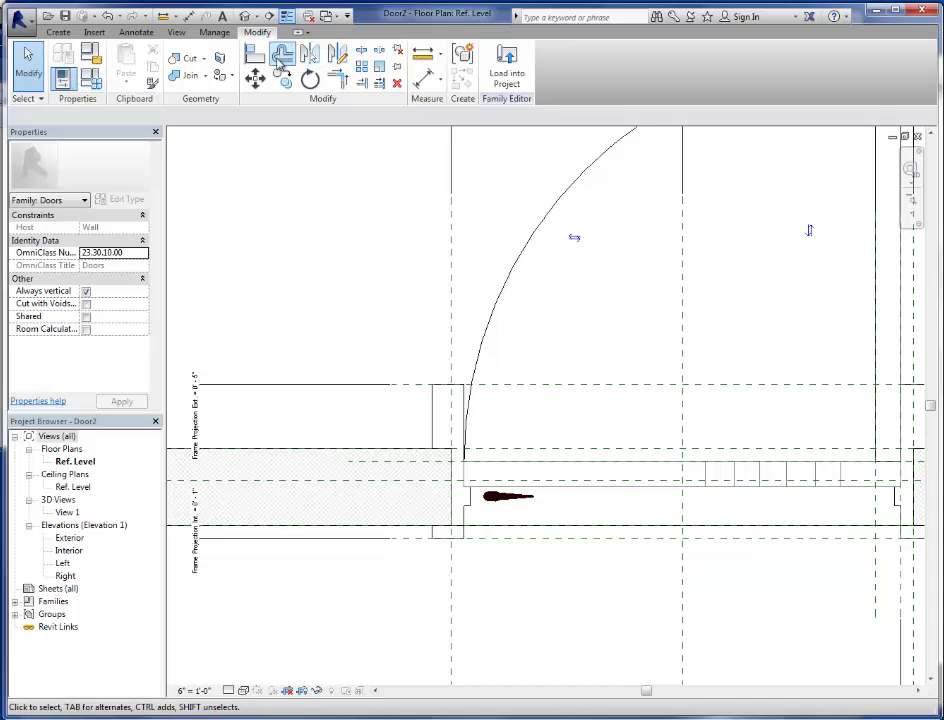
pyautogui.press('r')
pyautogui.press('o')
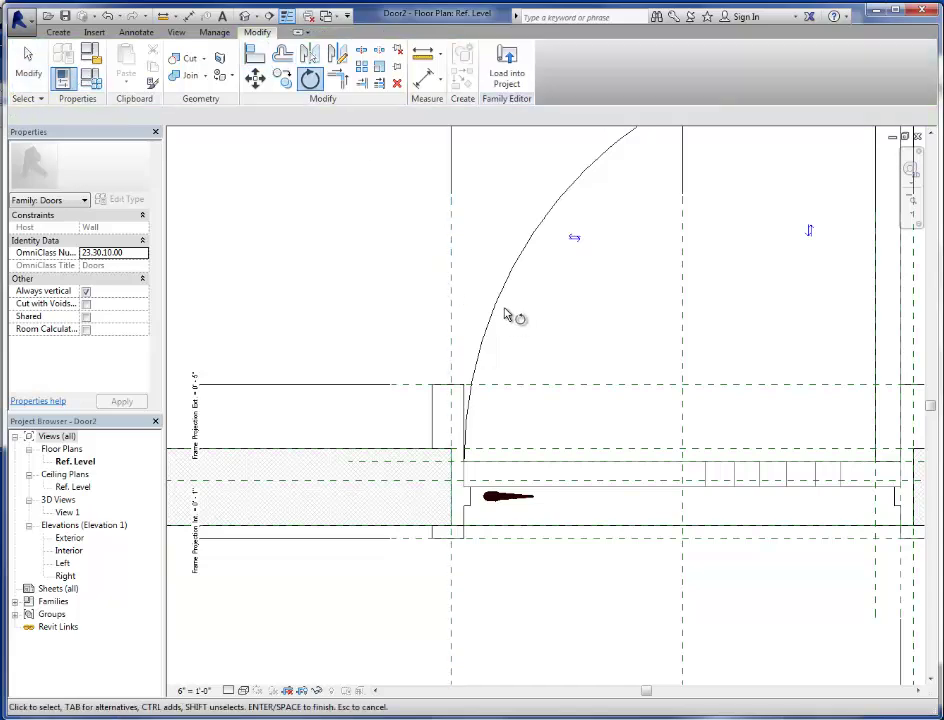
pyautogui.press('Escape')
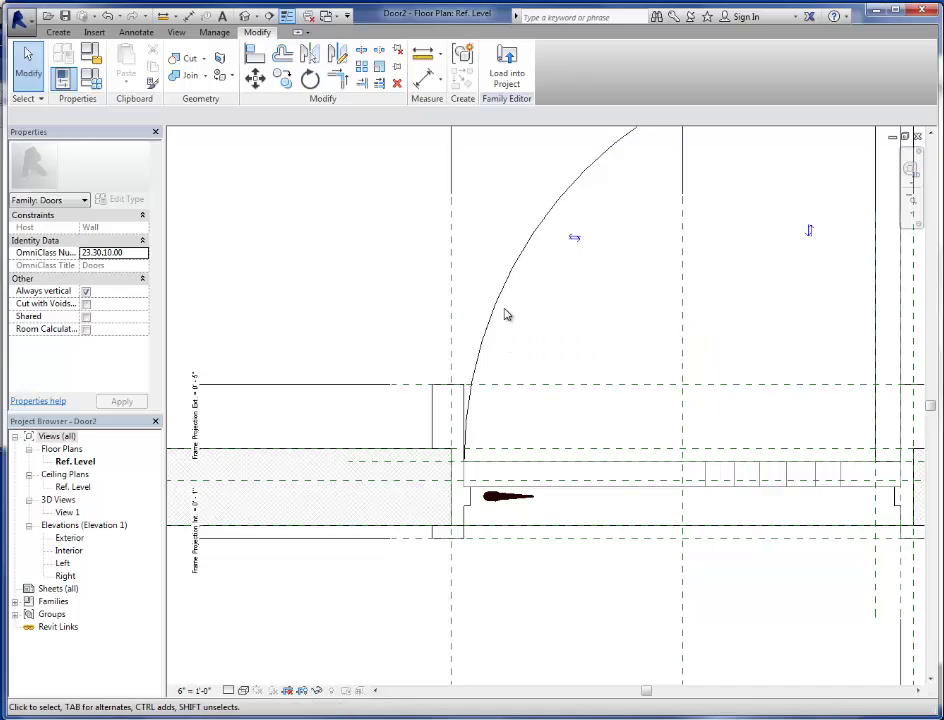
# Draw a vertical reference plane through the handle, about 4 1/4" from the opening's latch-side reference plane
pyautogui.press('r')
pyautogui.press('p')
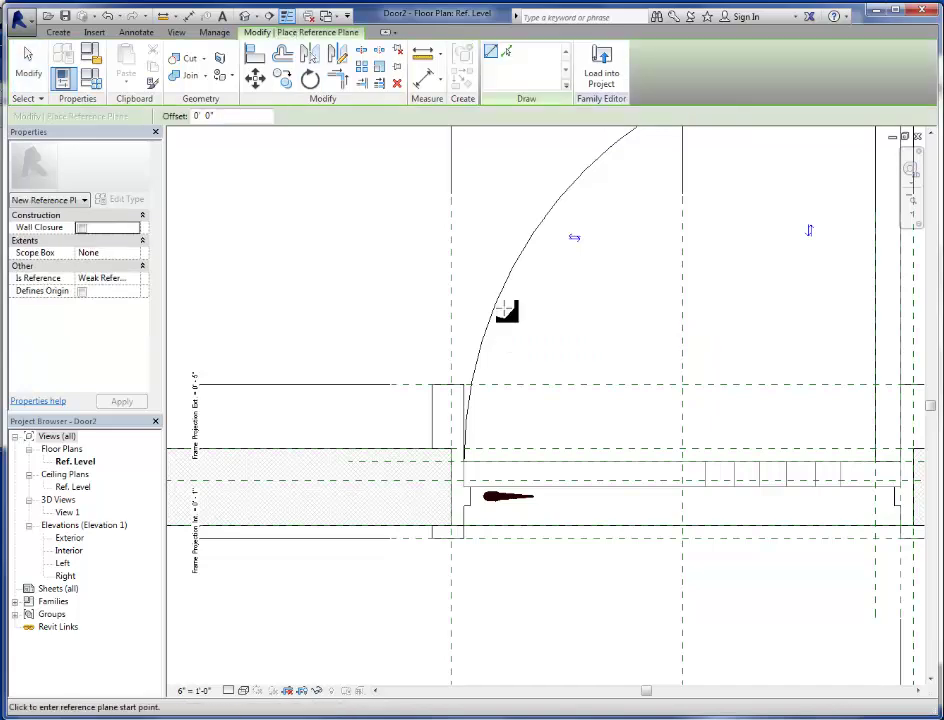
pyautogui.click(506, 334)
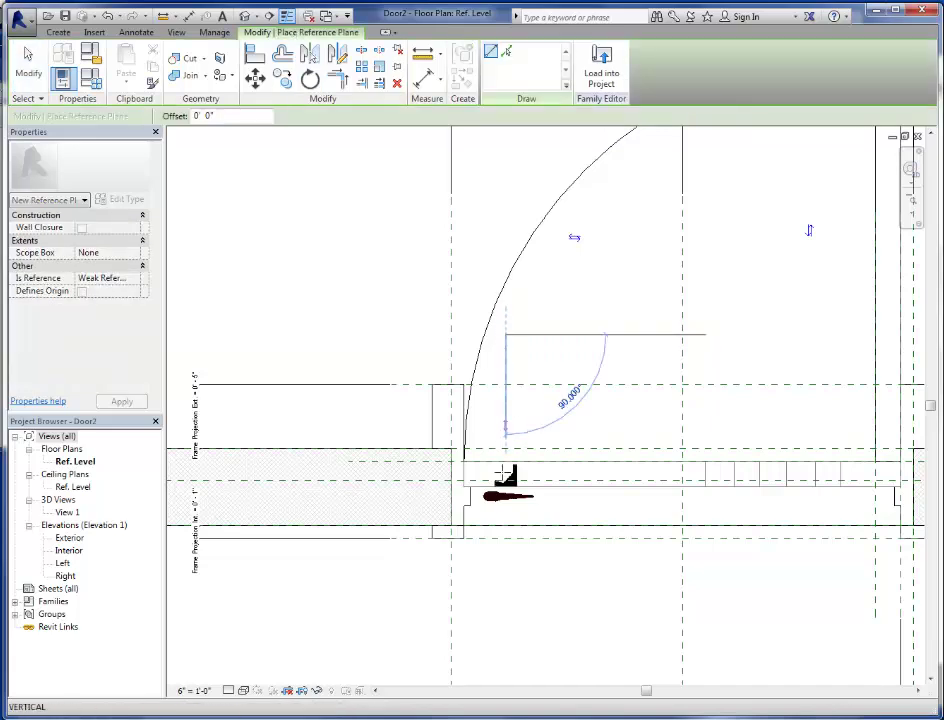
pyautogui.click(505, 600)
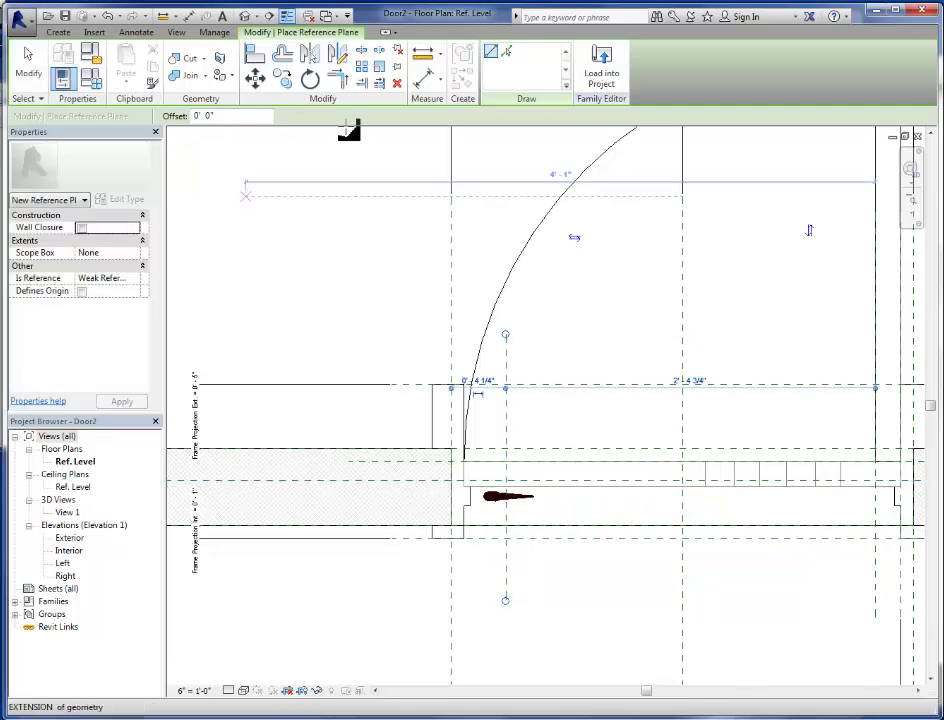
# Dimension the distance between the new vertical reference plane and the latch-side reference plane of the opening
pyautogui.click(427, 78)
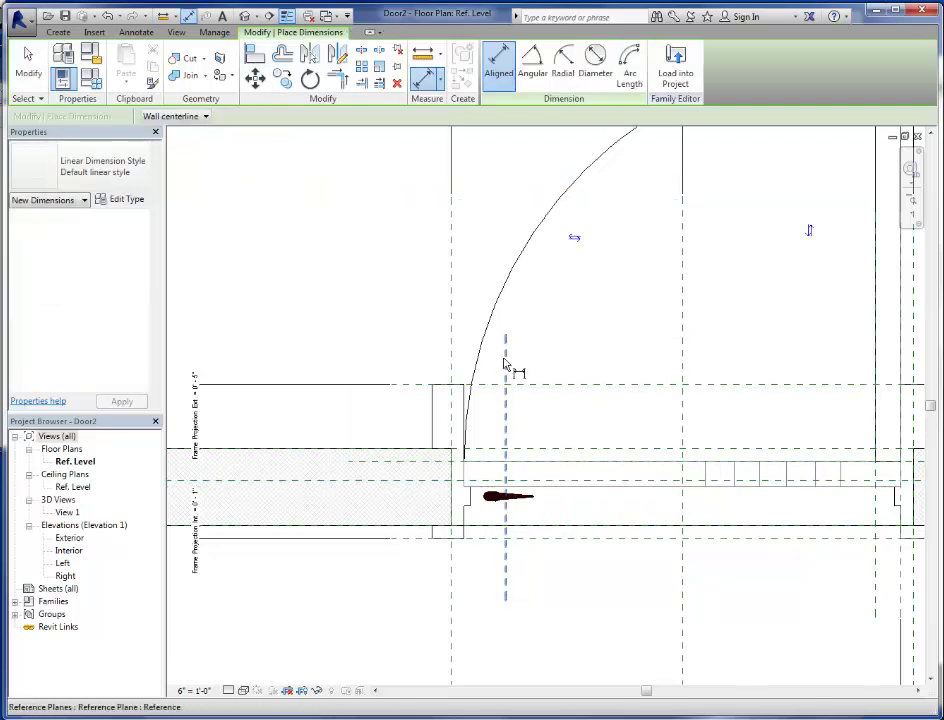
pyautogui.click(506, 371)
pyautogui.click(456, 322)
pyautogui.click(478, 246)
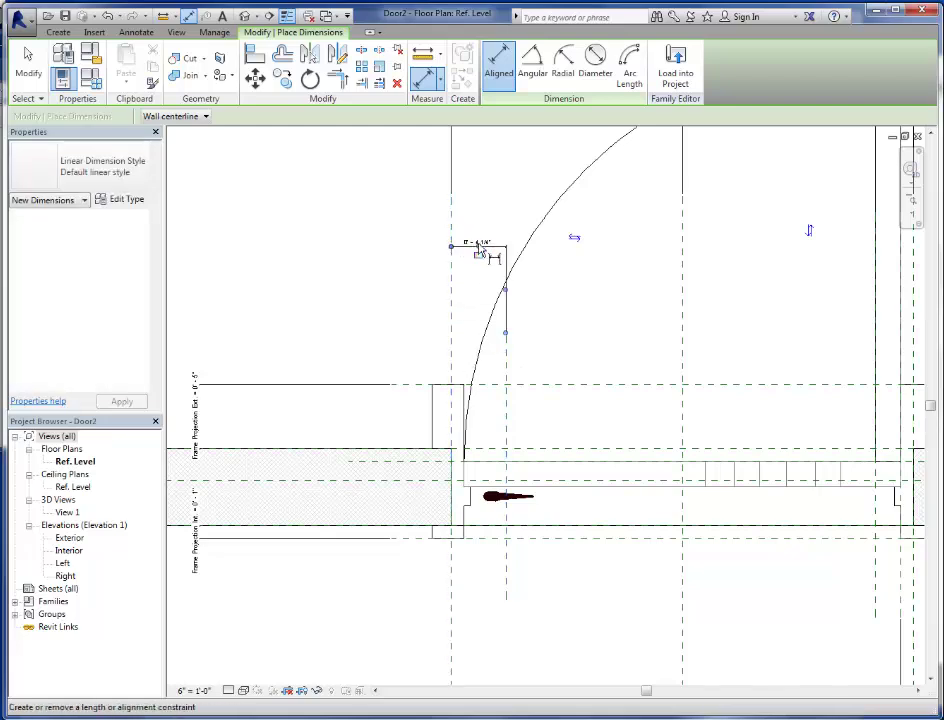
pyautogui.click(24, 72)
# Label the new dimension with a new type-based family parameter named HardwareDistance, grouped under Dimensions
pyautogui.click(482, 243)
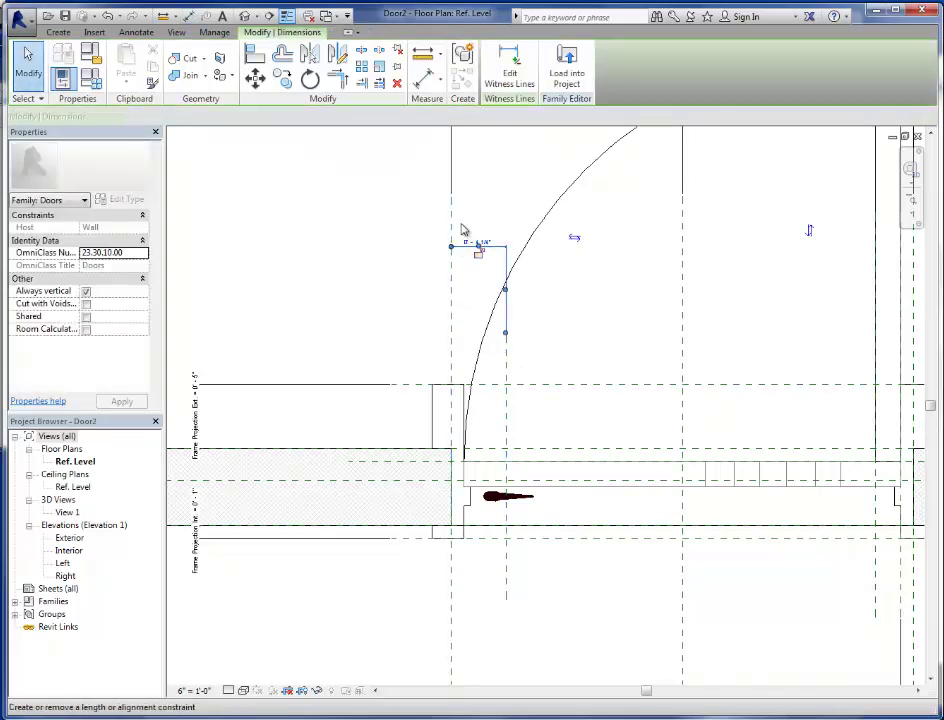
pyautogui.click(348, 117)
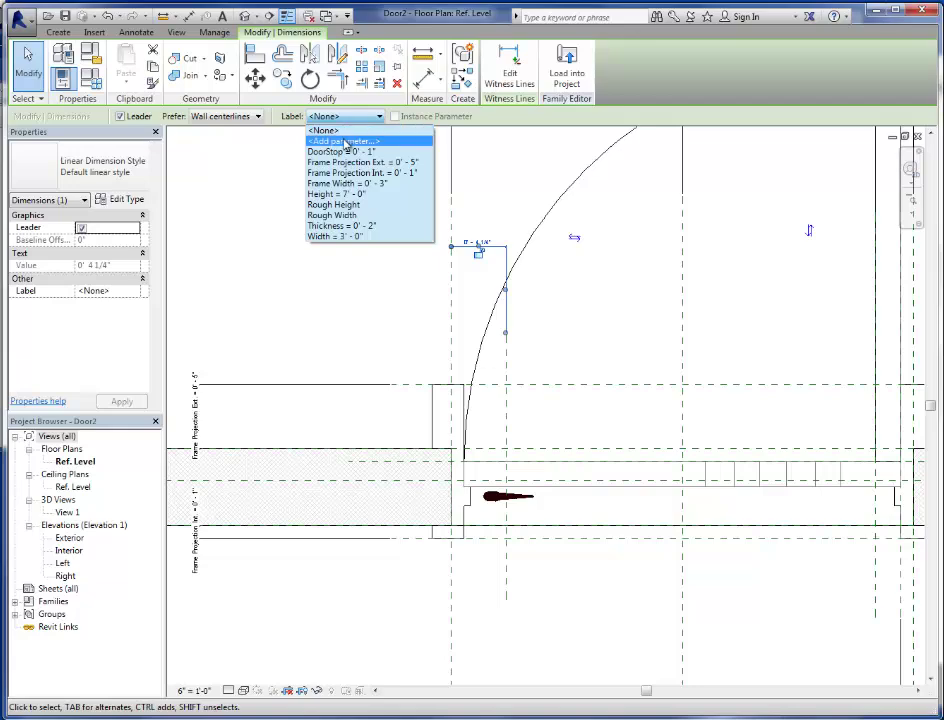
pyautogui.click(346, 142)
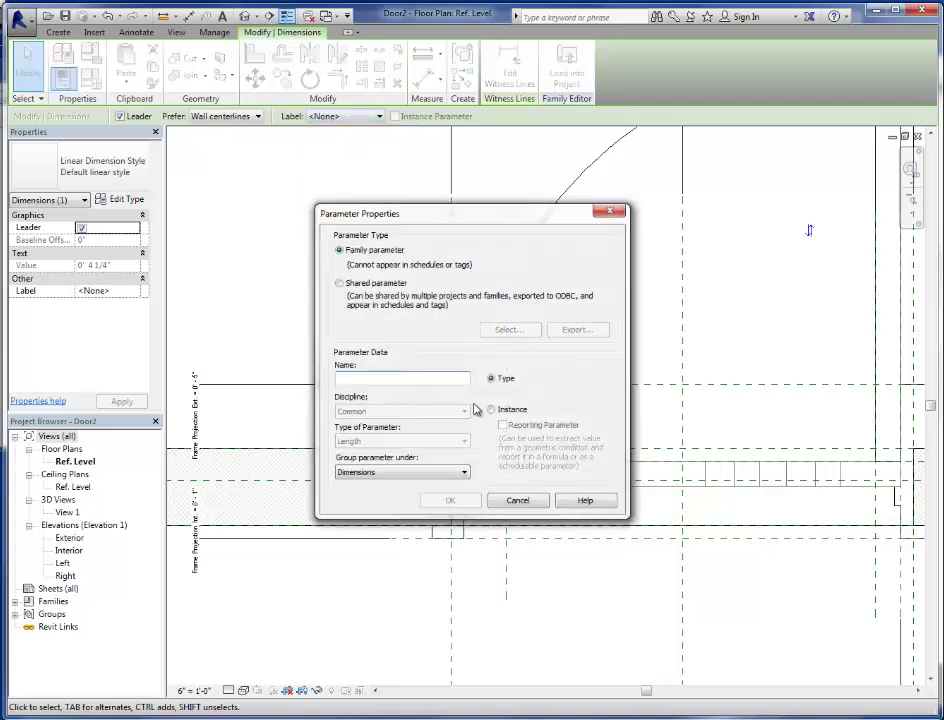
pyautogui.click(493, 410)
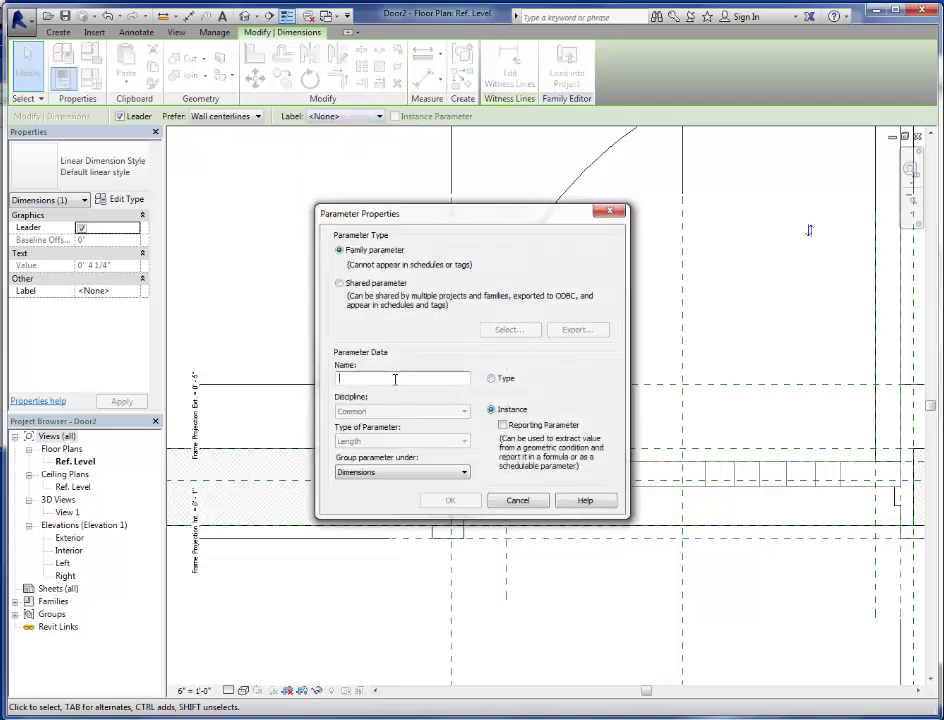
pyautogui.click(492, 379)
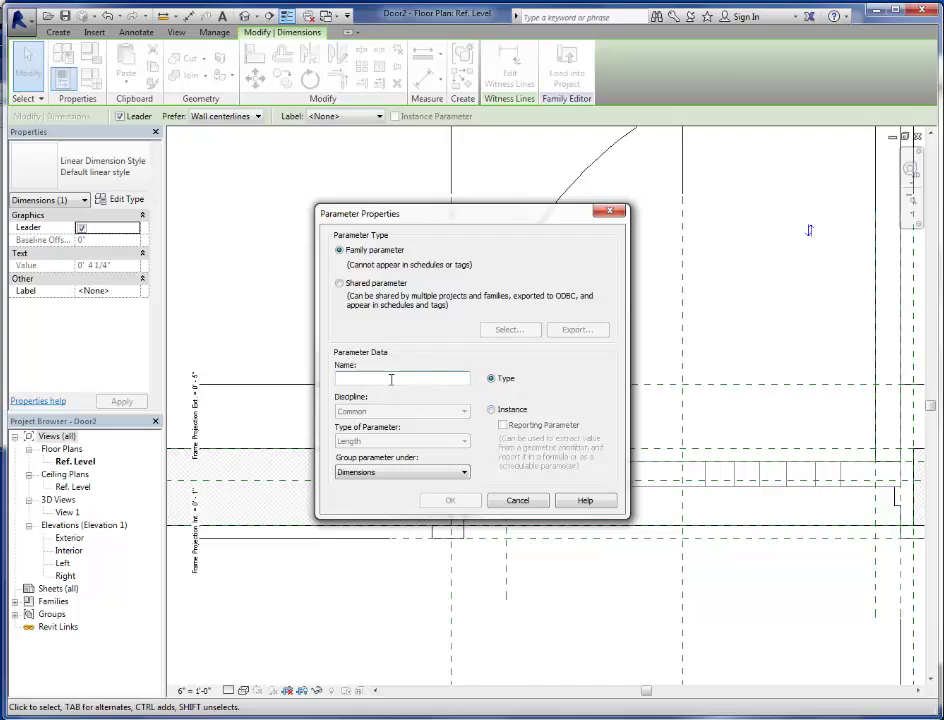
pyautogui.click(391, 379)
pyautogui.write('HardwareDistance')
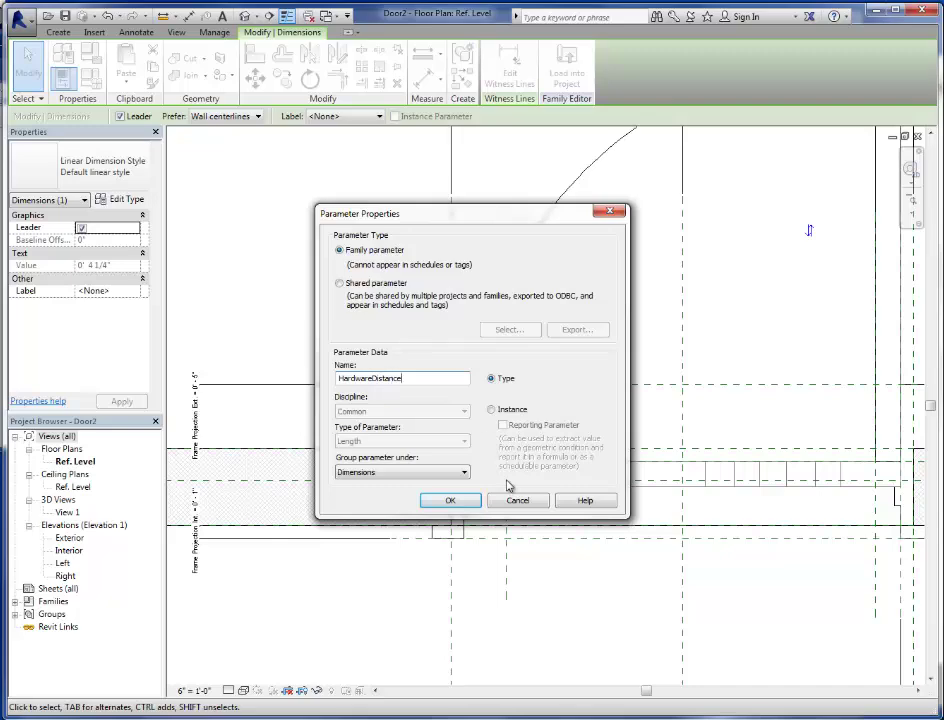
pyautogui.click(451, 501)
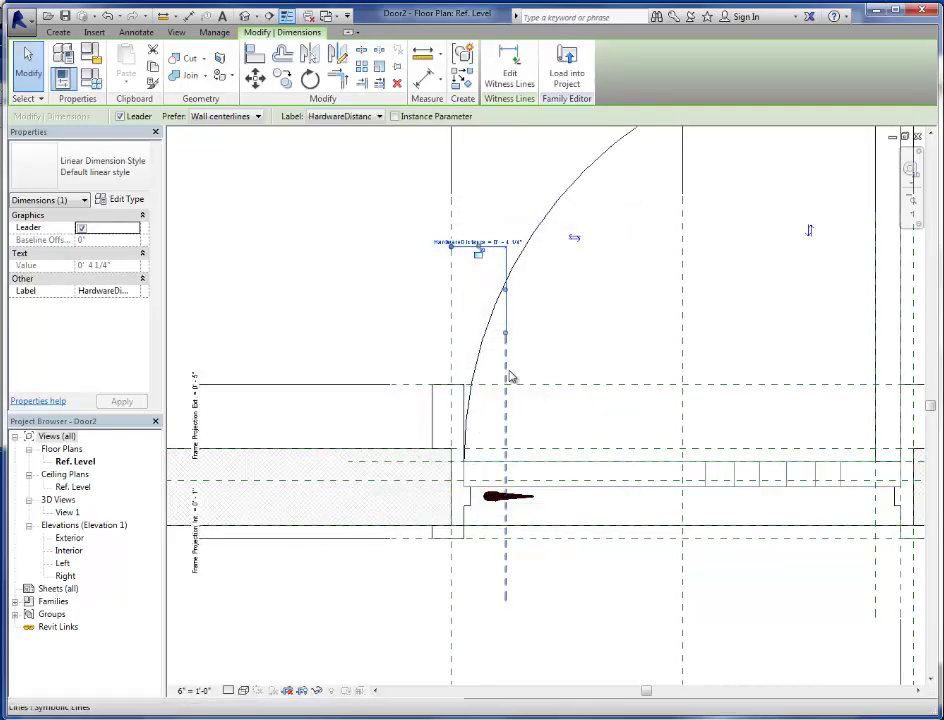
# Align the centre of the handle's round end to the new vertical reference plane and lock the alignment
pyautogui.scroll(2, 507, 405)
pyautogui.click(537, 347)
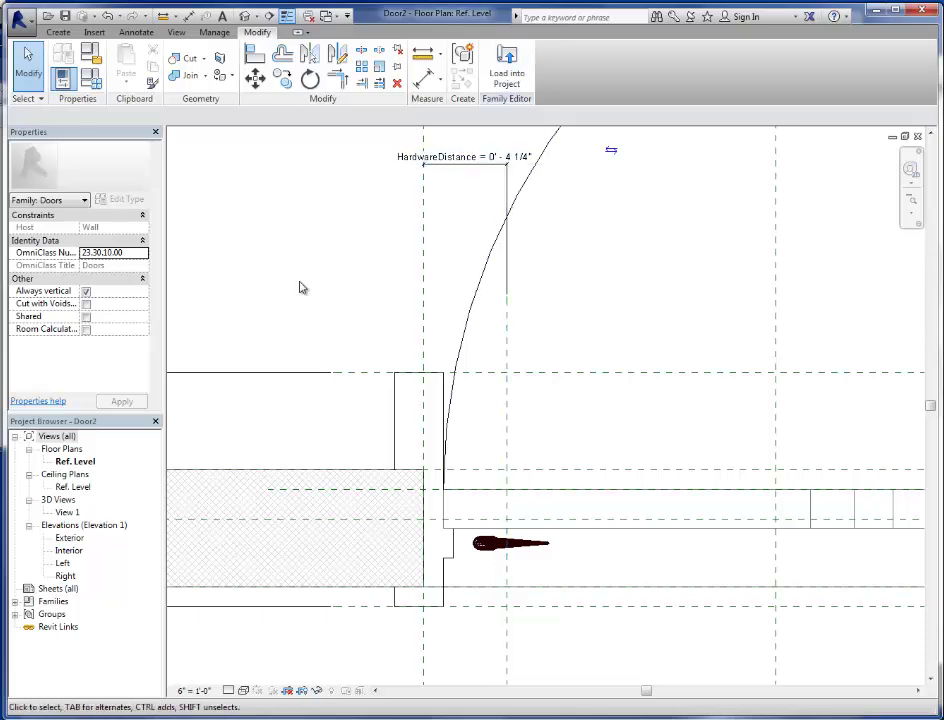
pyautogui.click(255, 55)
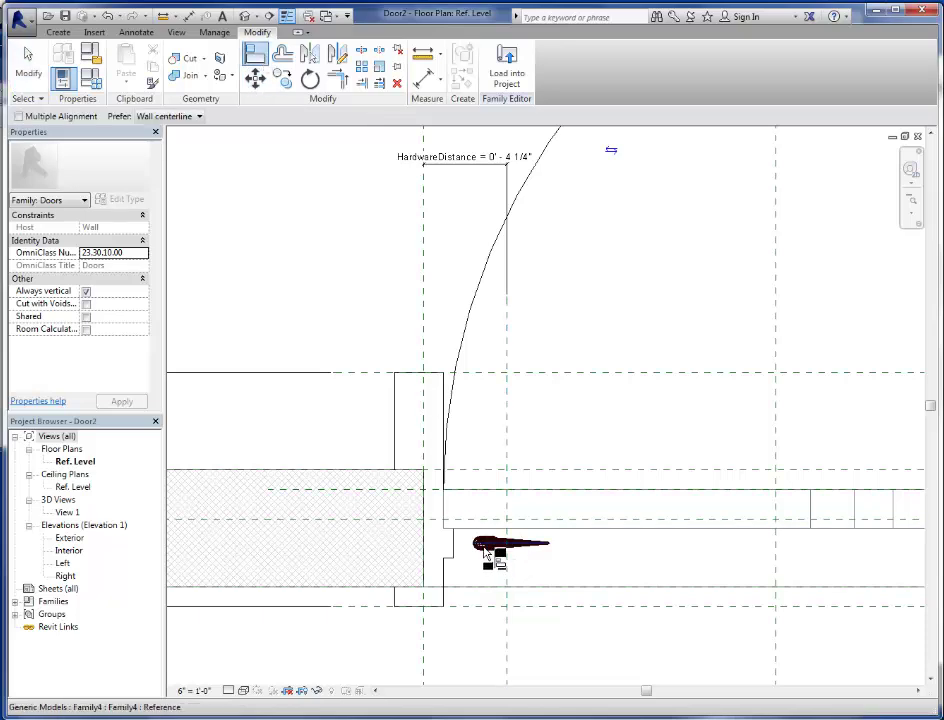
pyautogui.click(509, 567)
pyautogui.click(488, 551)
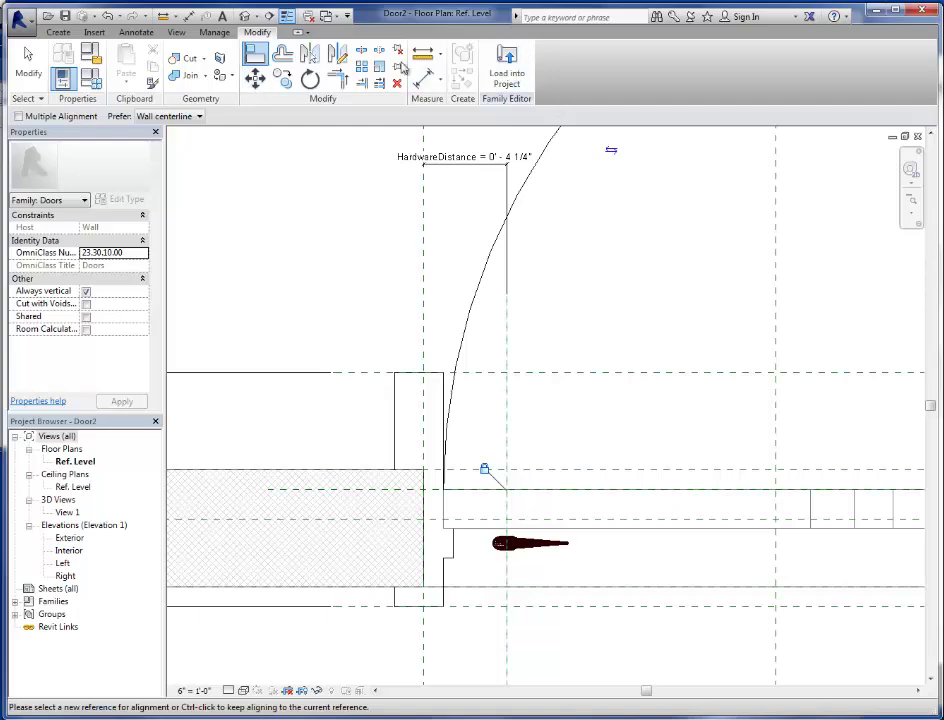
# Set the HardwareDistance parameter to 0' 3" in the family types and apply it to the door
pyautogui.click(90, 78)
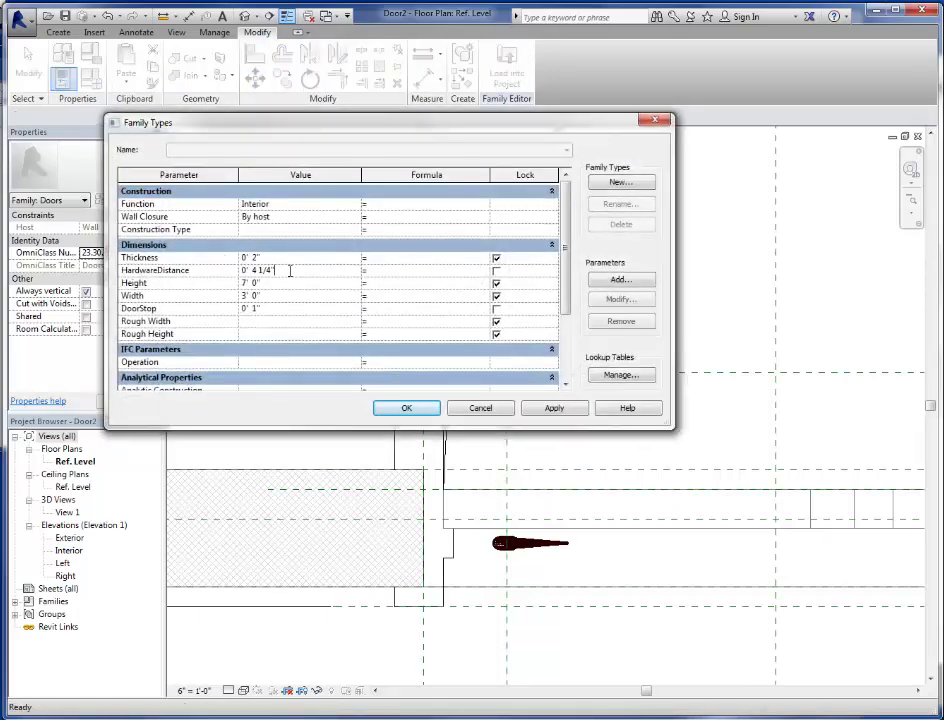
pyautogui.click(229, 271)
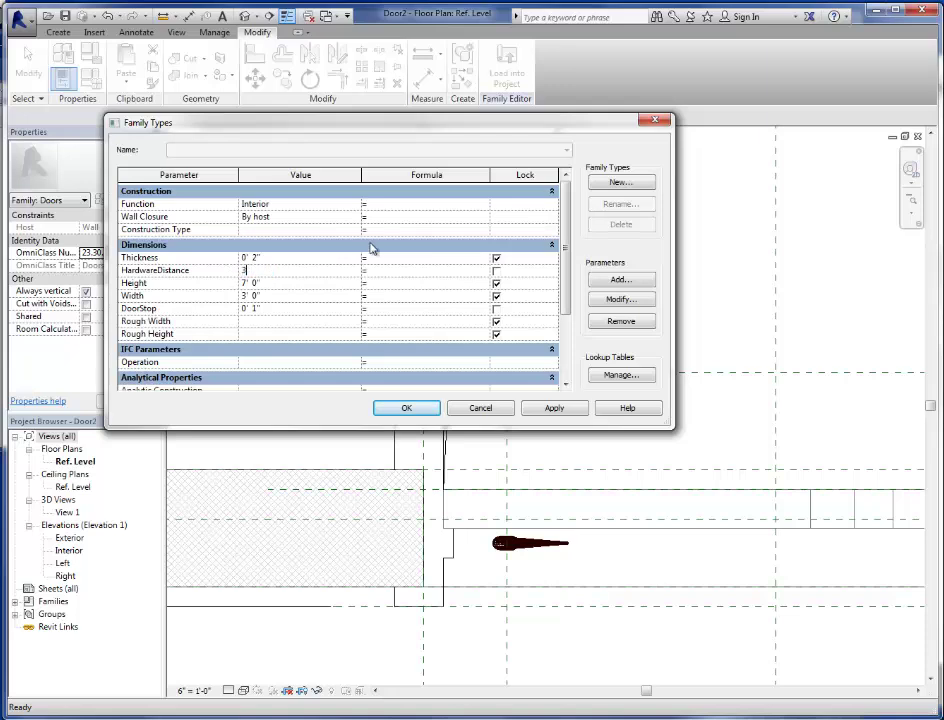
pyautogui.click(575, 416)
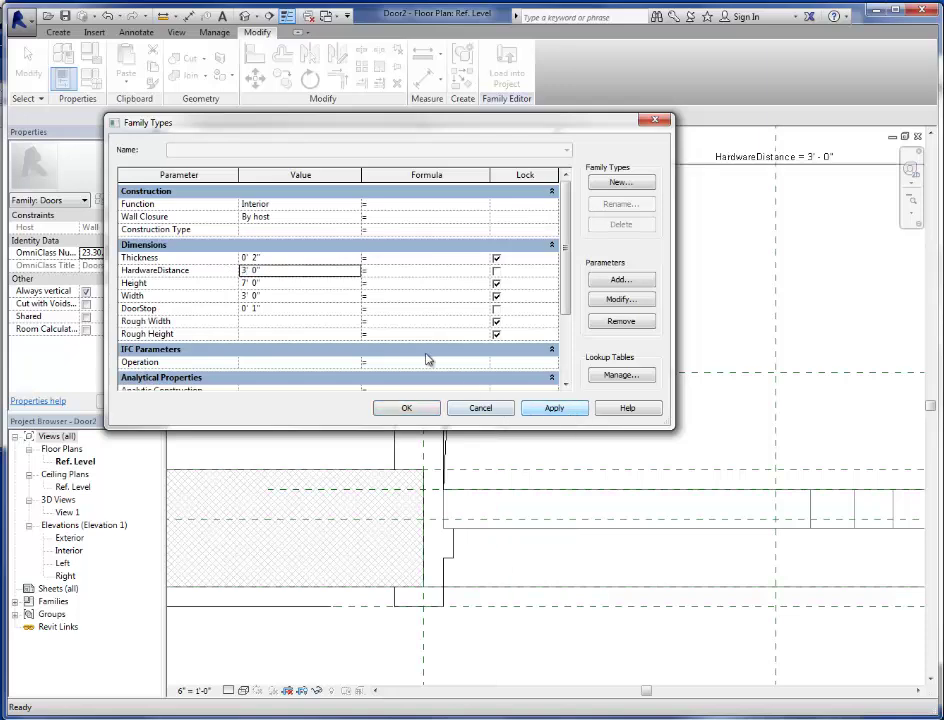
pyautogui.click(309, 270)
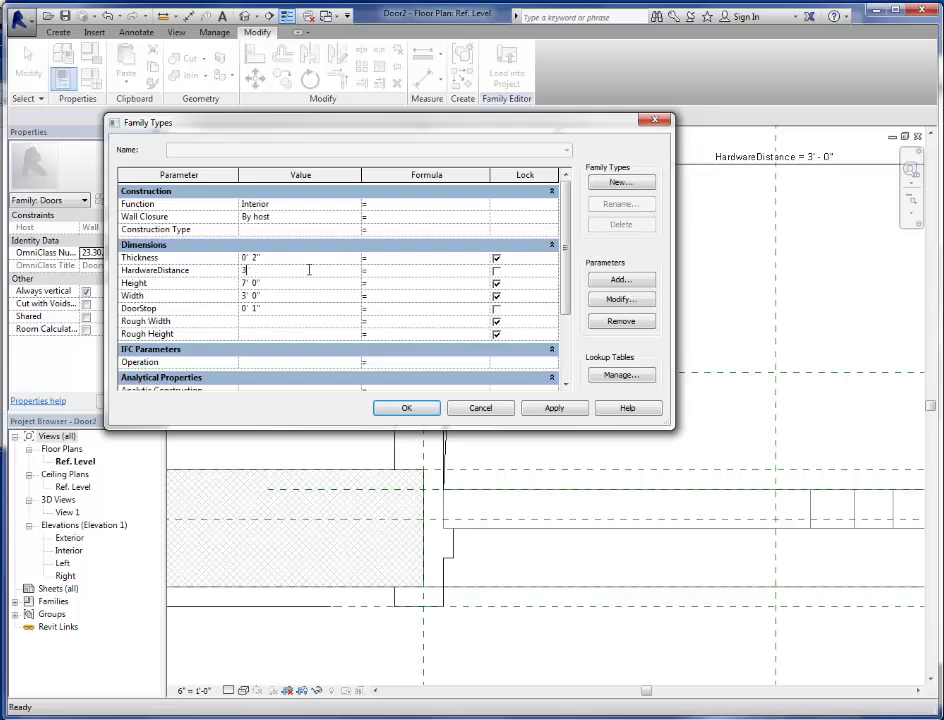
pyautogui.write('3"')
pyautogui.click(554, 407)
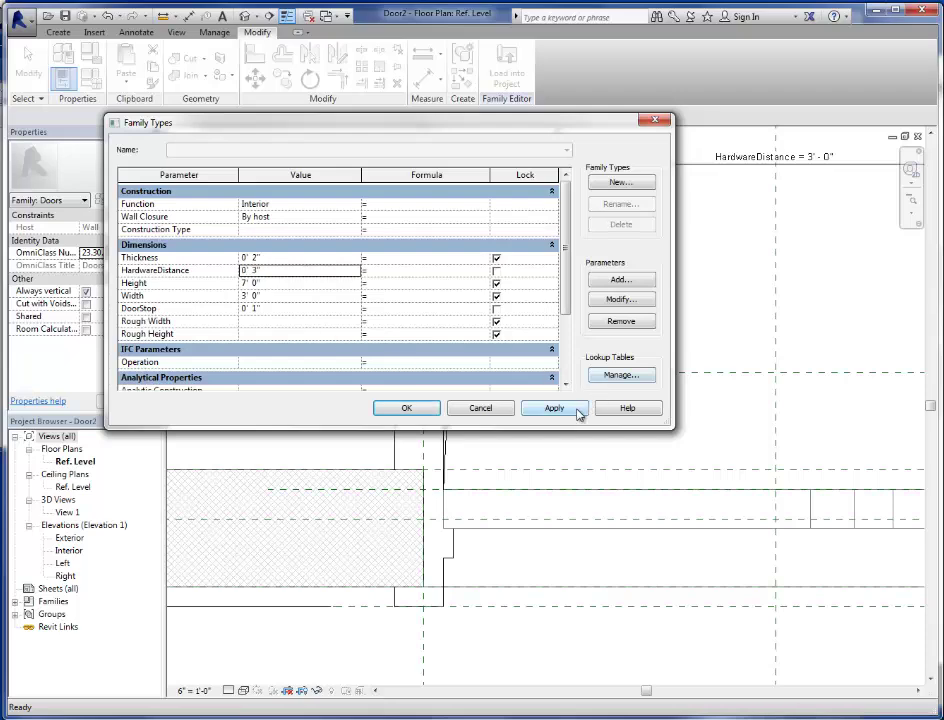
pyautogui.click(407, 408)
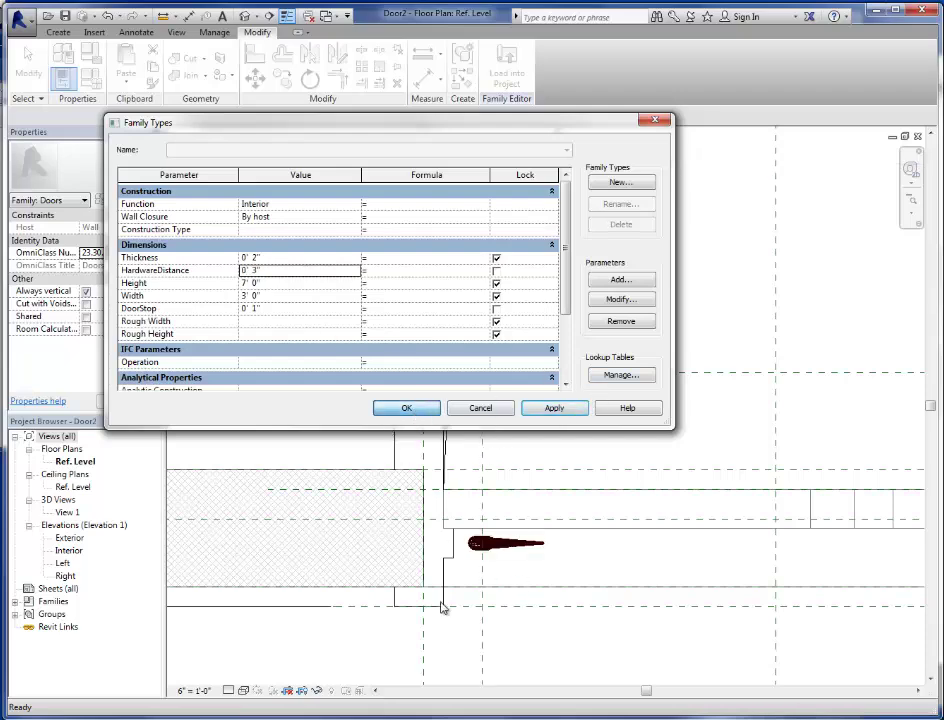
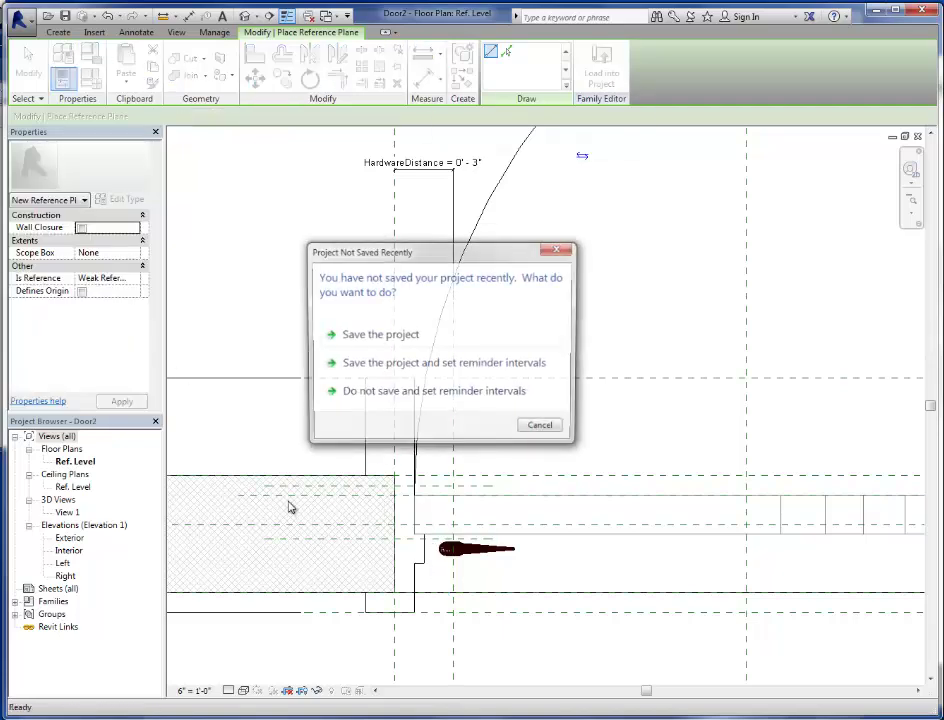
# Dismiss the save reminder without saving, then dimension the door panel's interior and exterior faces to their adjacent horizontal reference planes
pyautogui.click(483, 392)
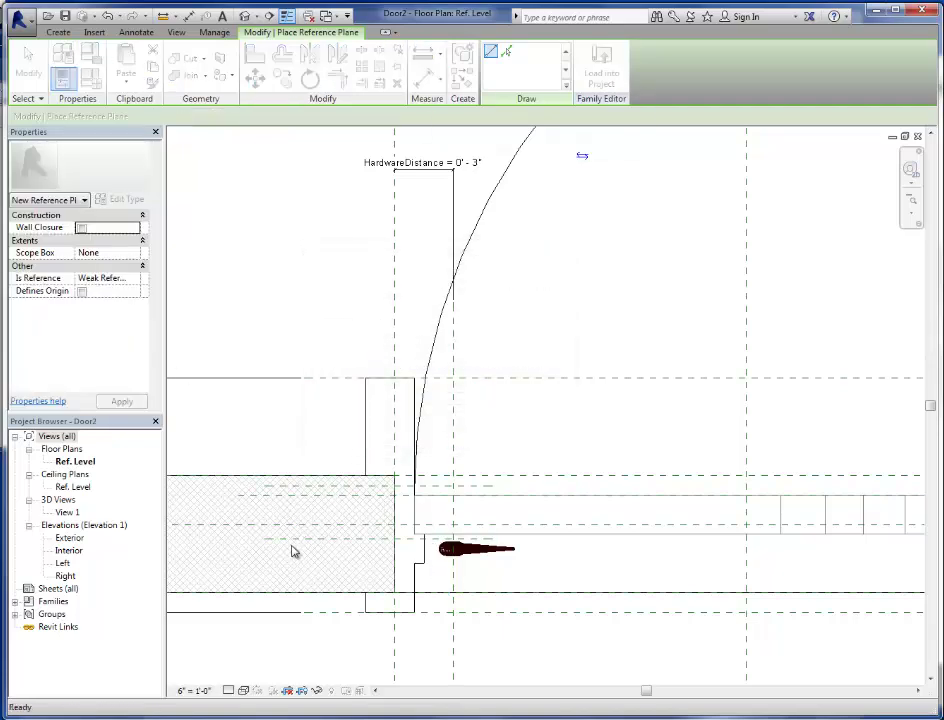
pyautogui.press('d')
pyautogui.press('i')
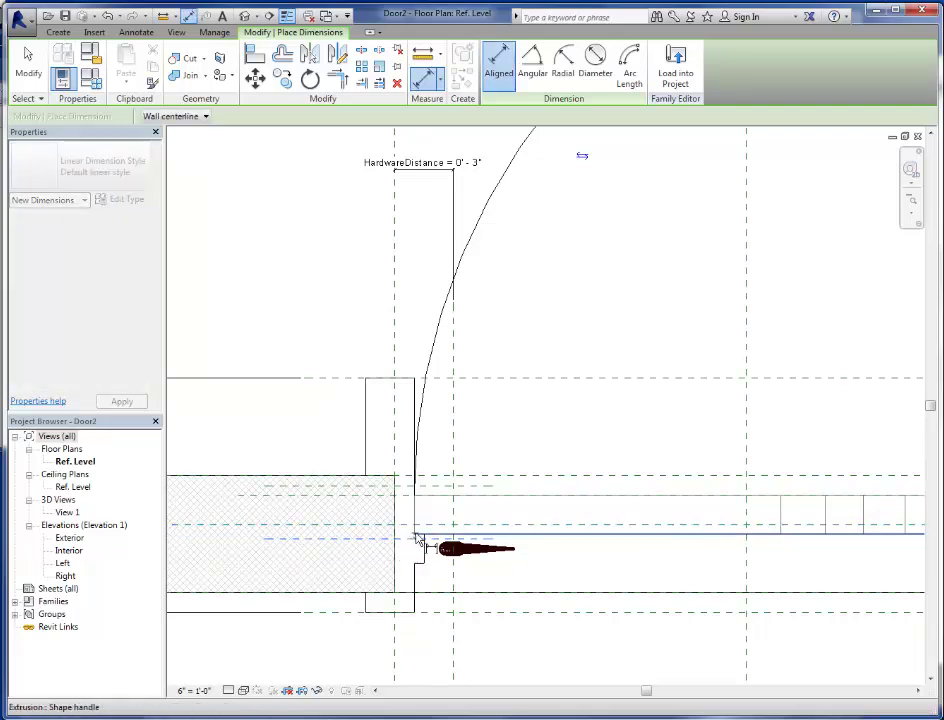
pyautogui.scroll(-2, 449, 527)
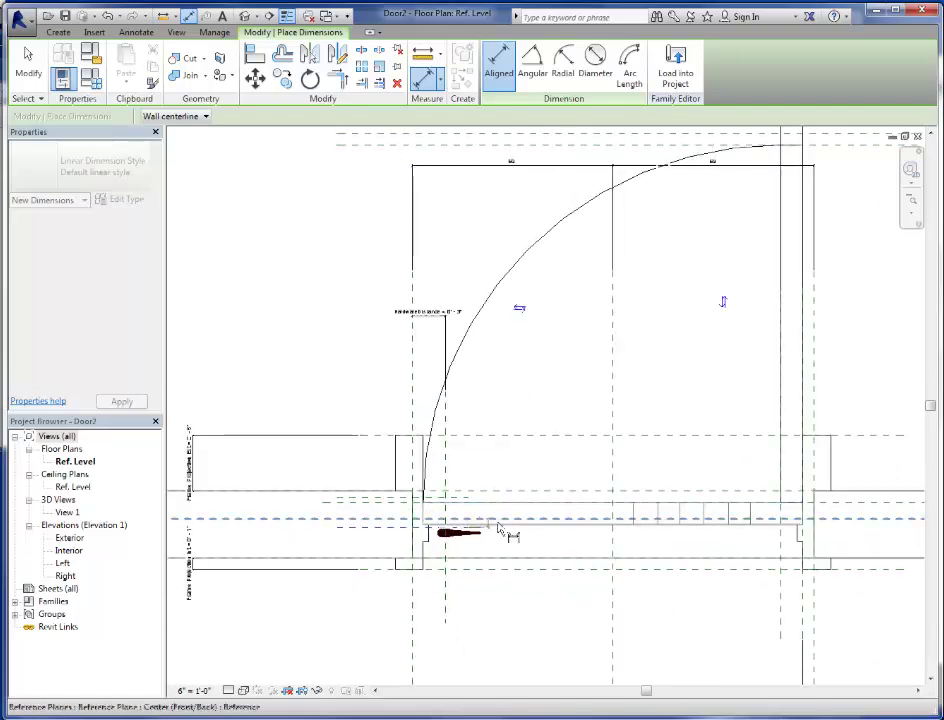
pyautogui.scroll(3, 445, 530)
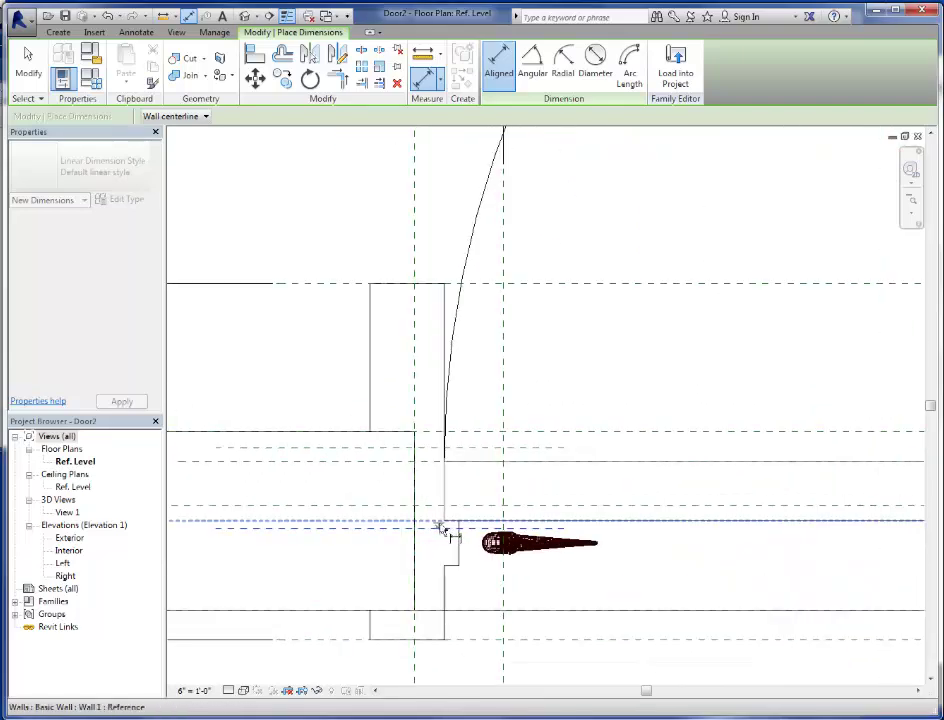
pyautogui.click(447, 527)
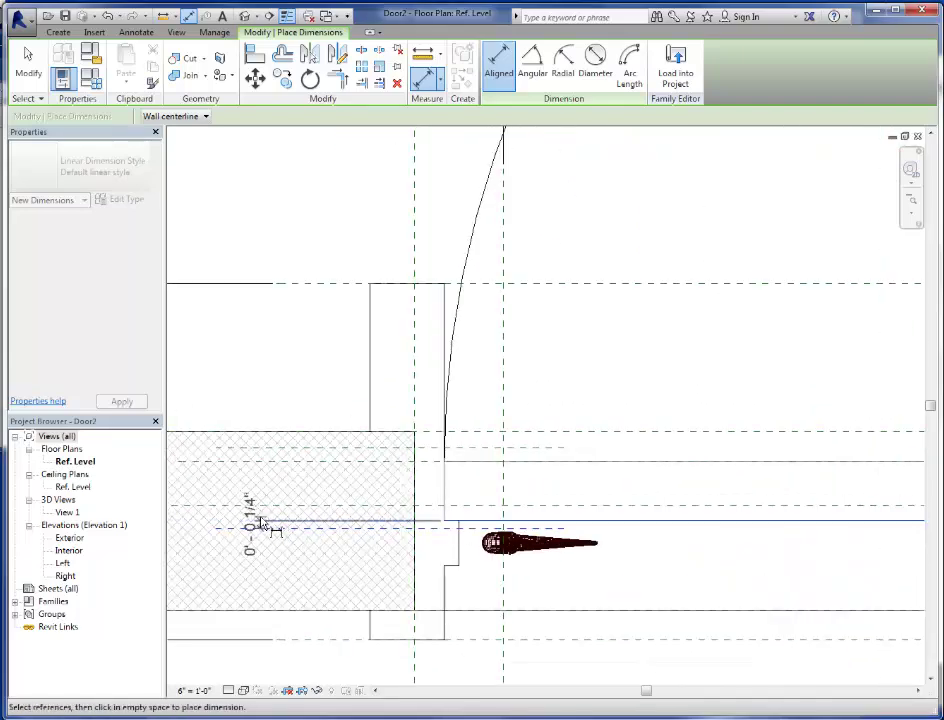
pyautogui.rightClick(198, 527)
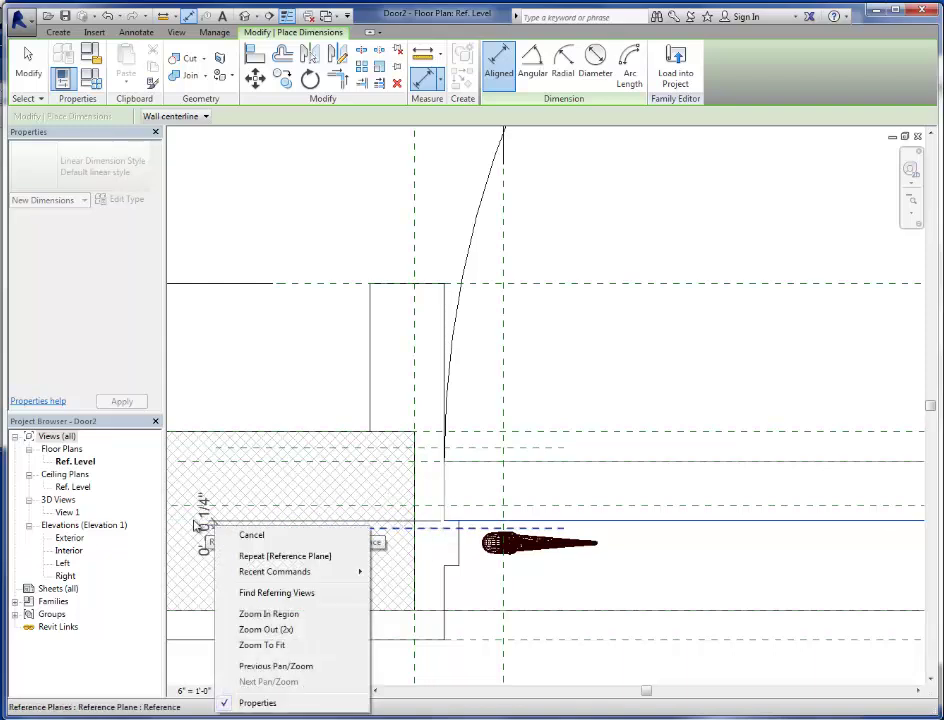
pyautogui.click(465, 447)
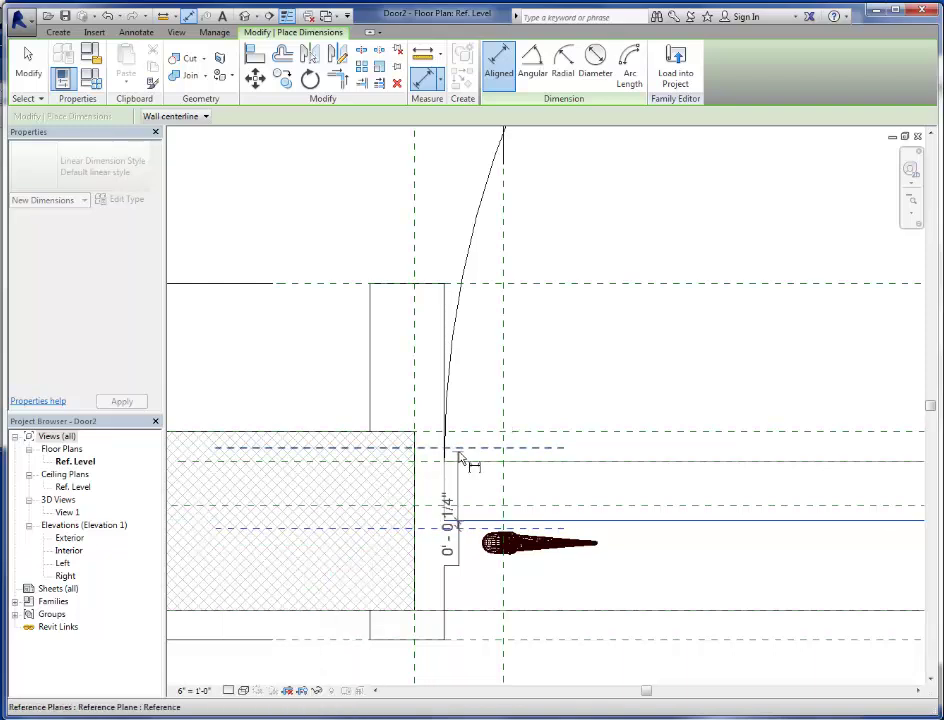
pyautogui.click(200, 545)
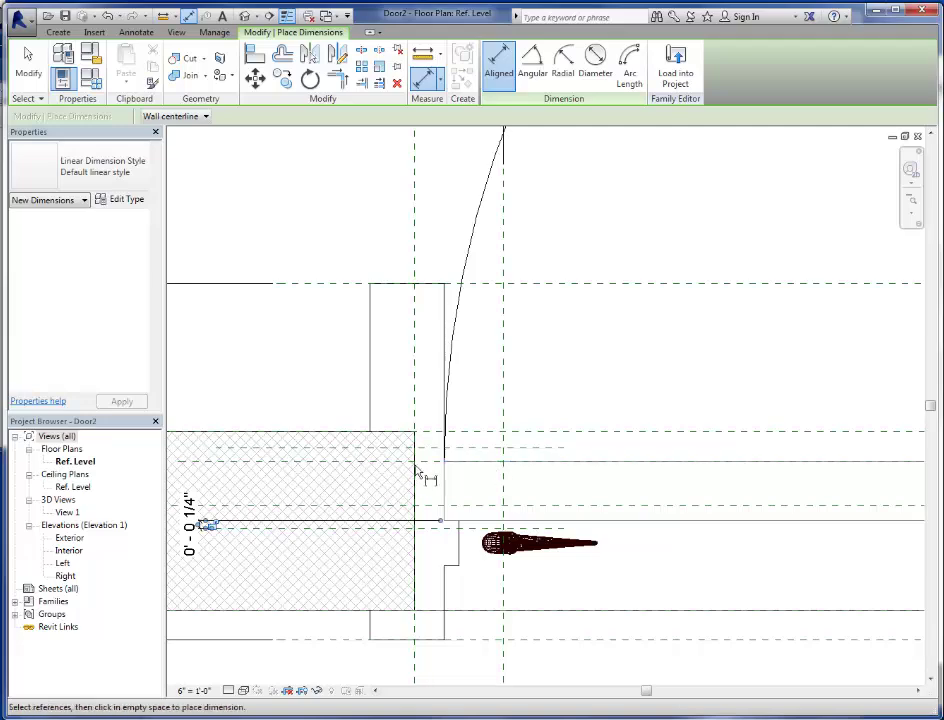
pyautogui.click(425, 462)
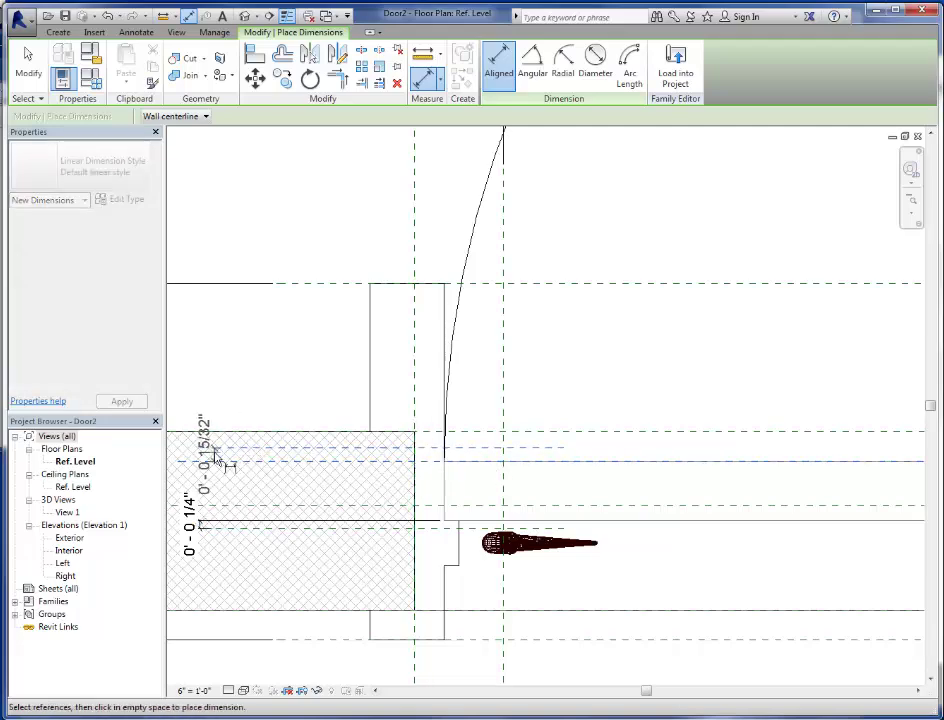
pyautogui.scroll(-2, 210, 455)
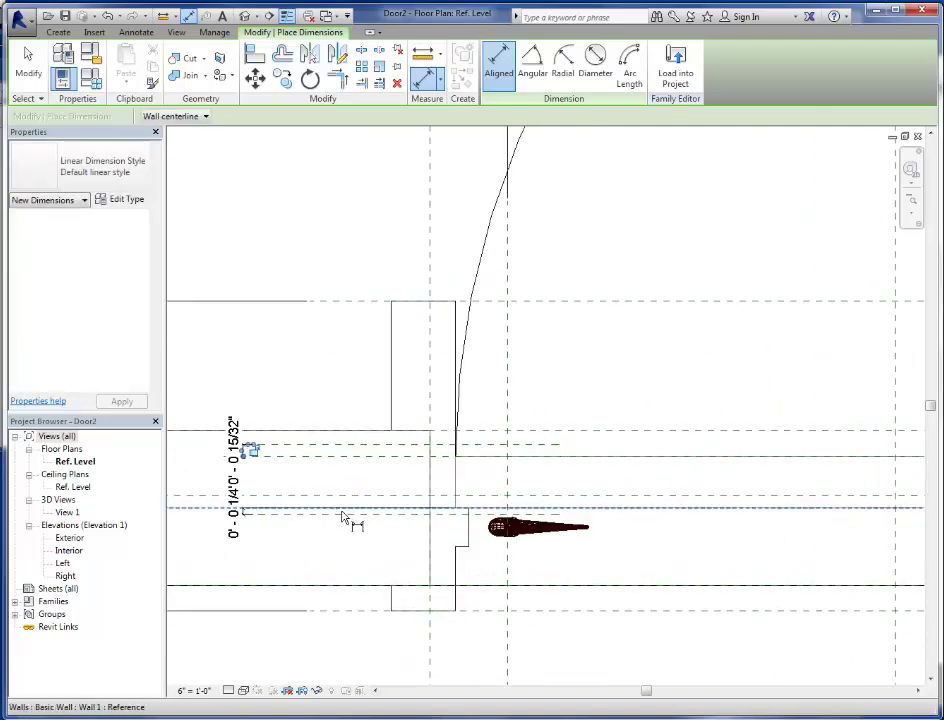
pyautogui.click(36, 60)
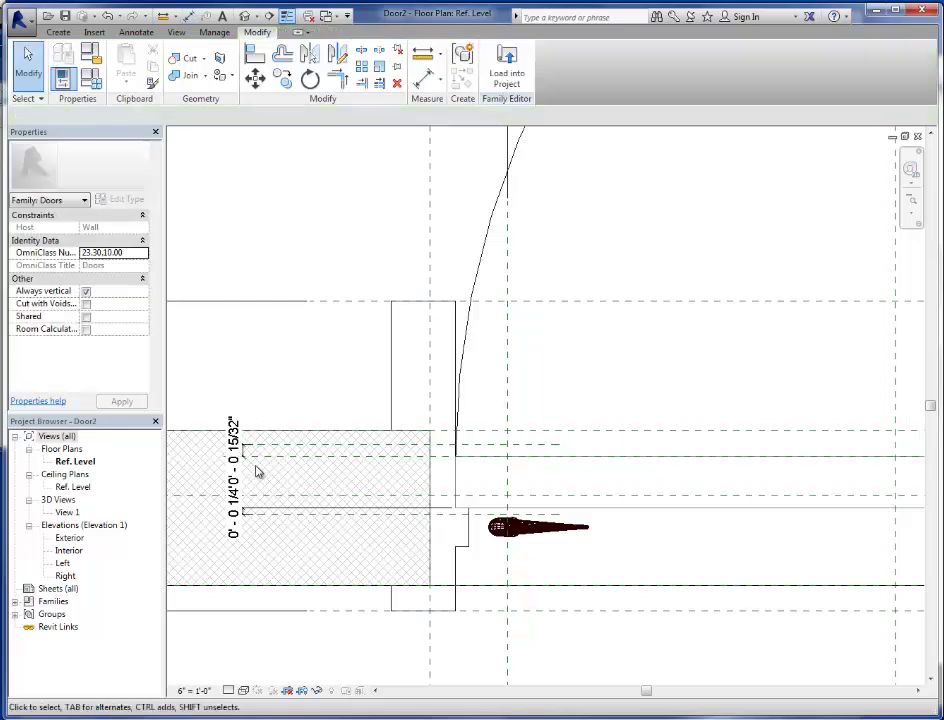
# Label the dimension at the door panel's exterior face with a new type-based family parameter named HardwareOffset, grouped under Dimensions
pyautogui.click(242, 442)
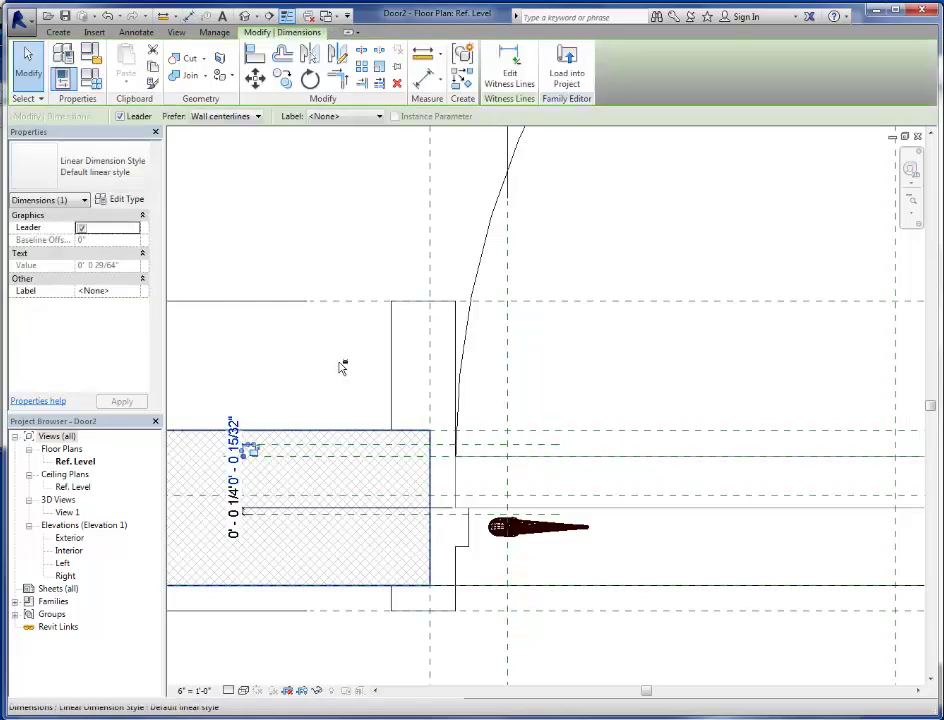
pyautogui.click(338, 116)
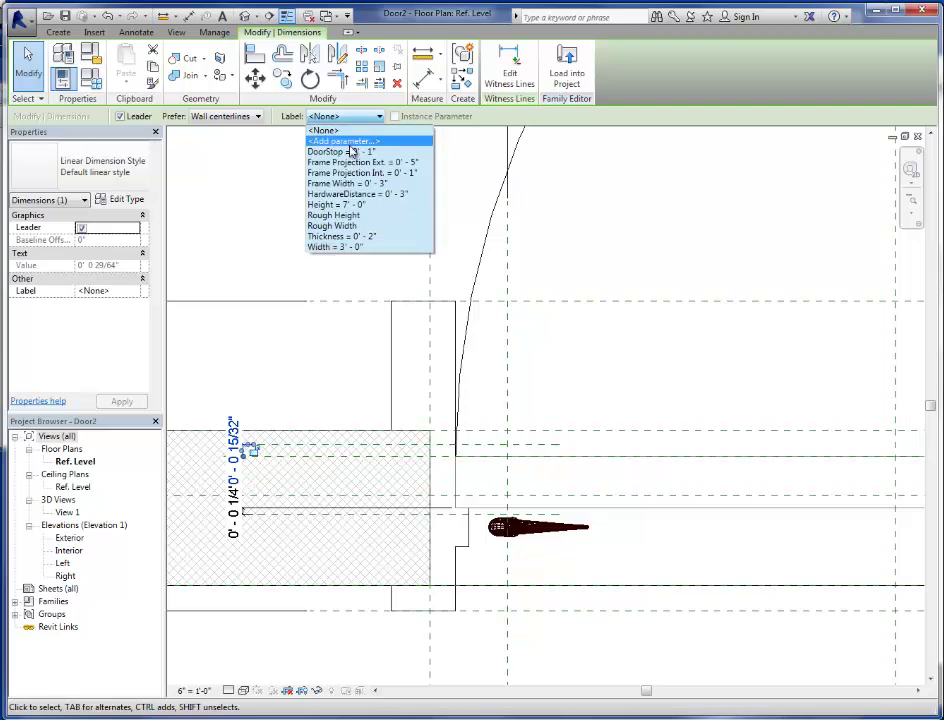
pyautogui.click(290, 142)
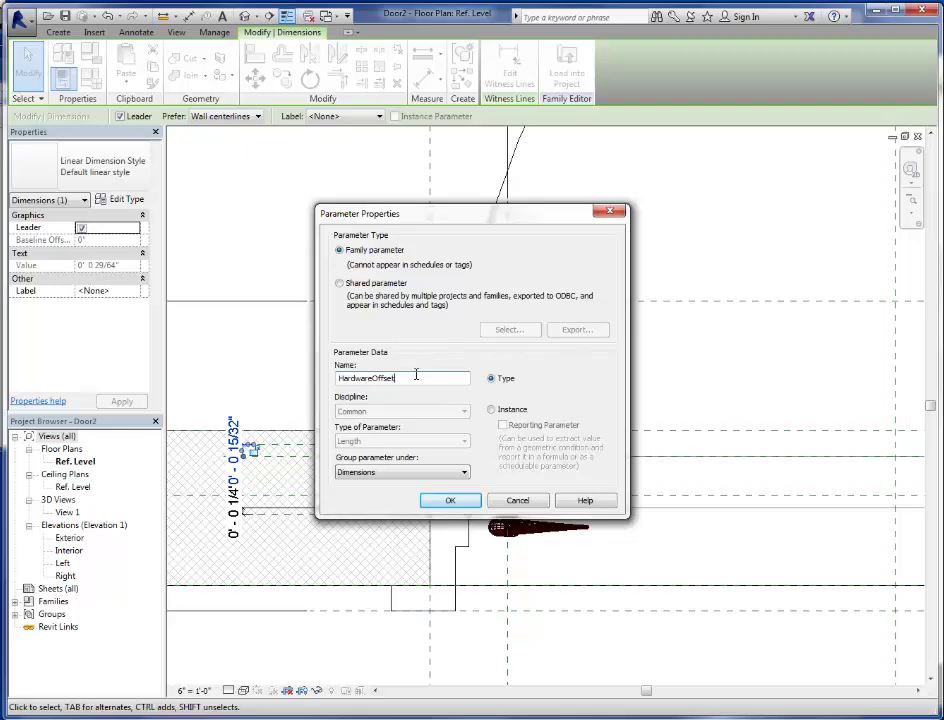
pyautogui.click(449, 499)
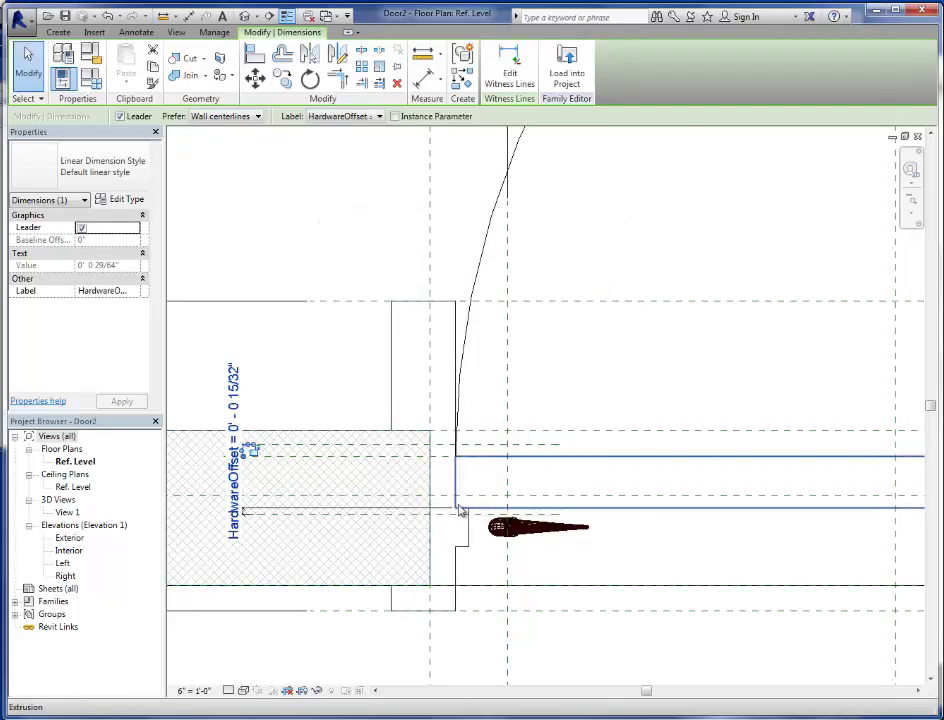
pyautogui.click(558, 556)
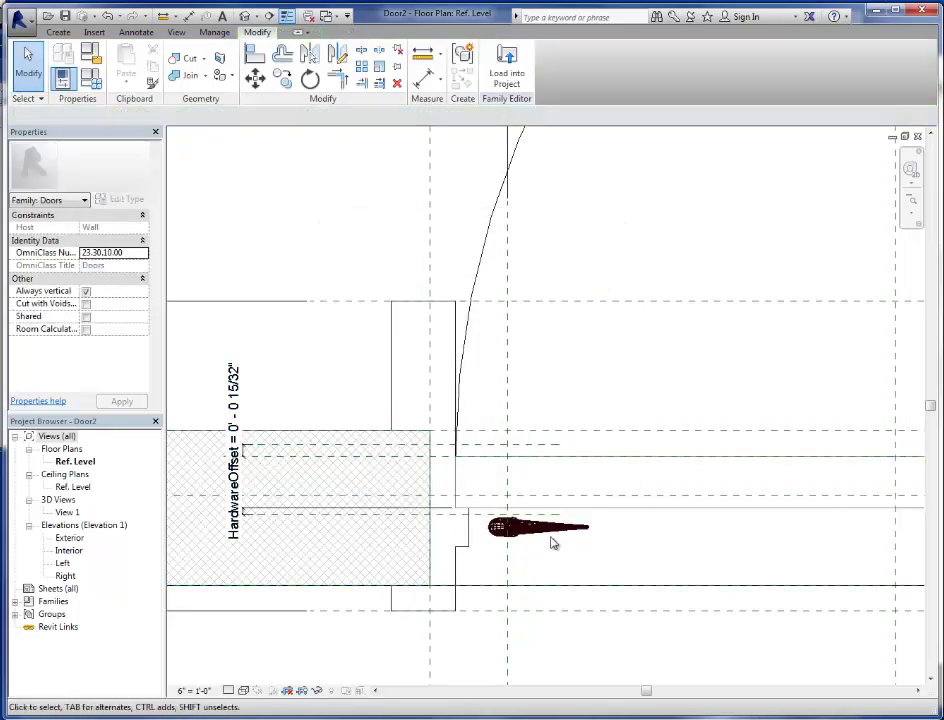
# Align the door handle's horizontal centreline to the interior-side horizontal reference plane and lock the alignment
pyautogui.click(552, 531)
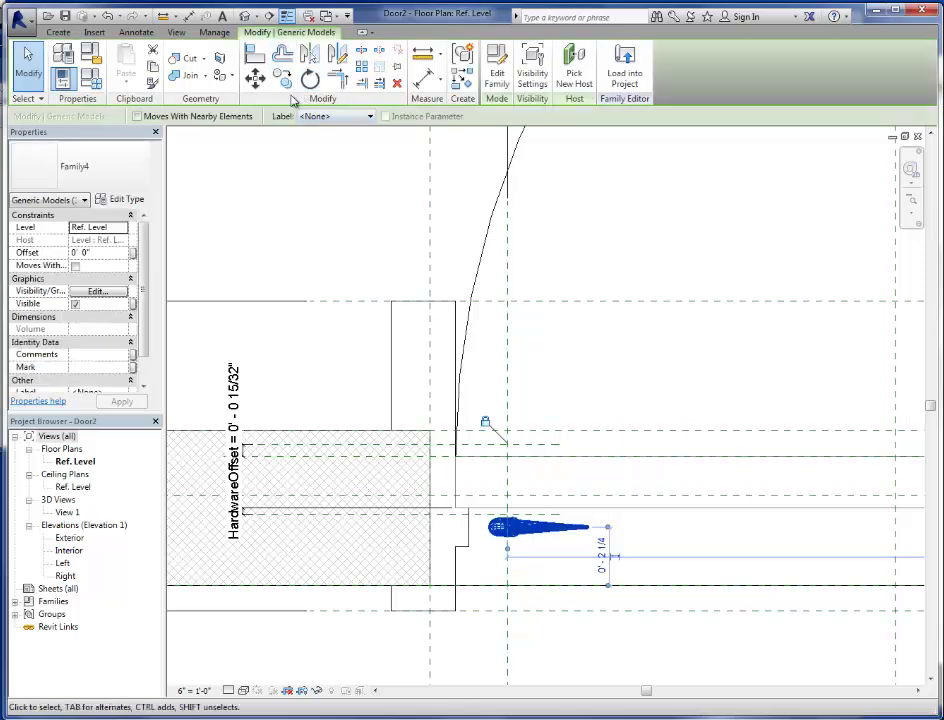
pyautogui.click(255, 55)
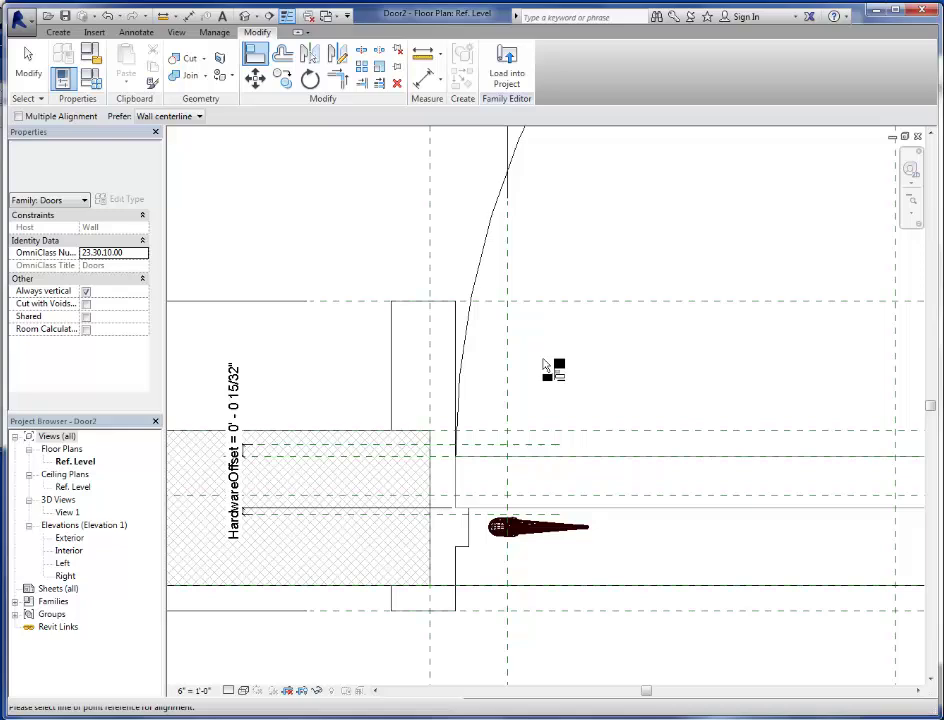
pyautogui.click(543, 532)
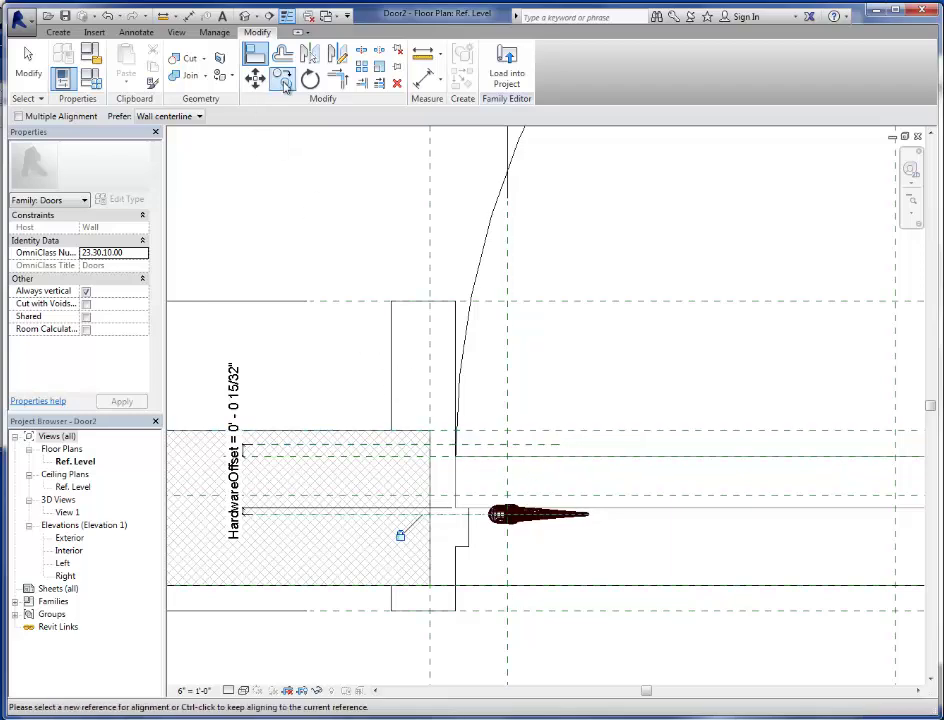
# Copy the door handle to the exterior side of the door panel, about 5" from the panel's interior face
pyautogui.click(548, 527)
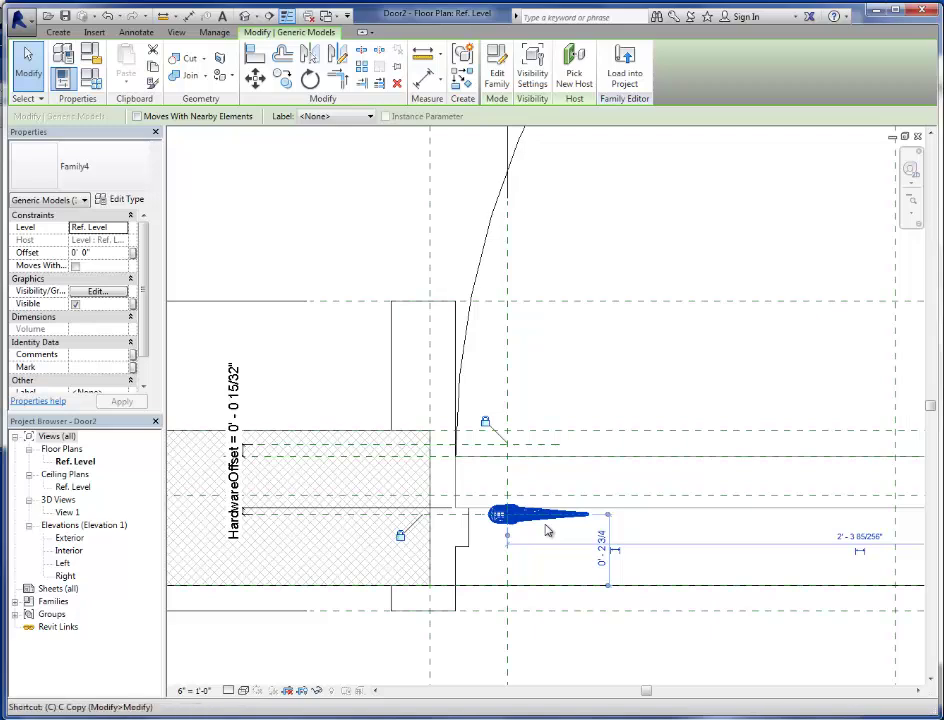
pyautogui.press('c')
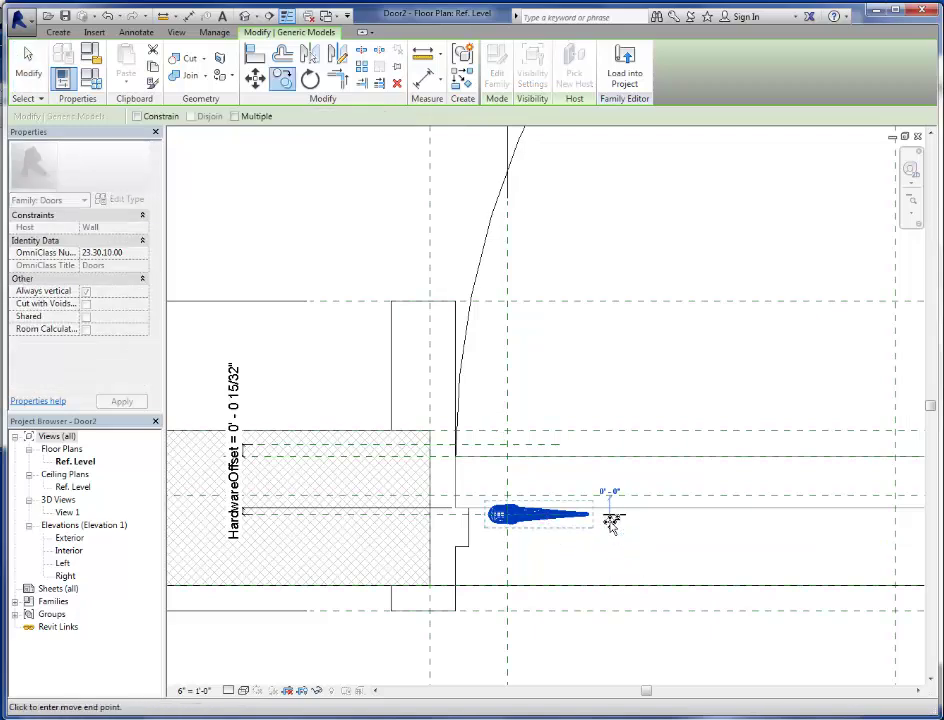
pyautogui.click(665, 381)
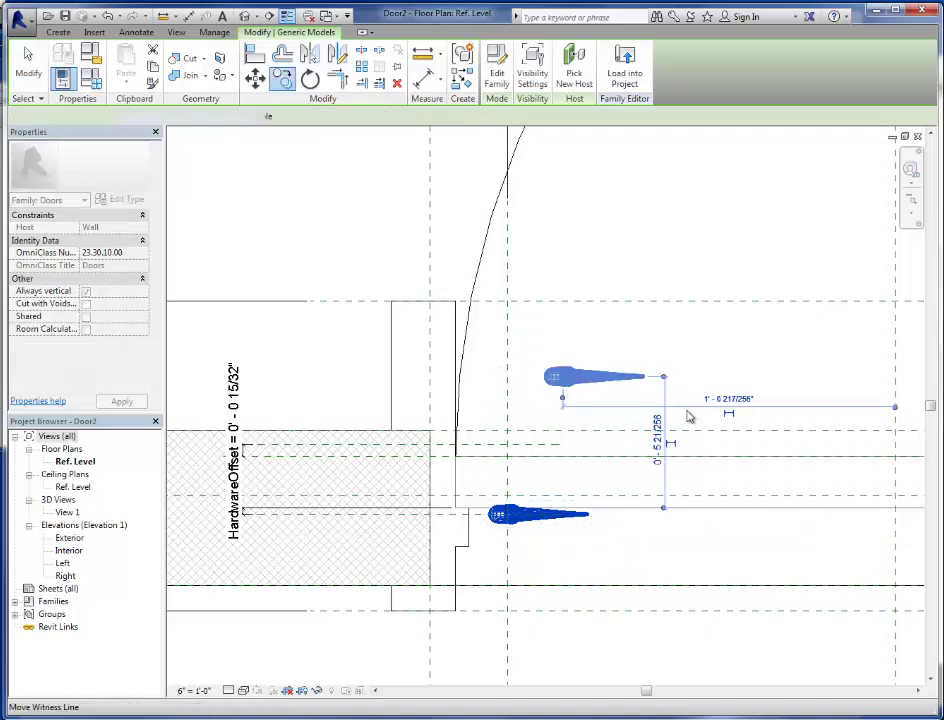
pyautogui.click(306, 354)
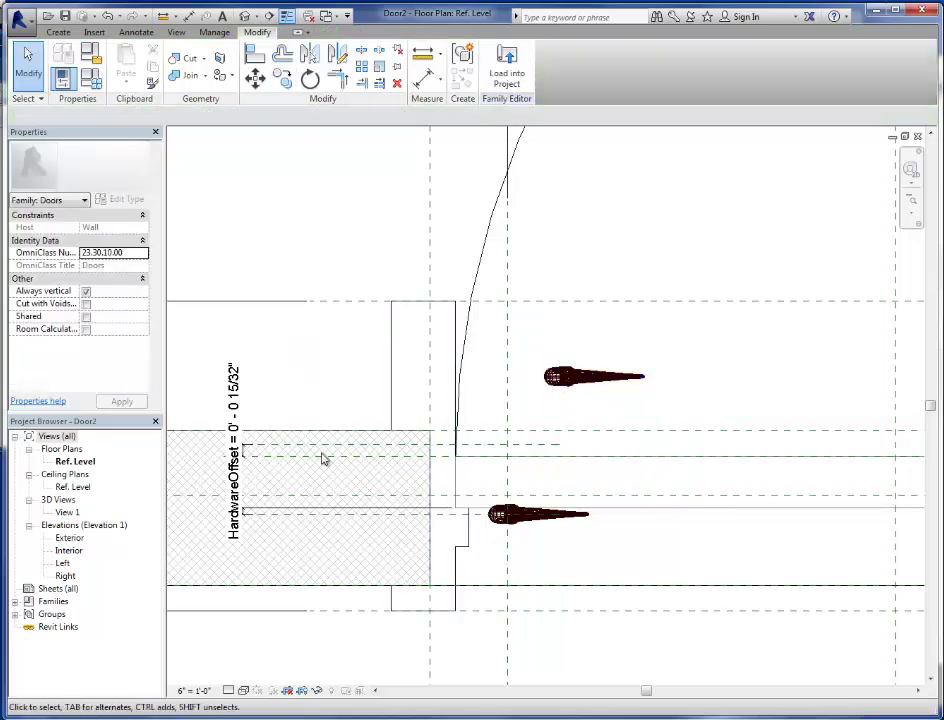
# Set the HardwareOffset parameter to 2" in the family types and apply it to the door
pyautogui.click(90, 79)
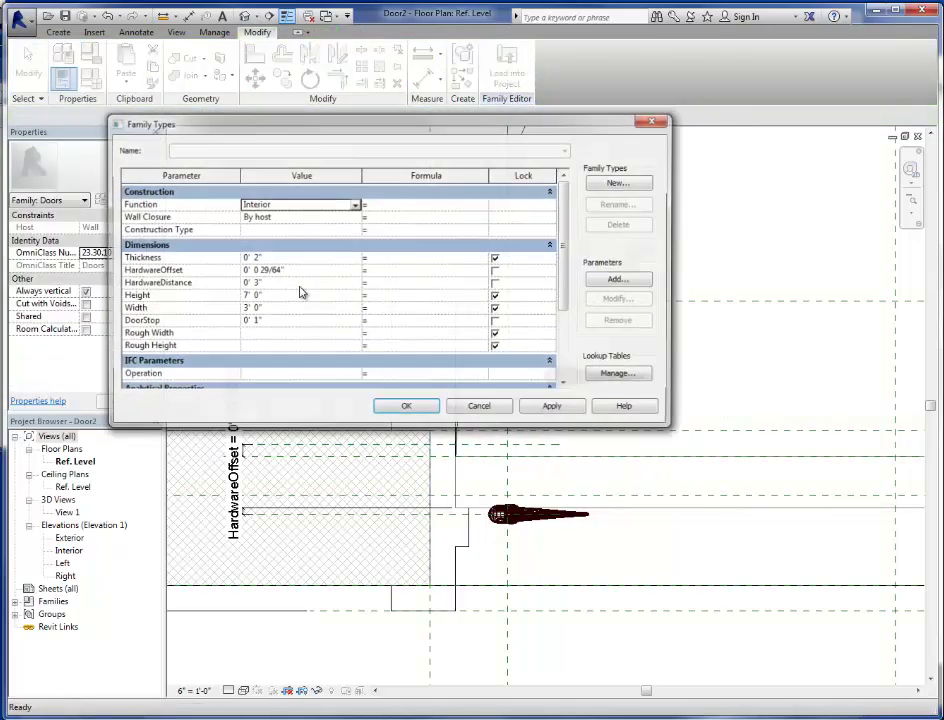
pyautogui.click(292, 270)
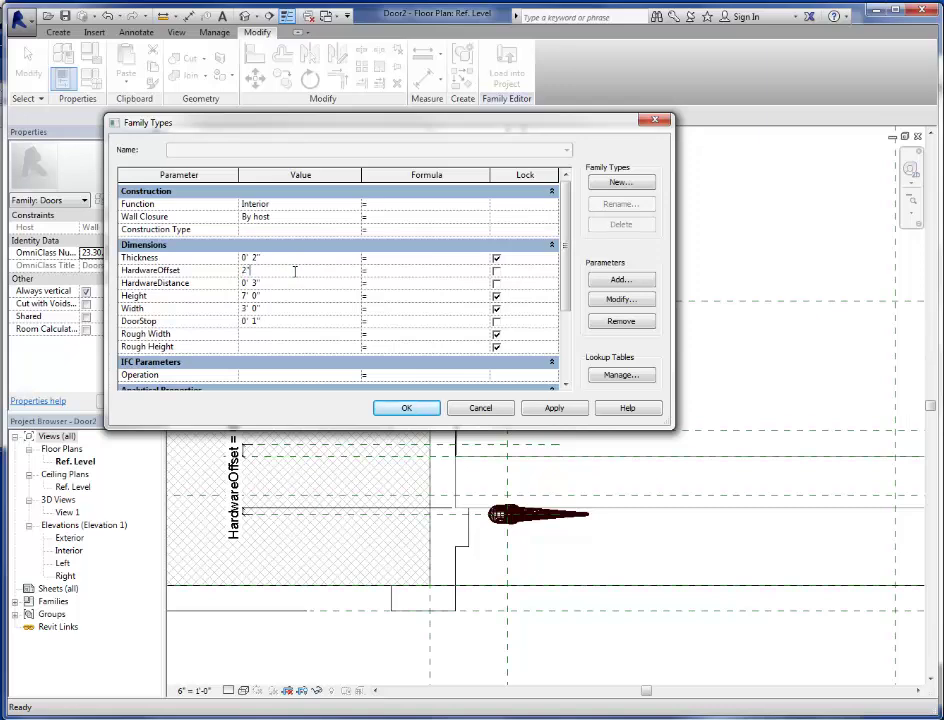
pyautogui.click(569, 410)
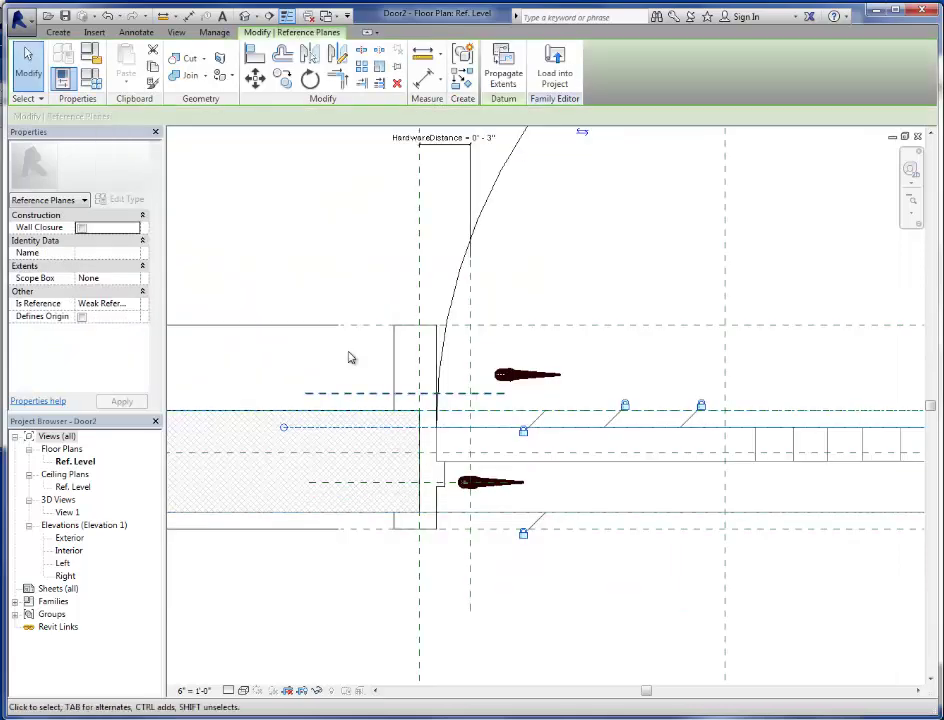
pyautogui.click(345, 368)
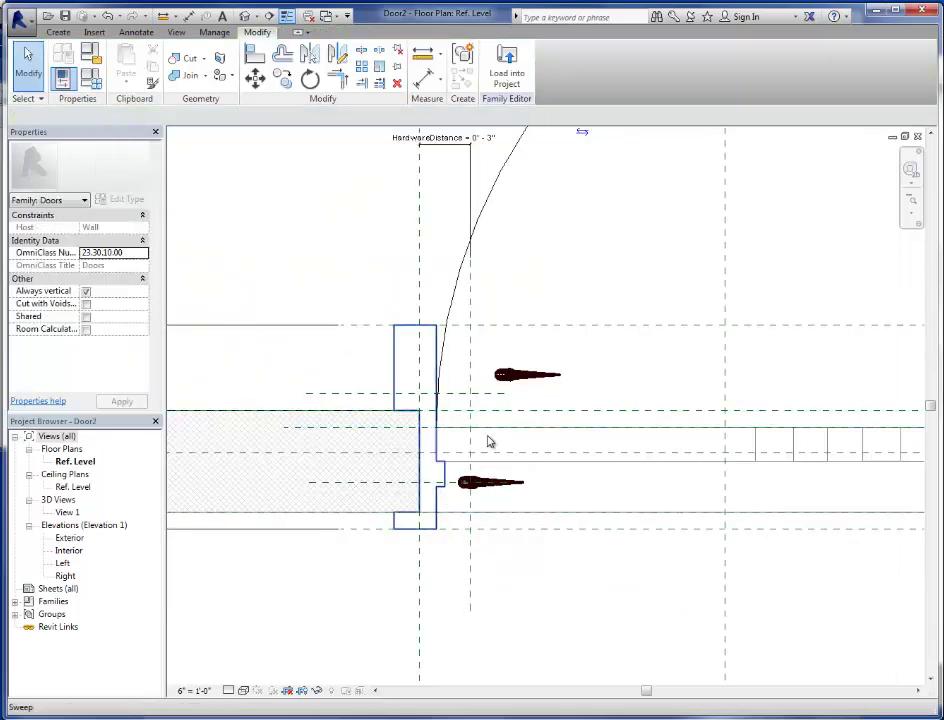
# Align the centre of the copied handle's round end to the HardwareDistance vertical reference plane and lock the alignment
pyautogui.click(524, 379)
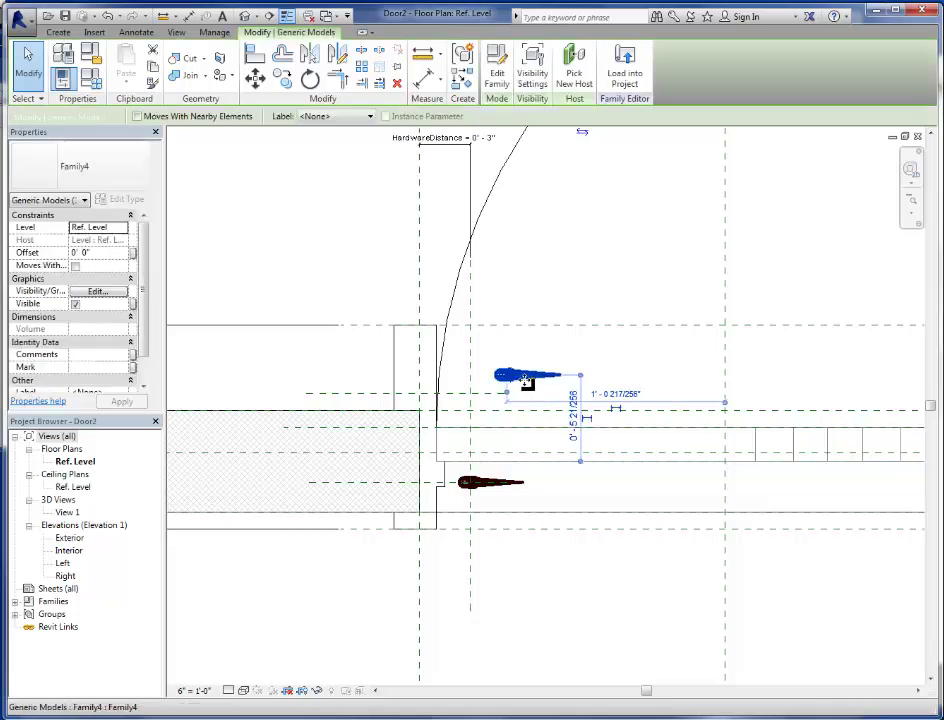
pyautogui.click(567, 302)
pyautogui.press('a')
pyautogui.press('l')
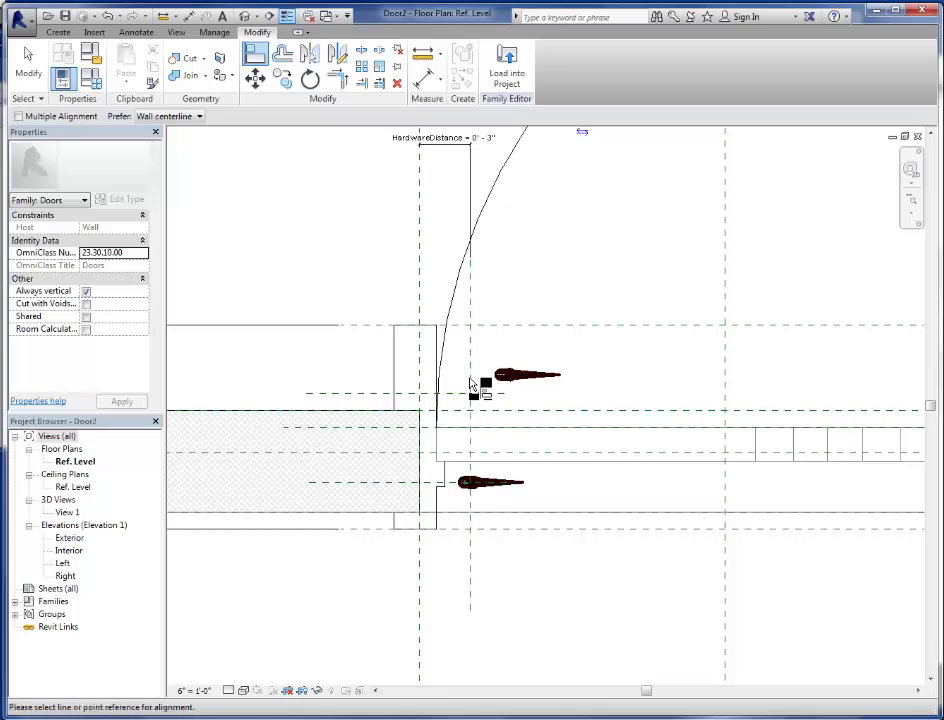
pyautogui.click(510, 381)
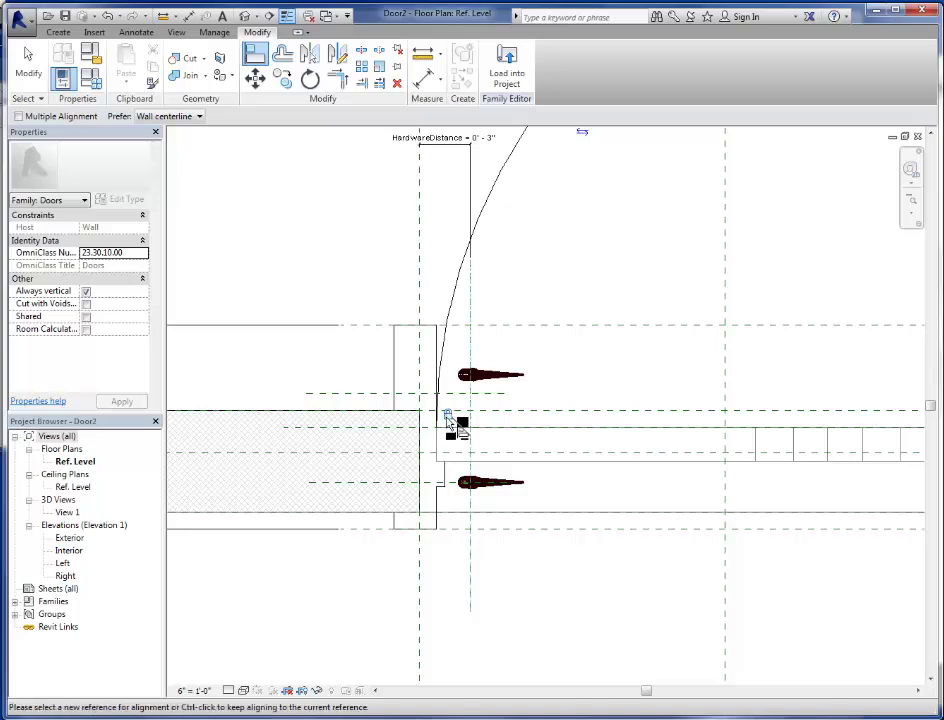
pyautogui.scroll(1, 475, 375)
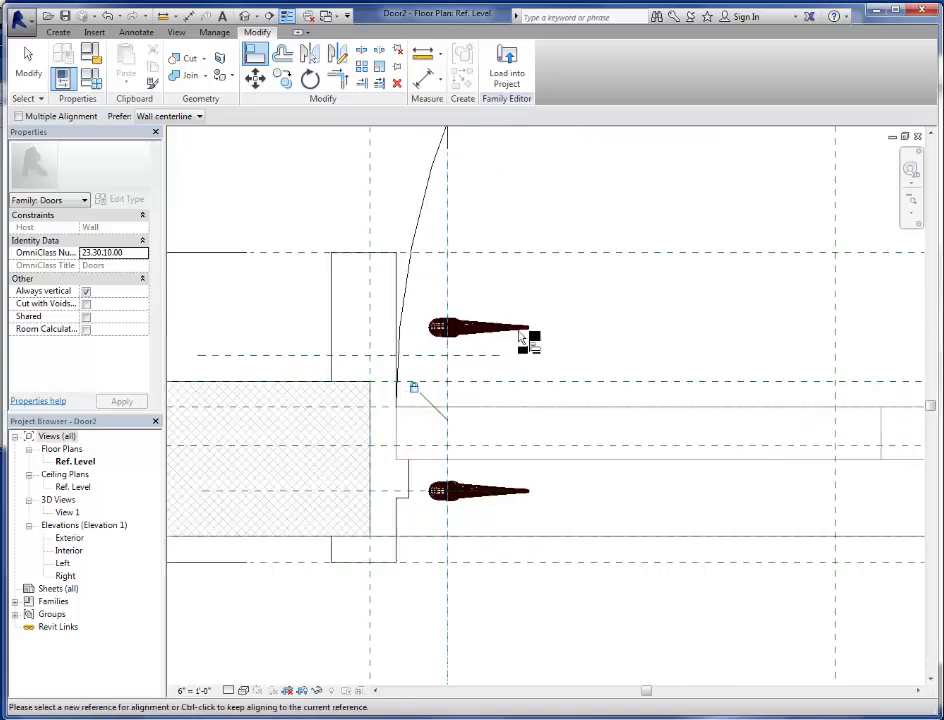
# Align the copied handle's horizontal centreline to the exterior-side horizontal reference plane and lock the alignment
pyautogui.click(472, 357)
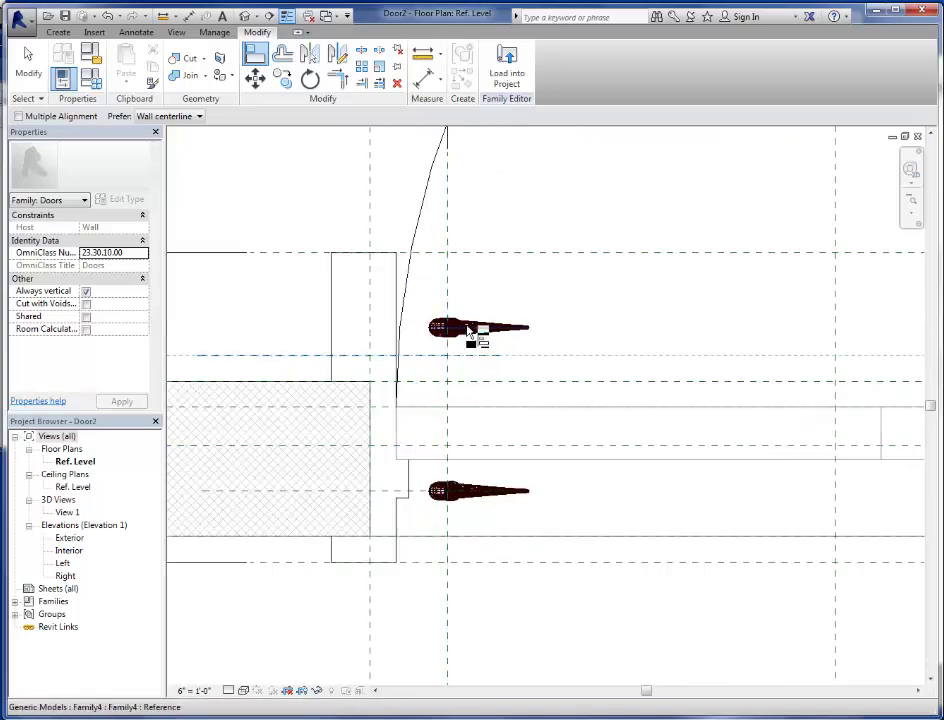
pyautogui.click(470, 328)
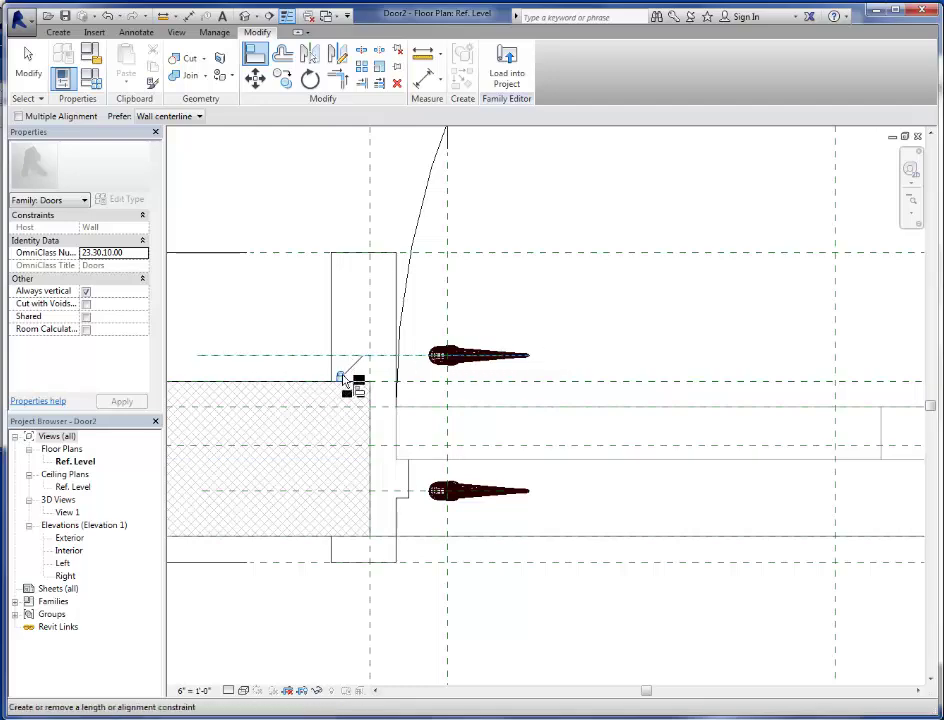
pyautogui.scroll(-3, 521, 398)
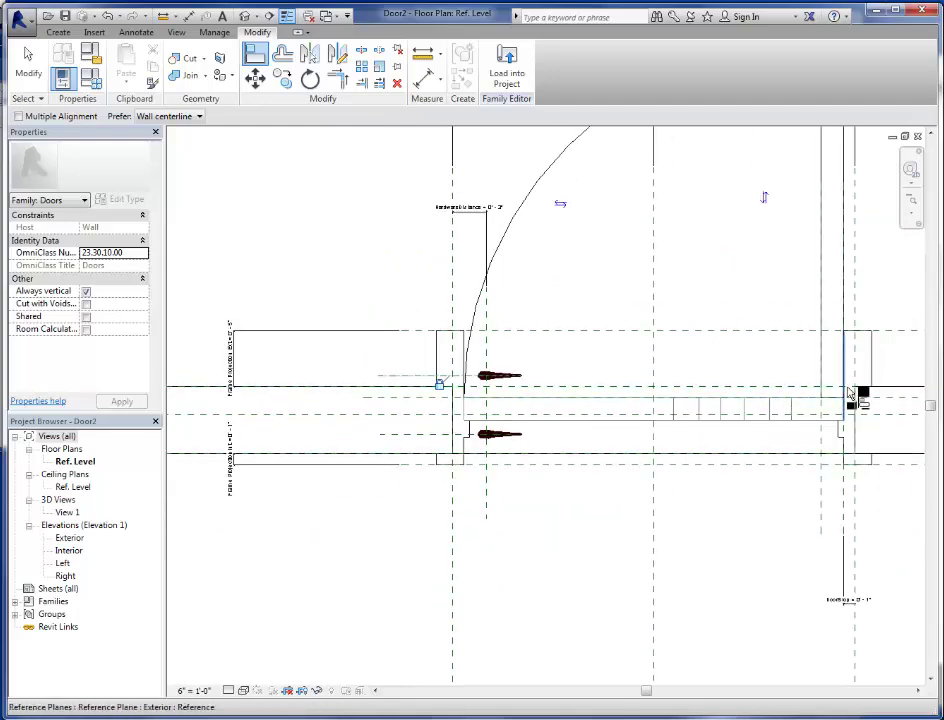
pyautogui.click(848, 392)
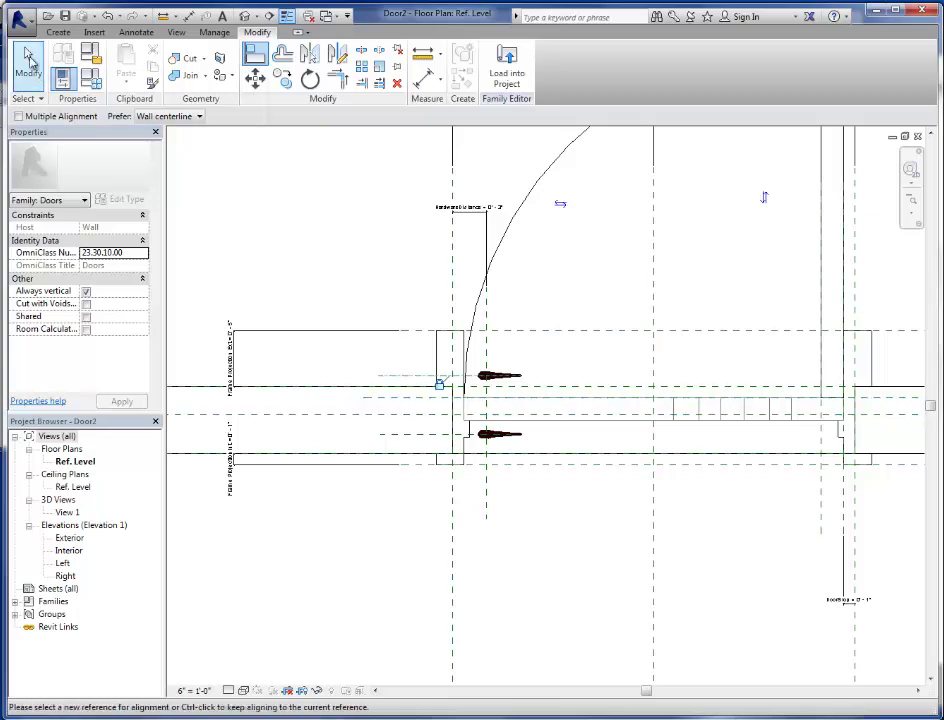
pyautogui.click(28, 60)
pyautogui.scroll(2, 330, 345)
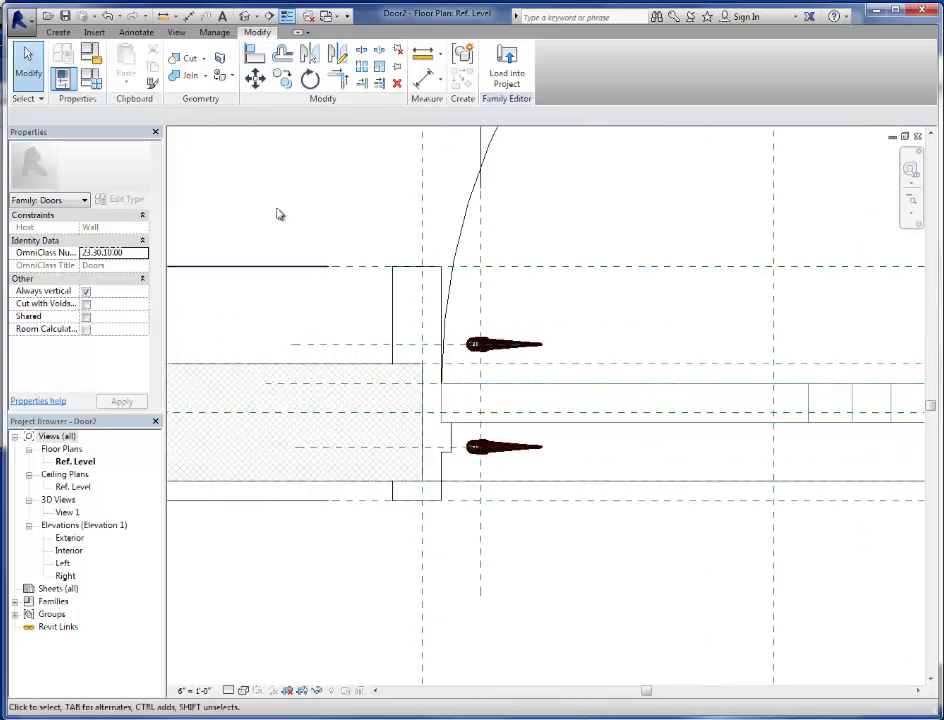
# Dimension from the Center (Front/Back) reference plane to the interior handle's horizontal reference plane, placing the dimension within the wall
pyautogui.click(425, 78)
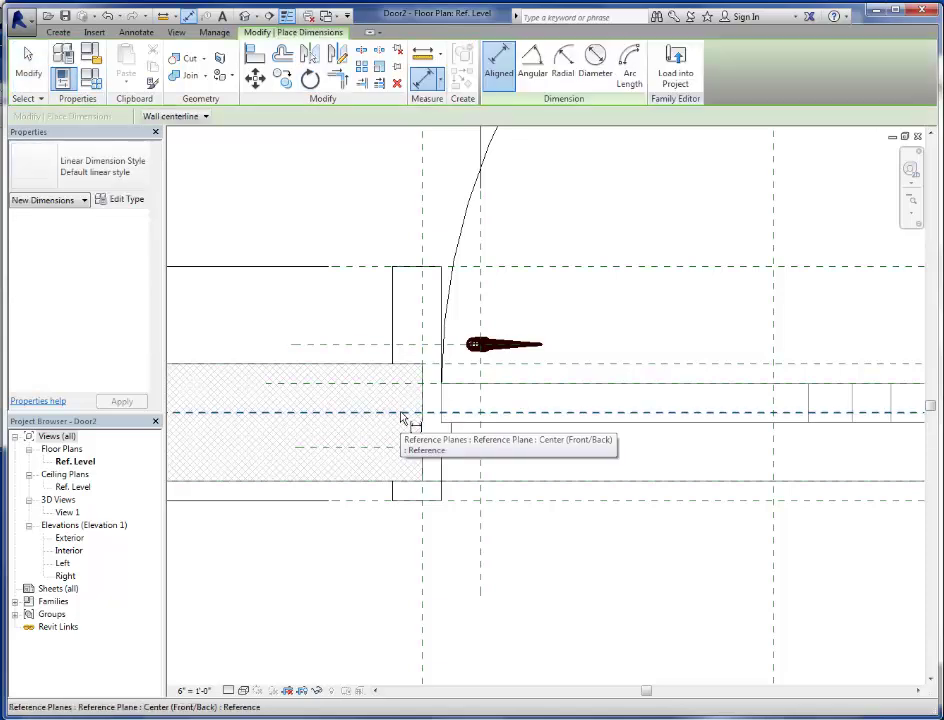
pyautogui.click(404, 418)
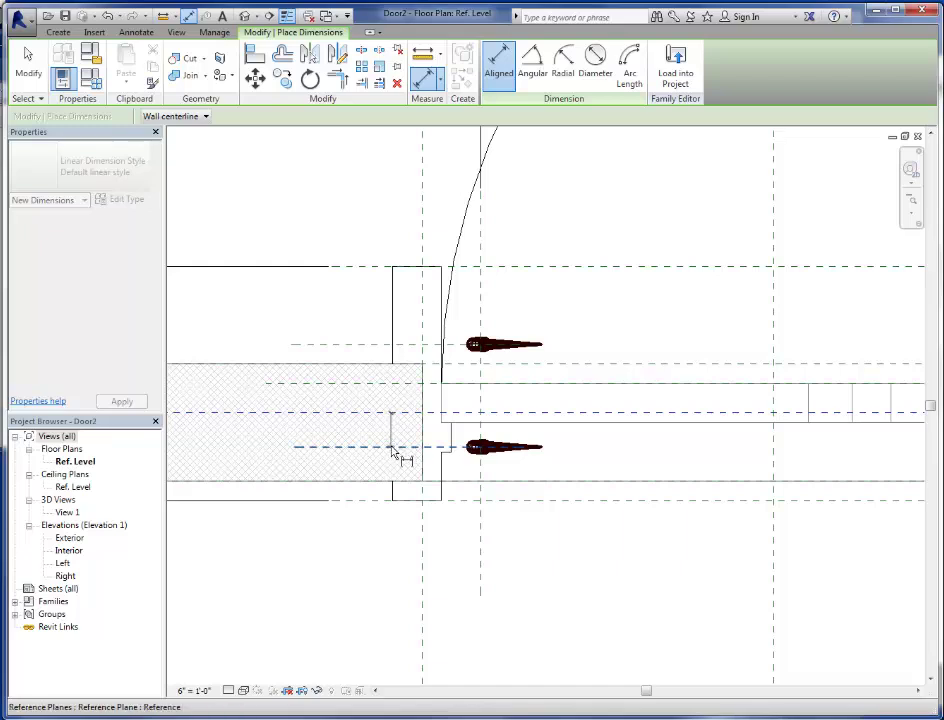
pyautogui.click(397, 447)
pyautogui.click(233, 456)
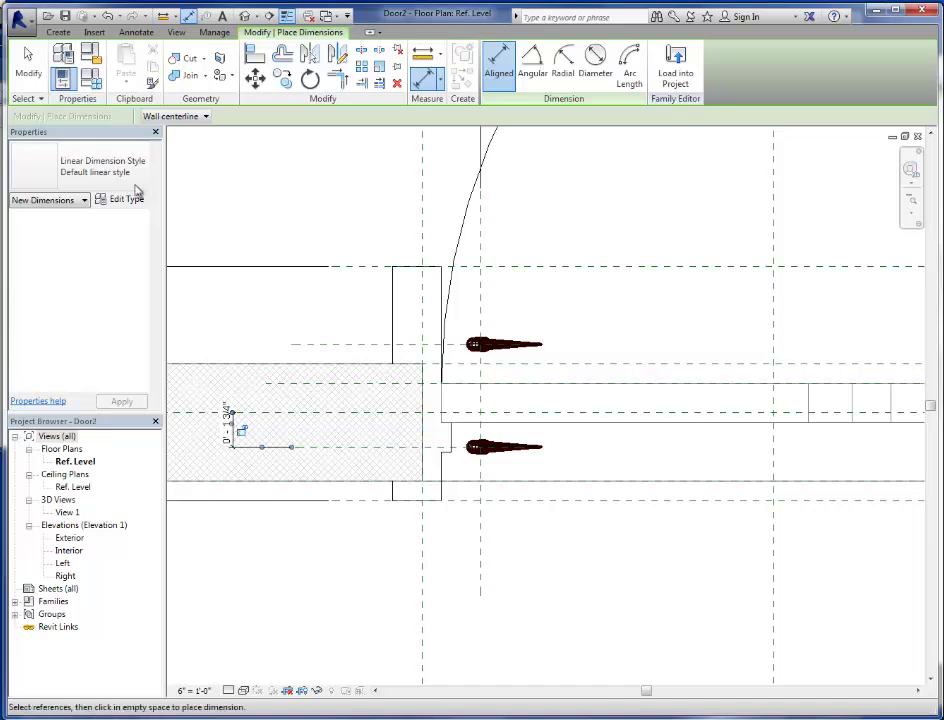
pyautogui.click(28, 62)
# Label the interior handle's new dimension with the existing HardwareOffset parameter
pyautogui.click(233, 427)
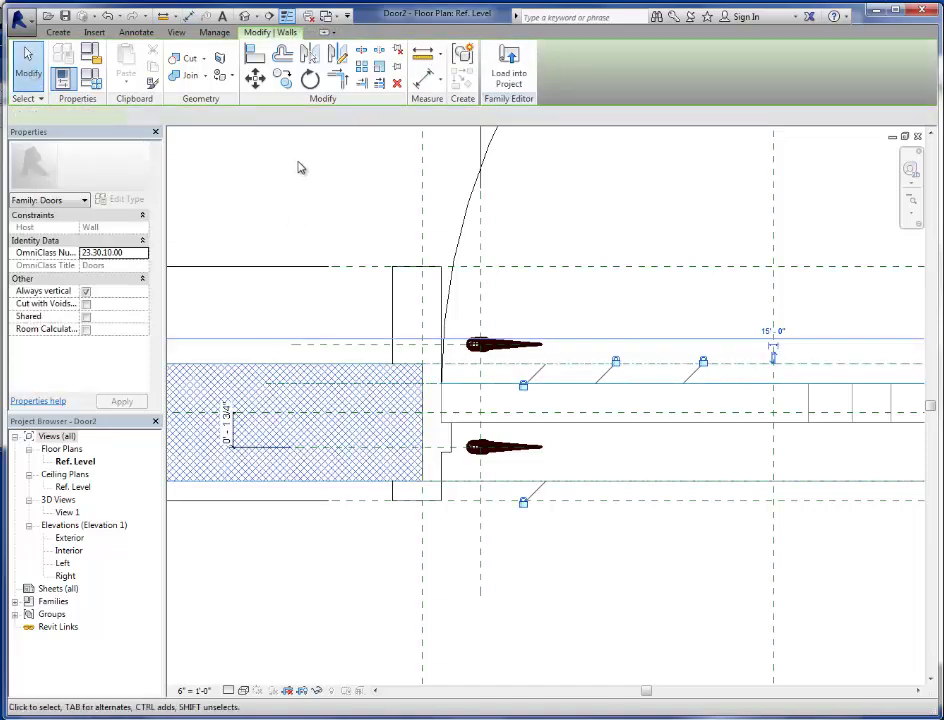
pyautogui.click(244, 485)
pyautogui.click(237, 438)
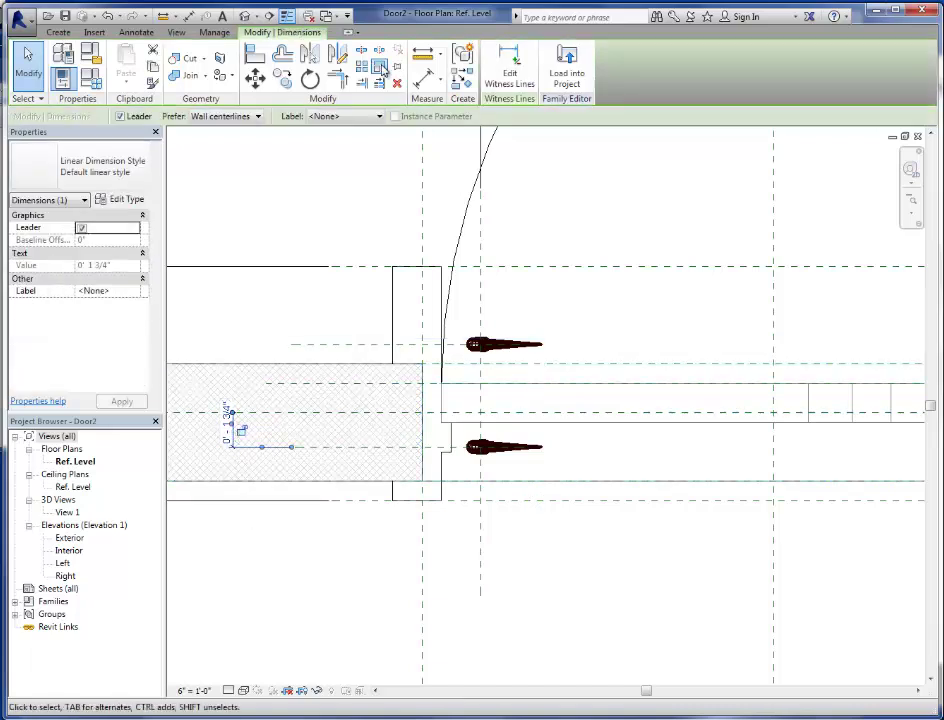
pyautogui.click(380, 117)
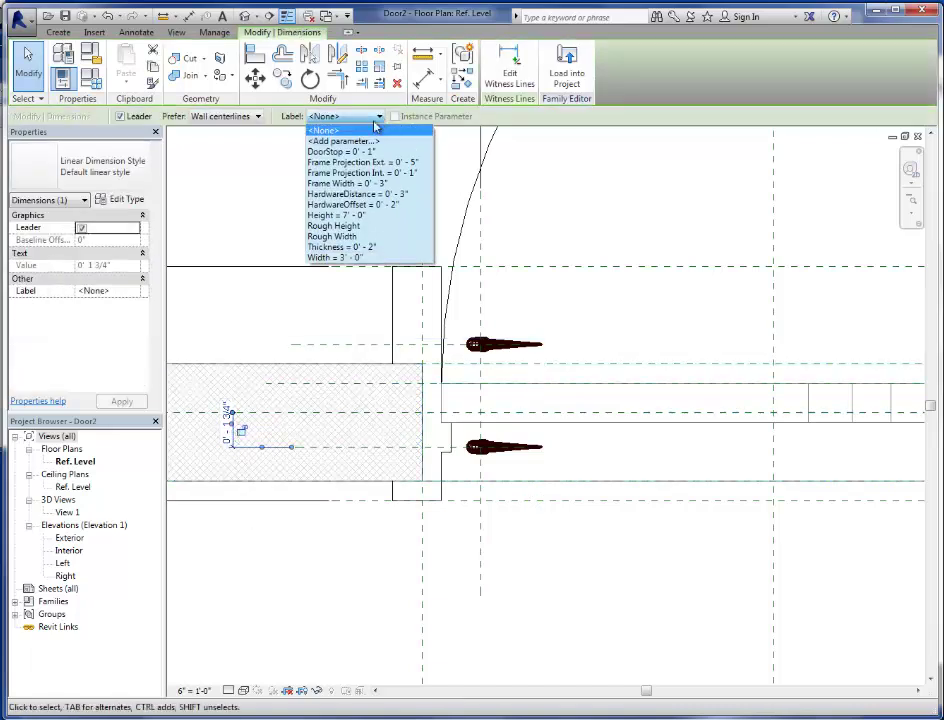
pyautogui.click(346, 205)
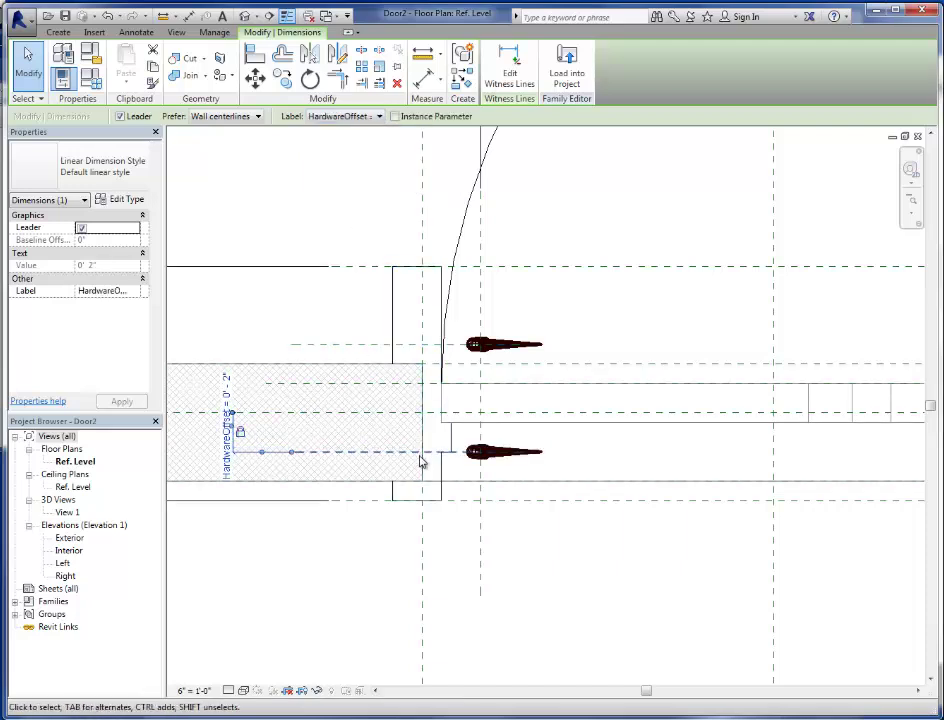
pyautogui.click(335, 522)
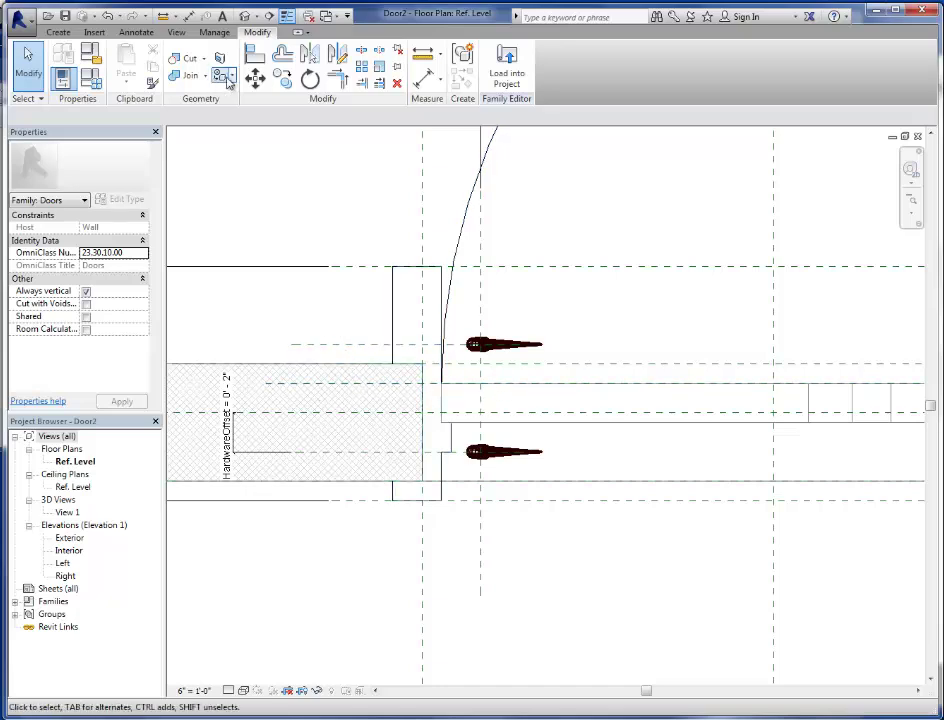
# Dimension from the exterior handle's horizontal reference plane to the reference plane at the door panel's exterior face
pyautogui.click(424, 79)
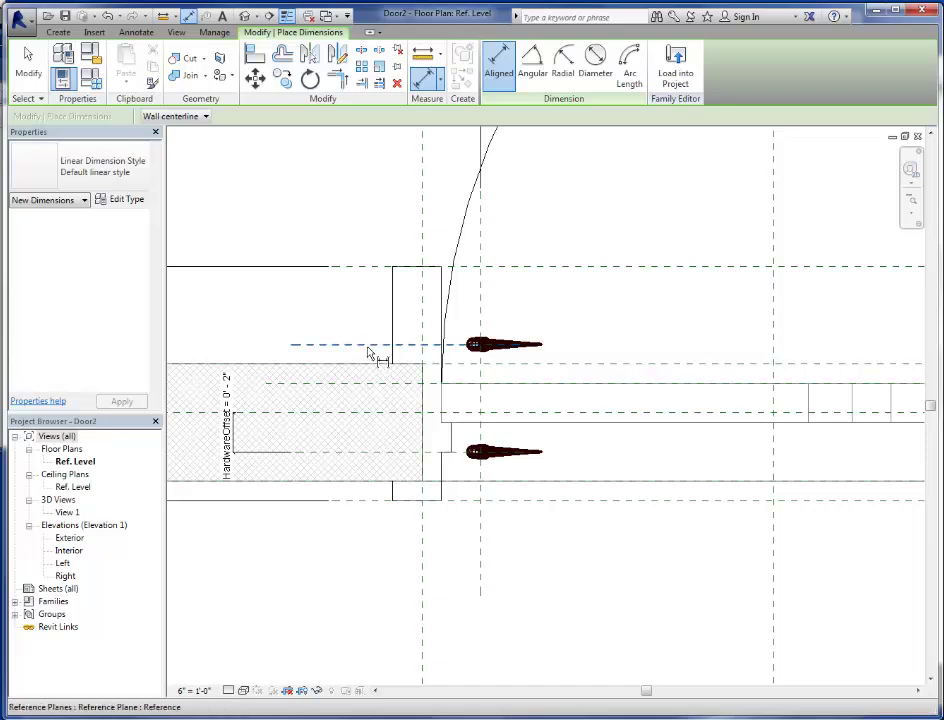
pyautogui.click(370, 346)
pyautogui.click(378, 383)
pyautogui.click(250, 368)
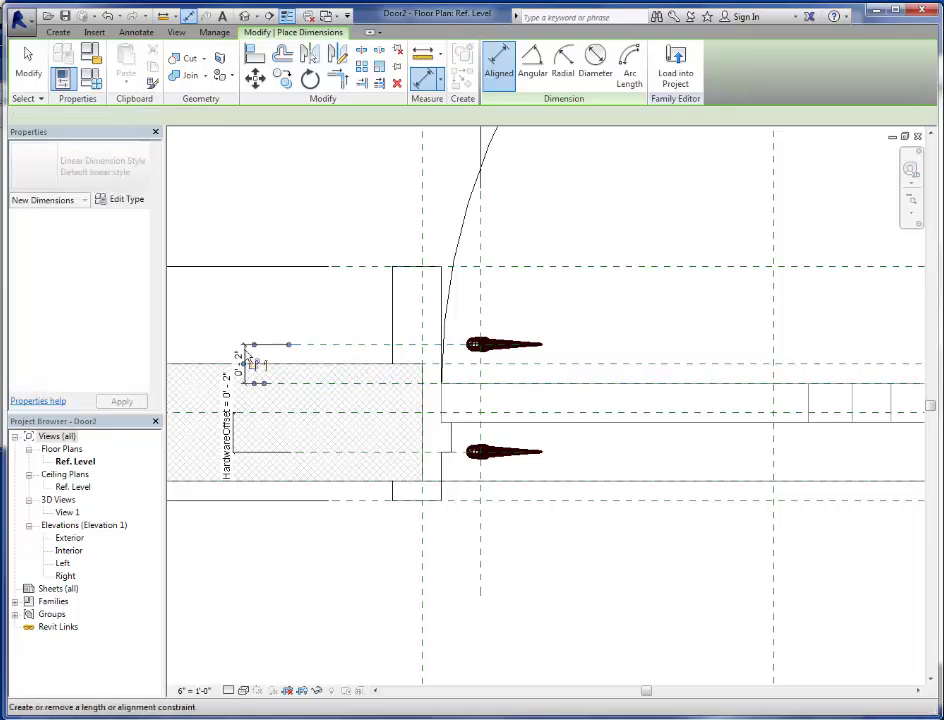
# Label the exterior handle's new dimension with the existing HardwareOffset parameter
pyautogui.press('Escape')
pyautogui.press('Escape')
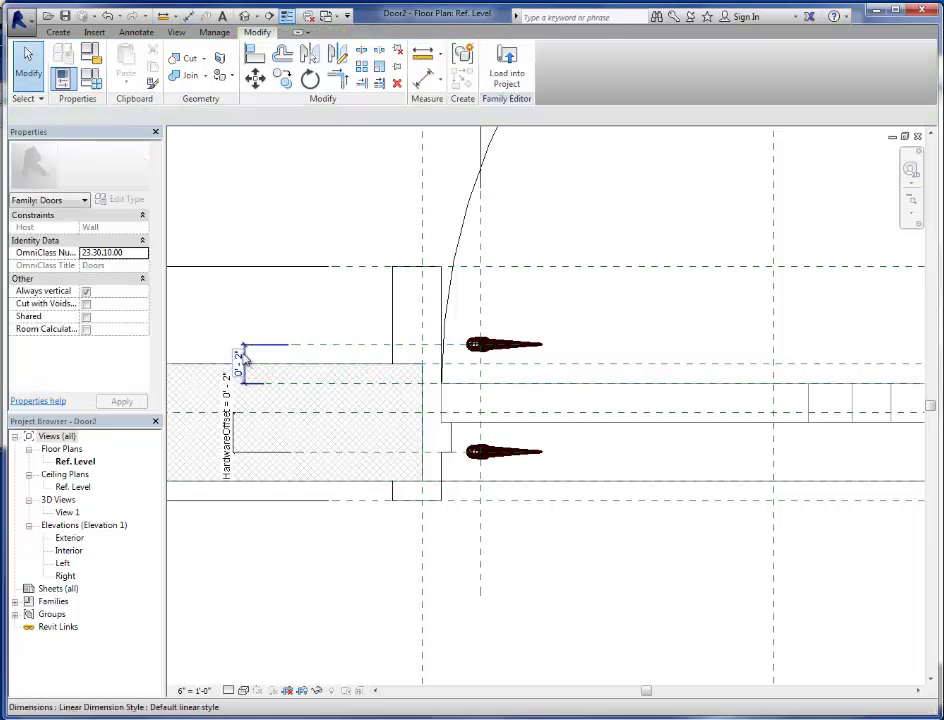
pyautogui.click(245, 360)
pyautogui.click(379, 116)
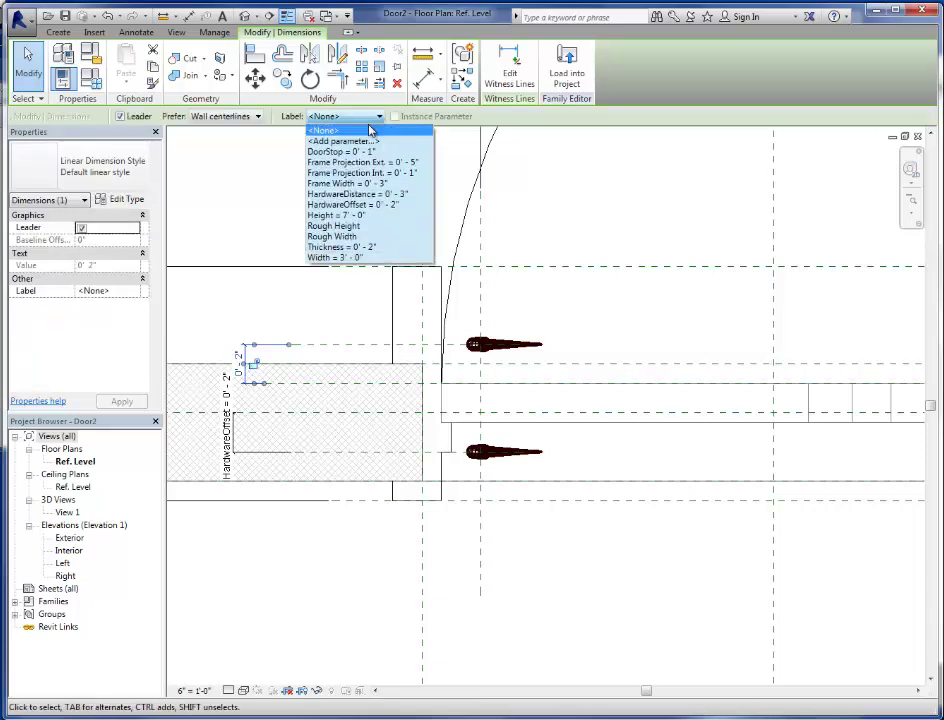
pyautogui.click(351, 205)
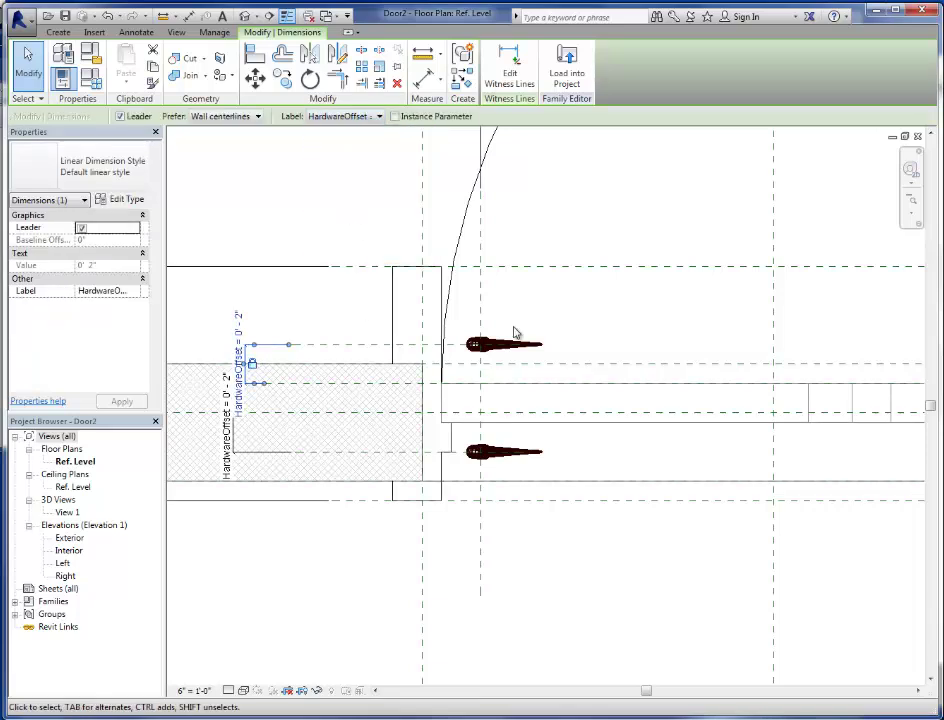
pyautogui.press('Escape')
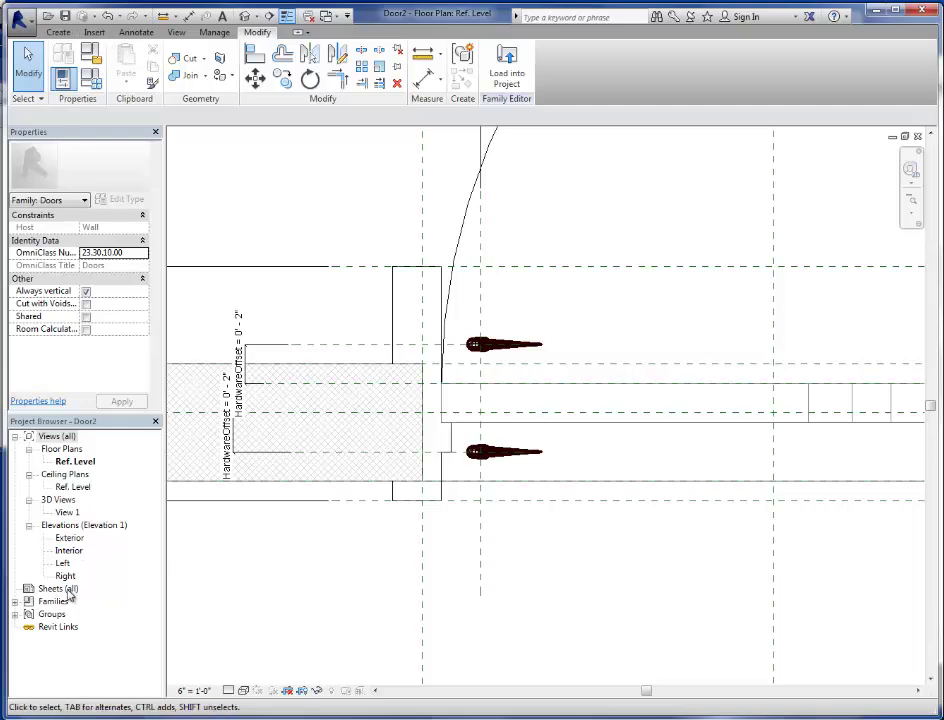
# Check the handle's vertical position in 3D View 1 and in the Exterior elevation
pyautogui.doubleClick(67, 512)
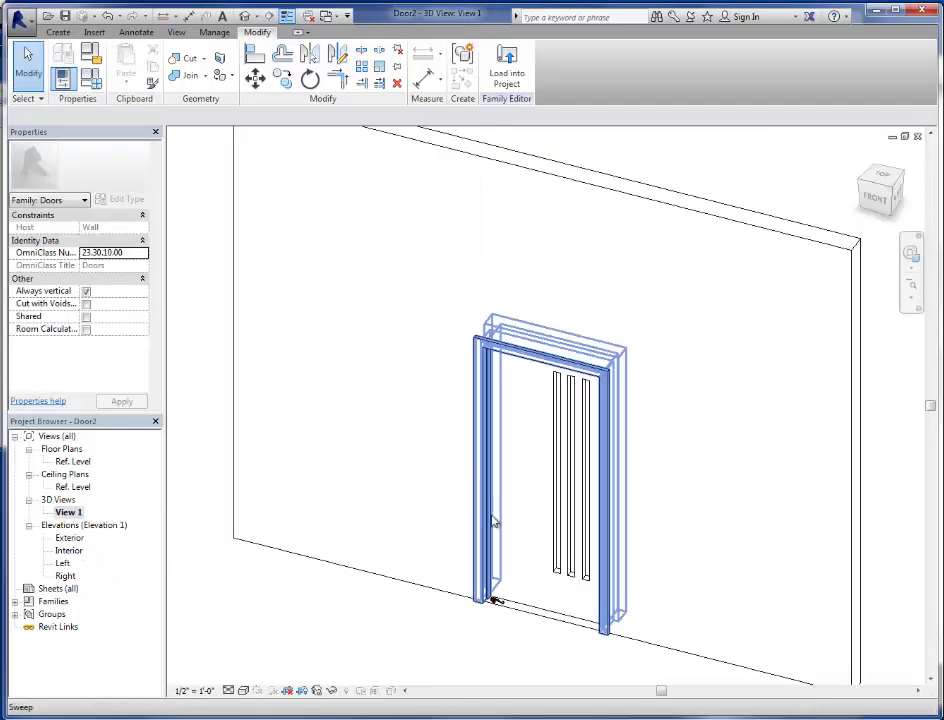
pyautogui.scroll(2, 500, 598)
pyautogui.click(503, 600)
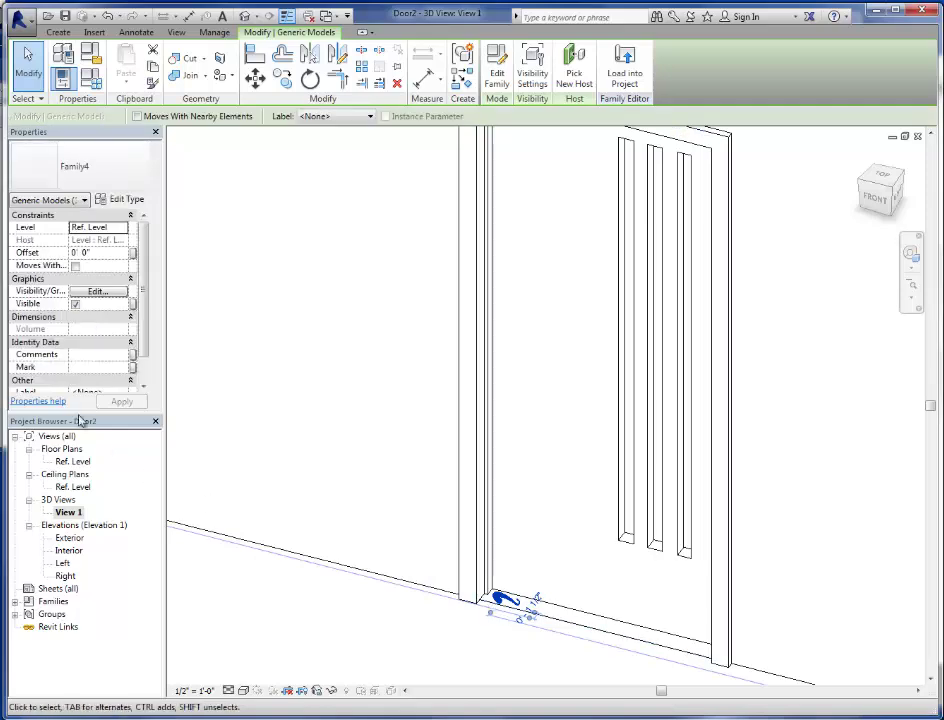
pyautogui.doubleClick(57, 539)
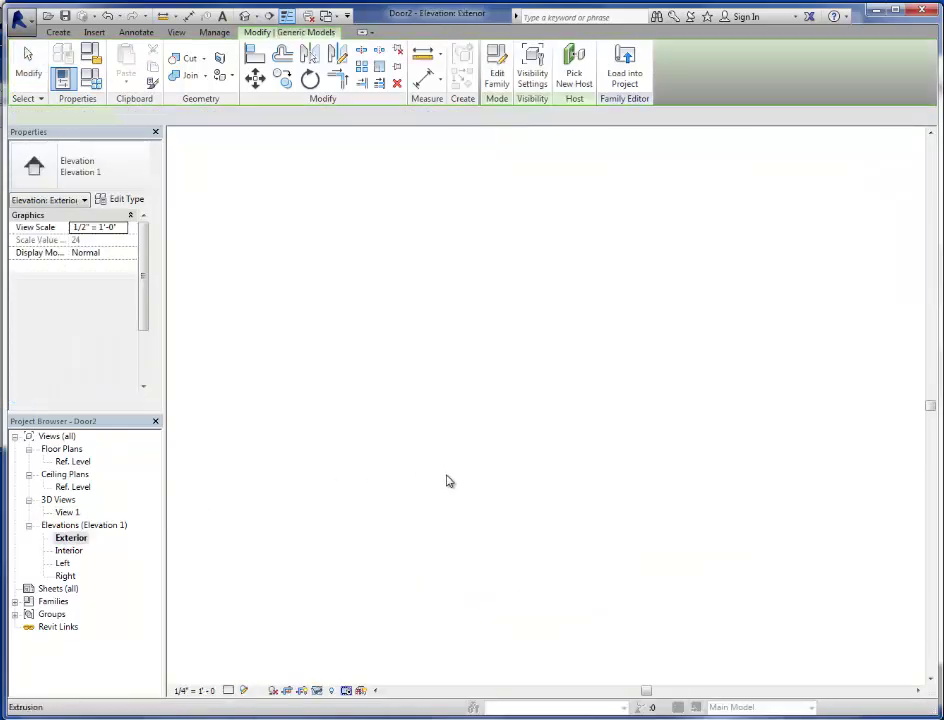
pyautogui.scroll(6, 579, 611)
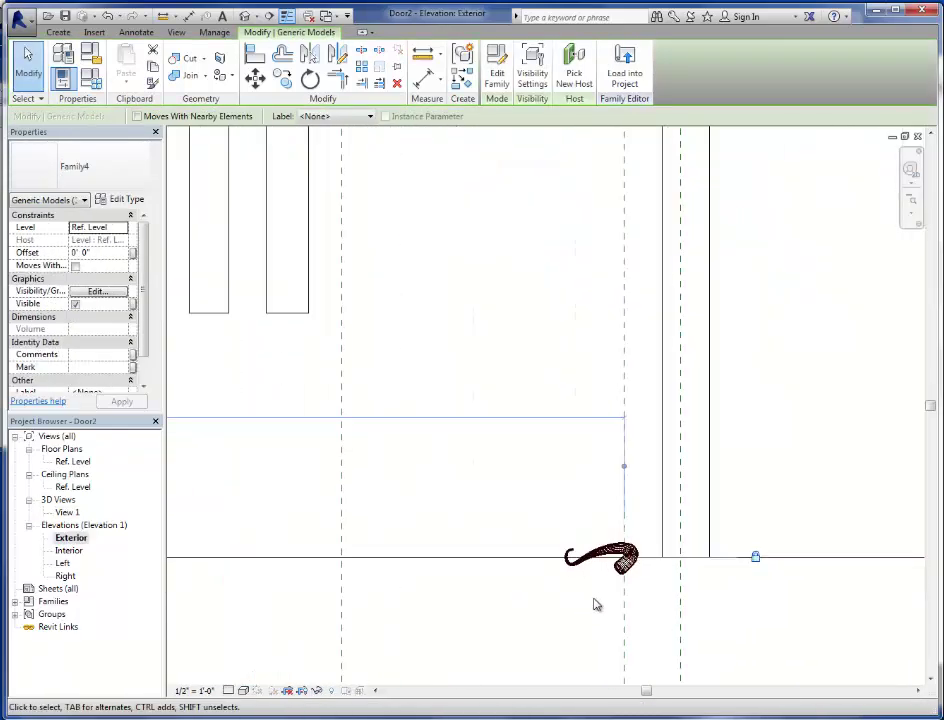
pyautogui.click(596, 613)
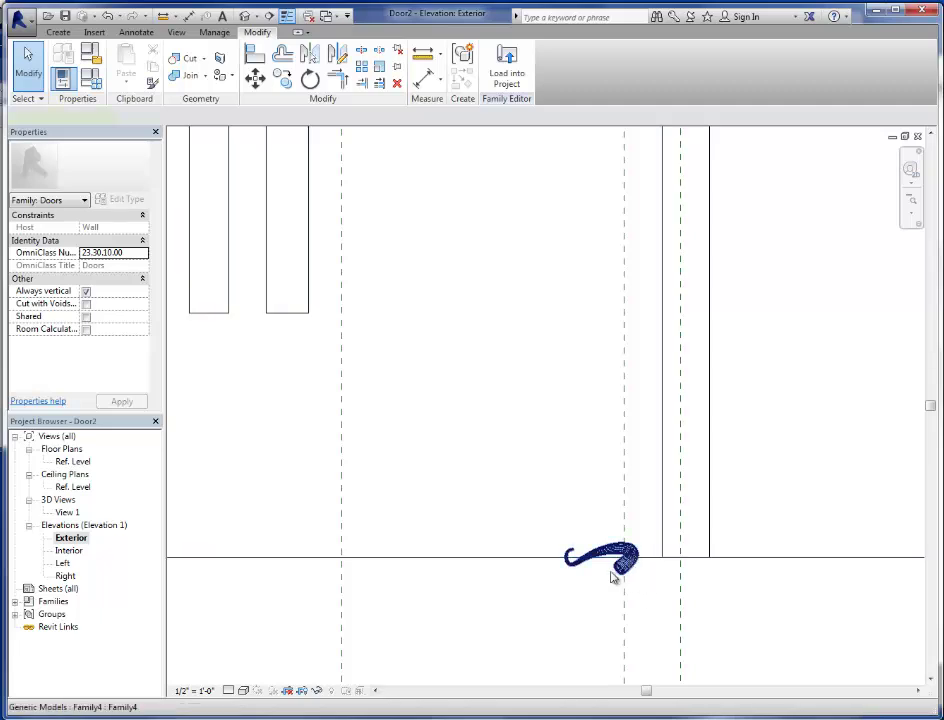
# Move both handles vertically up 3'-3" from the Ref. Level in the Exterior elevation
pyautogui.click(614, 578)
pyautogui.scroll(-3, 500, 595)
pyautogui.press('m')
pyautogui.press('v')
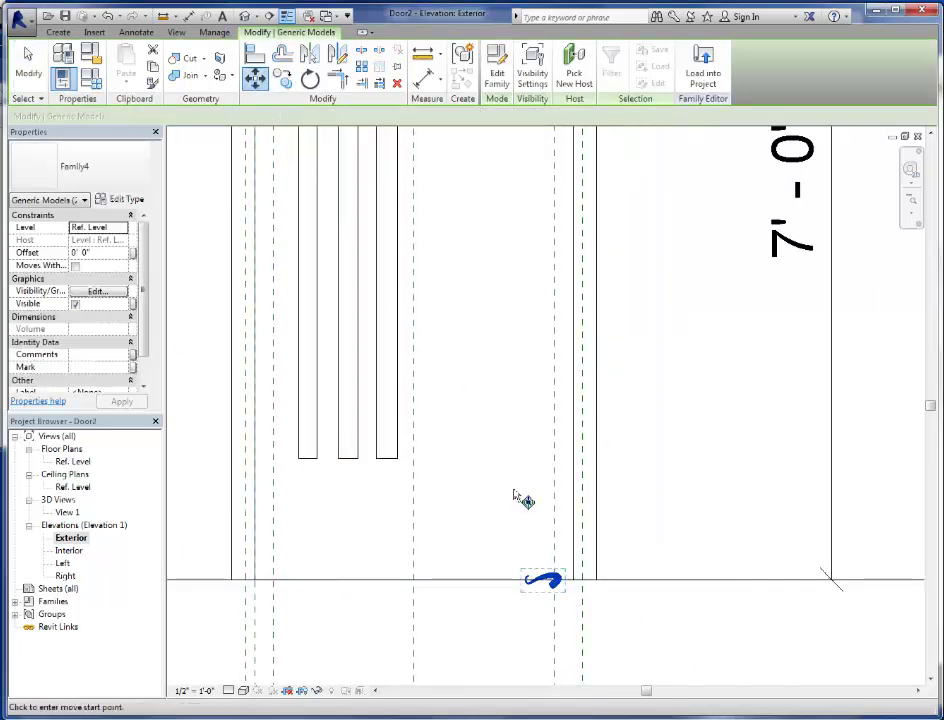
pyautogui.click(489, 516)
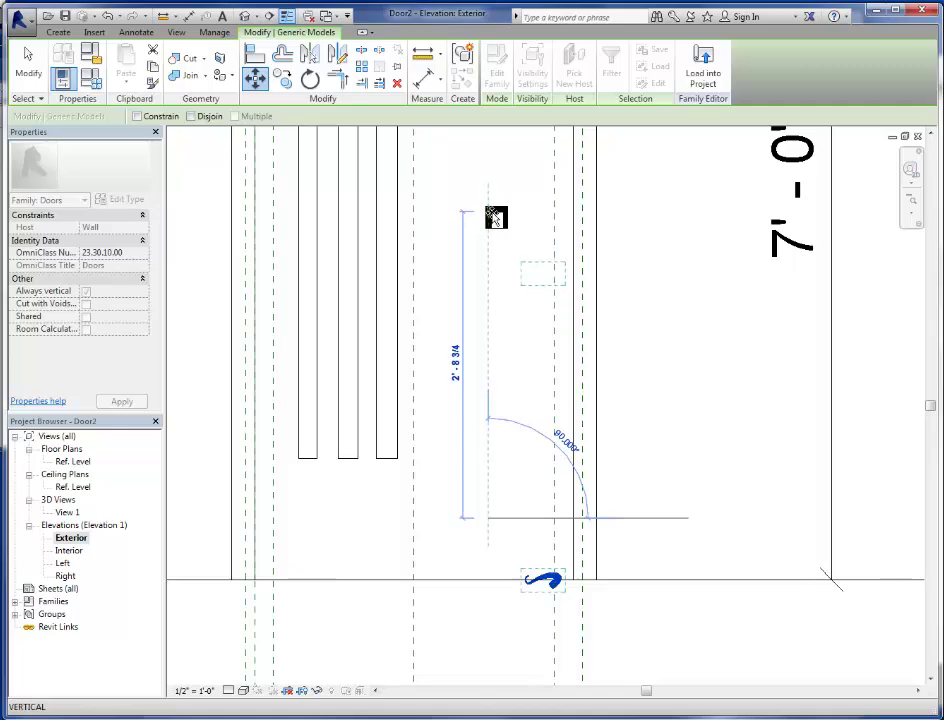
pyautogui.scroll(-2, 497, 217)
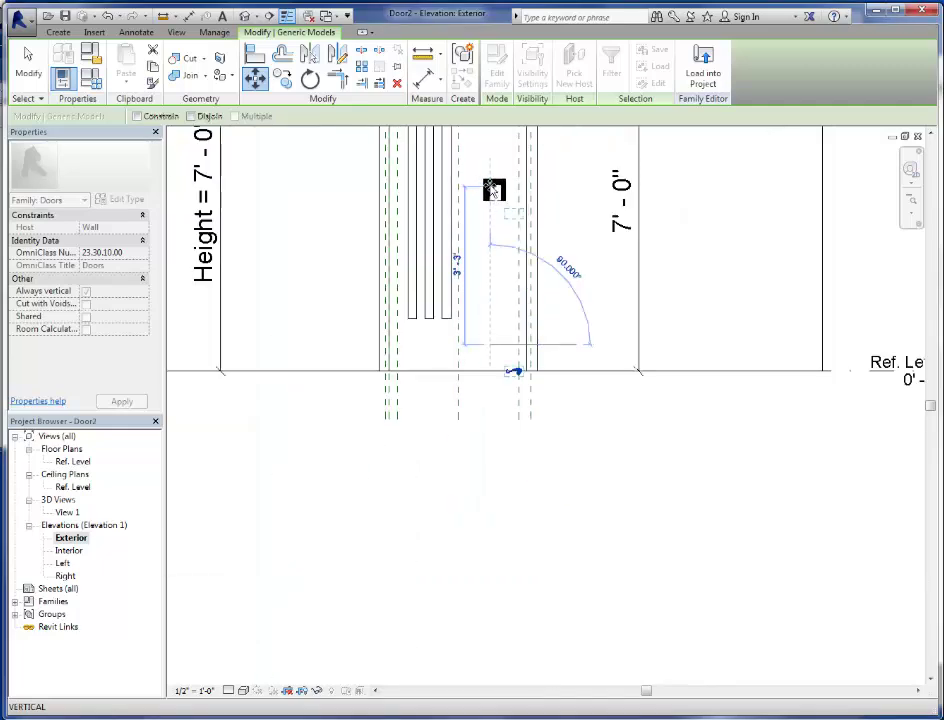
pyautogui.click(493, 190)
pyautogui.scroll(-3, 440, 527)
pyautogui.scroll(3, 464, 431)
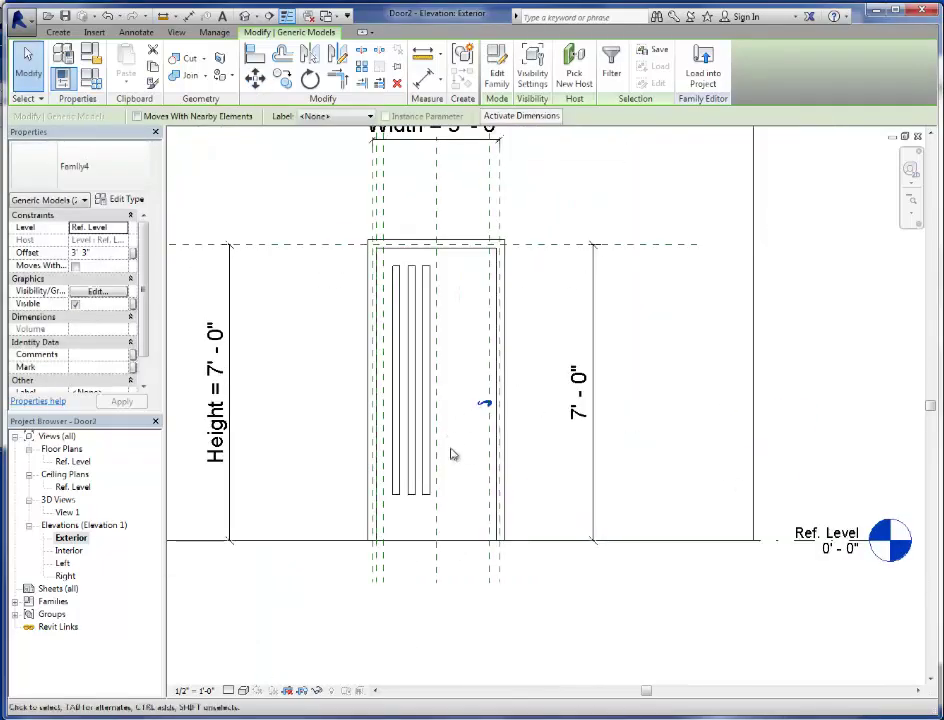
pyautogui.click(533, 470)
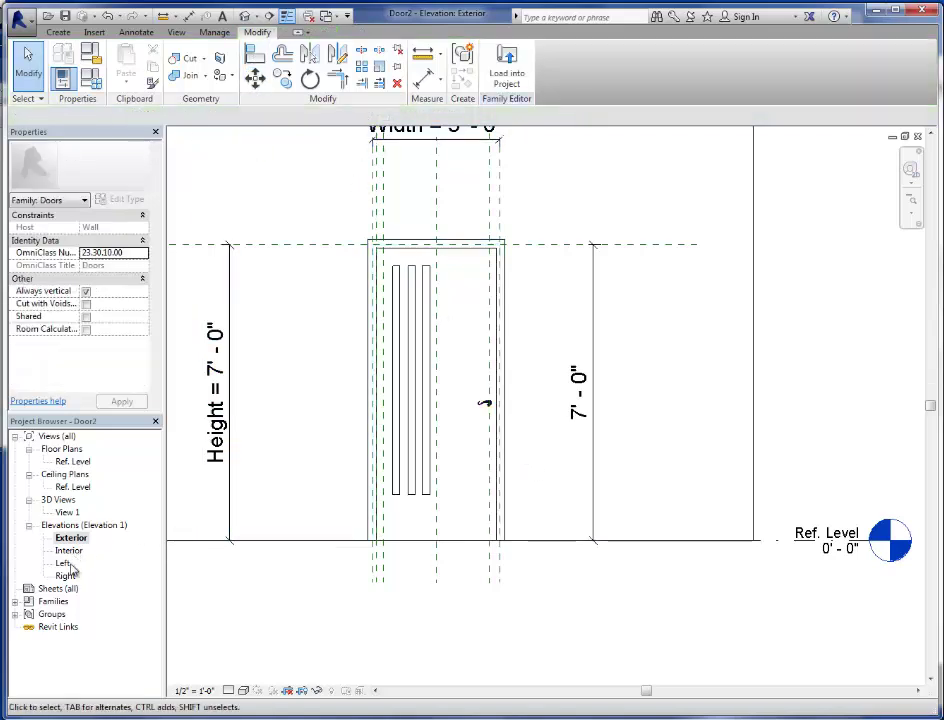
# Turn off Plan/RCP display for both handles from the Ref. Level floor plan, keeping Front/Back and Left/Right display
pyautogui.doubleClick(72, 461)
pyautogui.scroll(-2, 428, 456)
pyautogui.scroll(1, 428, 456)
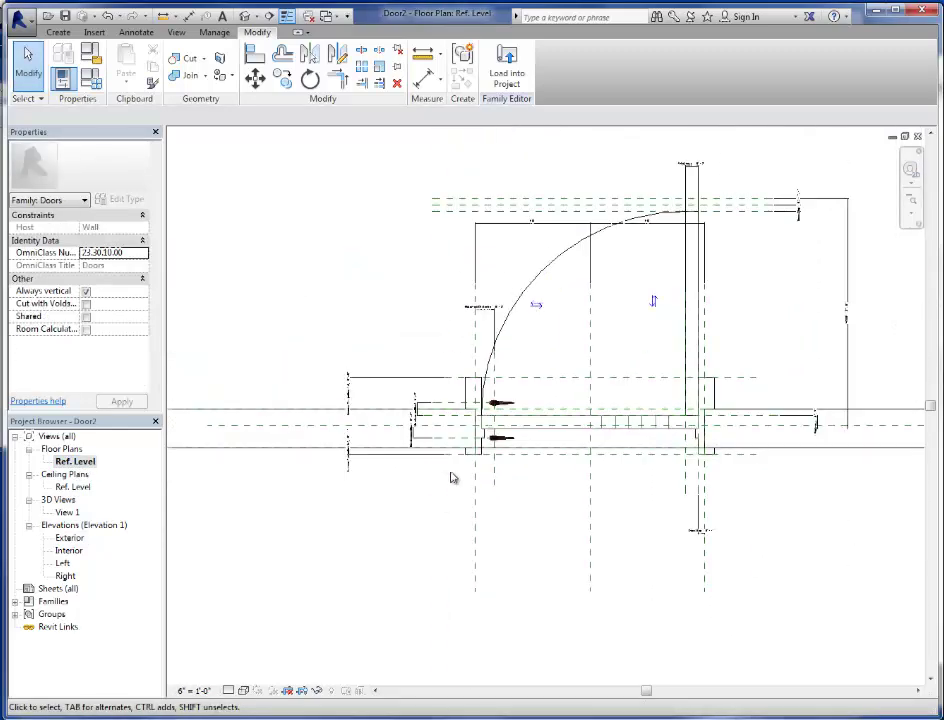
pyautogui.scroll(1, 500, 408)
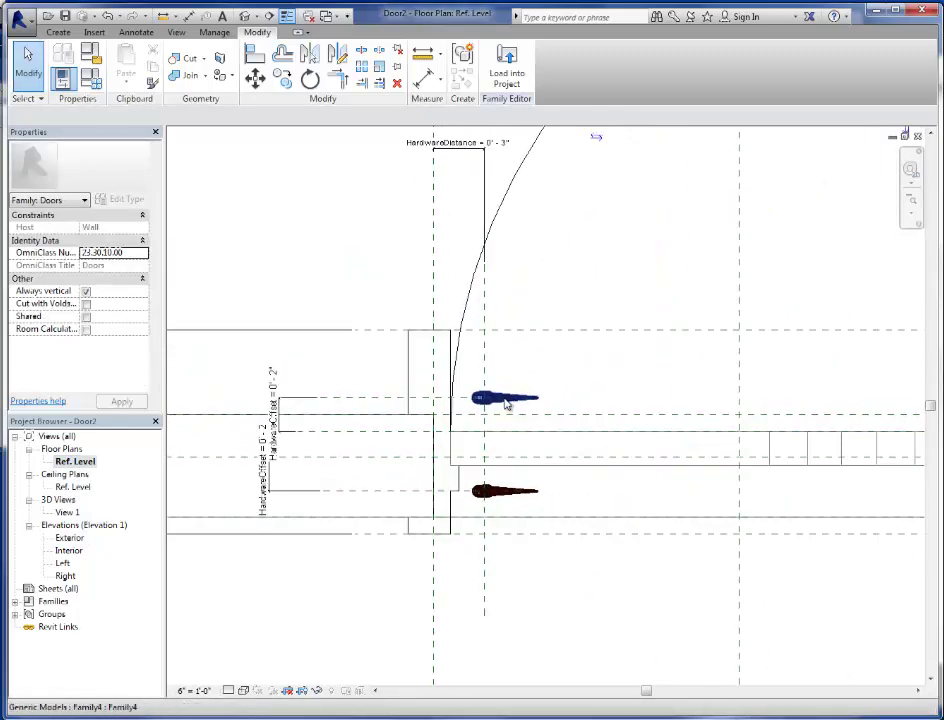
pyautogui.click(500, 399)
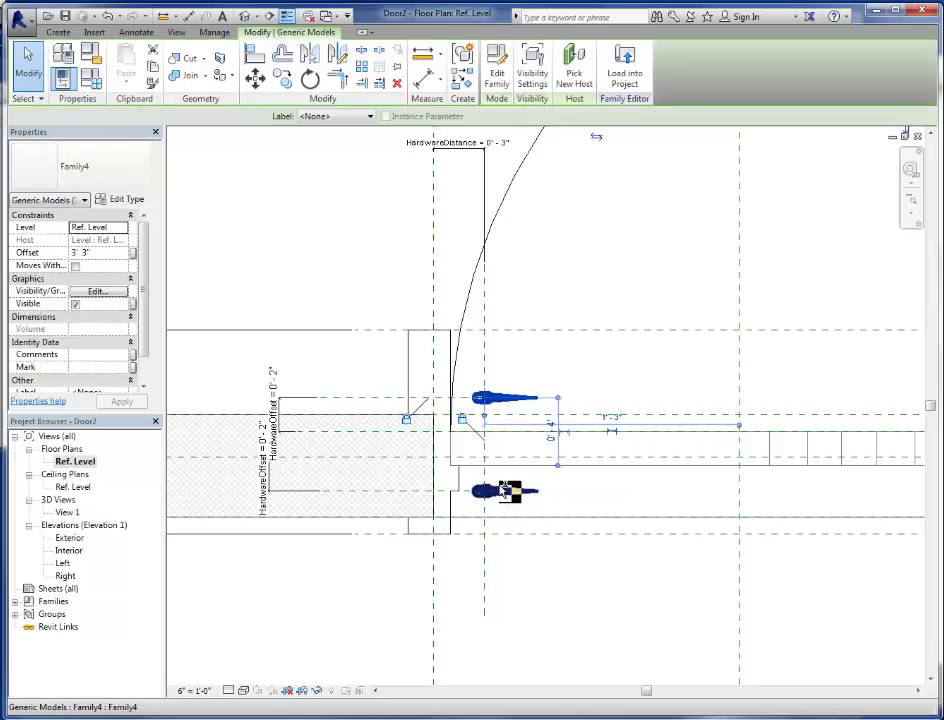
pyautogui.keyDown('ctrl'); pyautogui.click(508, 491); pyautogui.keyUp('ctrl')
pyautogui.click(96, 291)
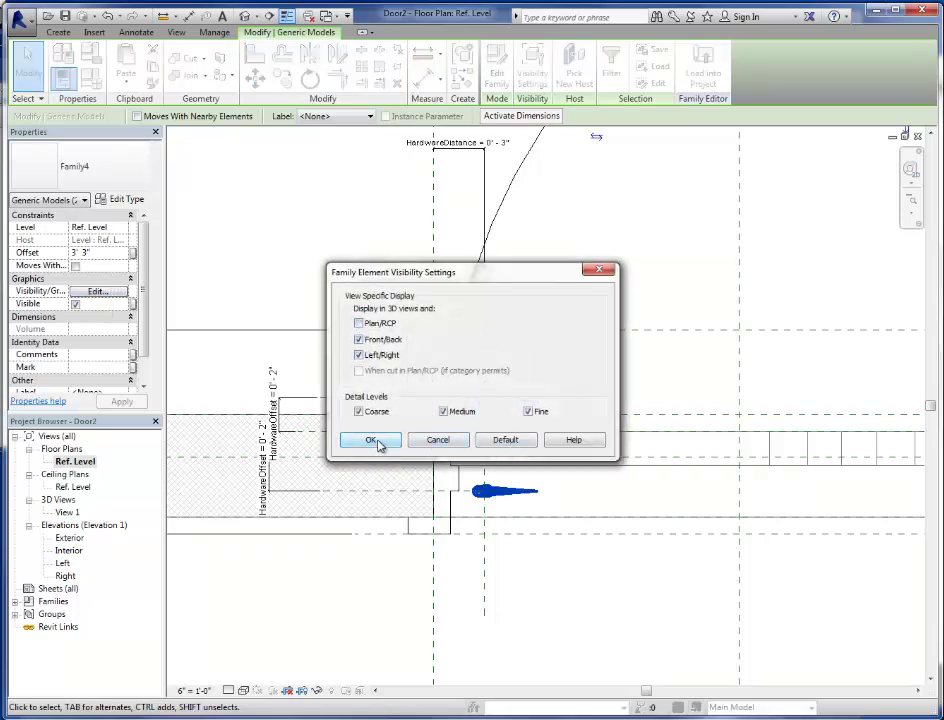
pyautogui.click(370, 440)
pyautogui.click(367, 583)
pyautogui.scroll(-3, 367, 583)
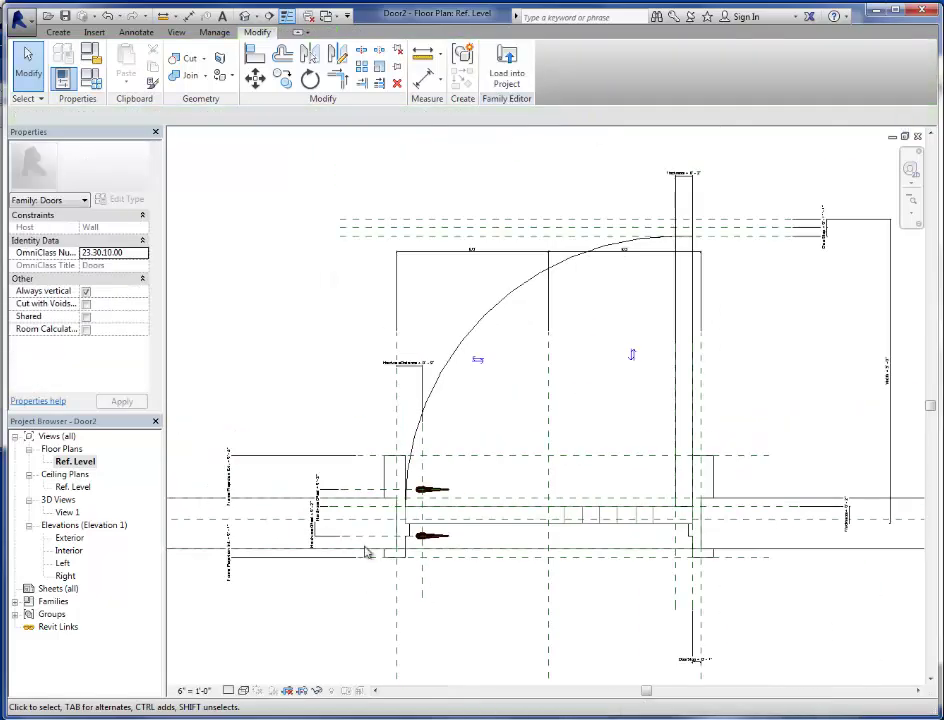
# Load the Door2 family into the Tester.rvt project, overwriting its existing version
pyautogui.click(507, 68)
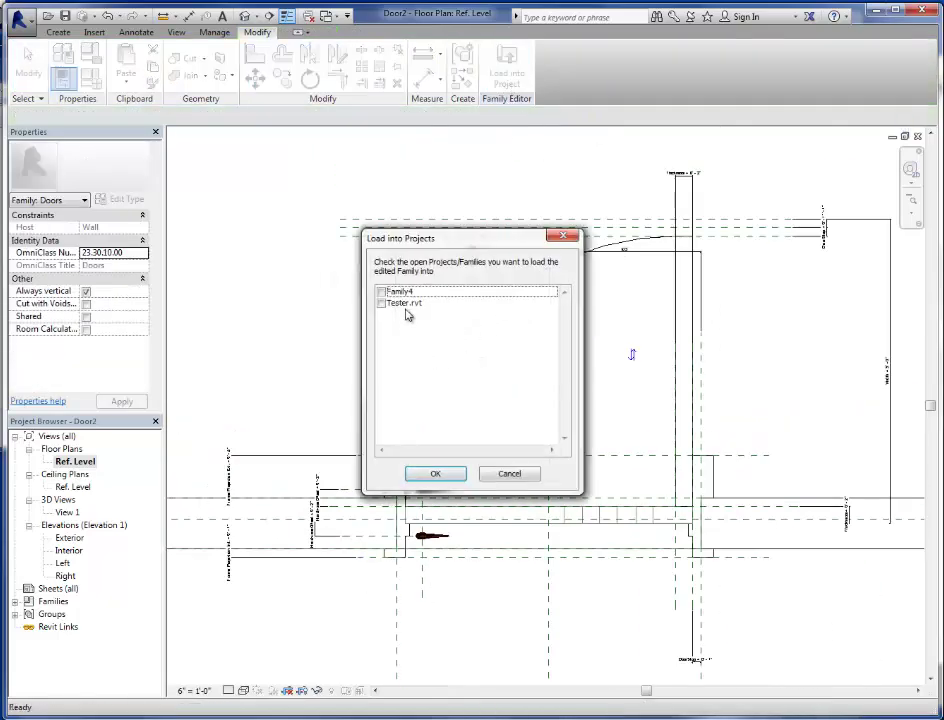
pyautogui.click(440, 472)
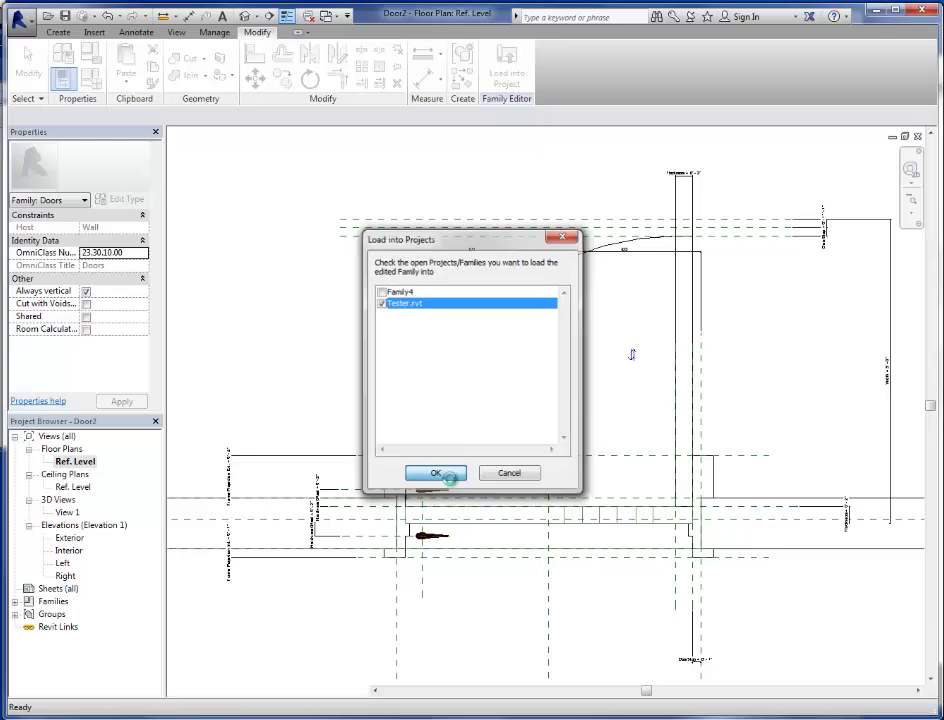
pyautogui.click(401, 368)
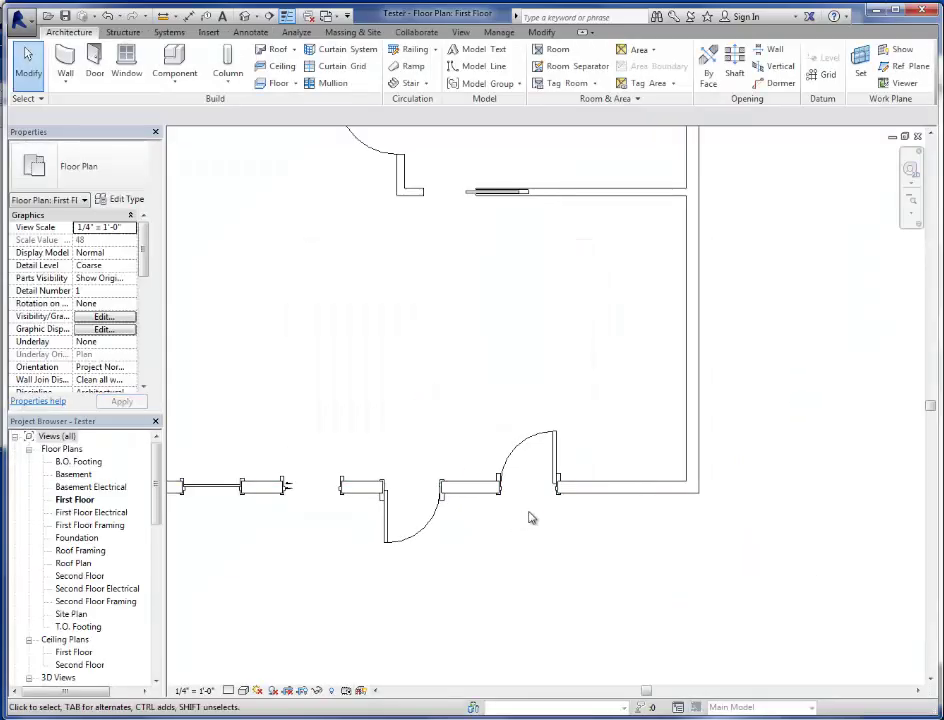
# Examine the reloaded Door2 doors in the First Floor plan and the {3D} view, checking handle display and position
pyautogui.scroll(1, 533, 512)
pyautogui.scroll(1, 533, 508)
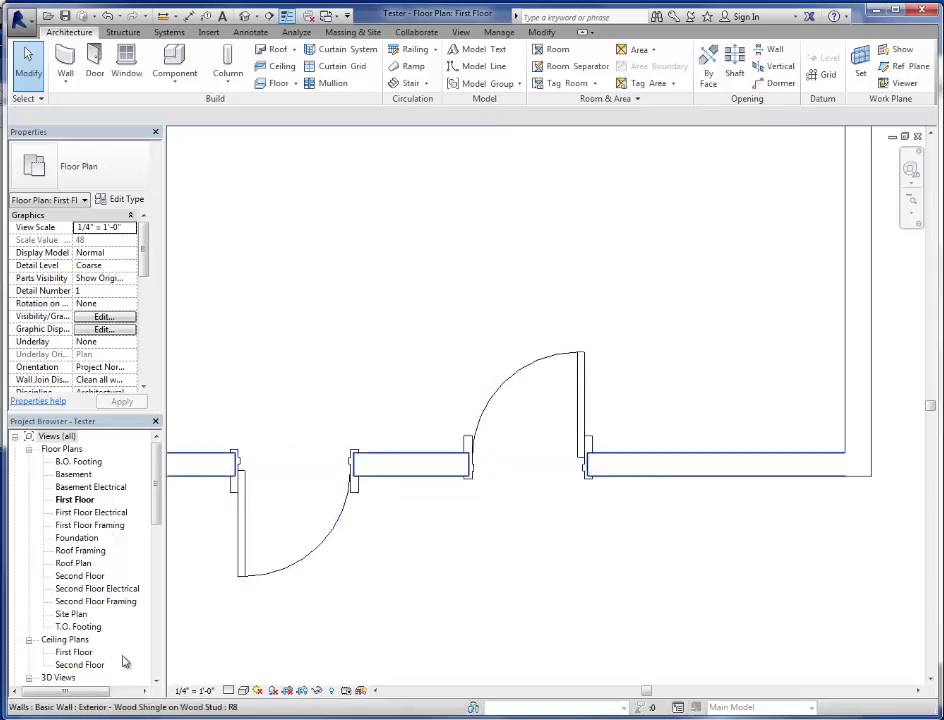
pyautogui.click(155, 678)
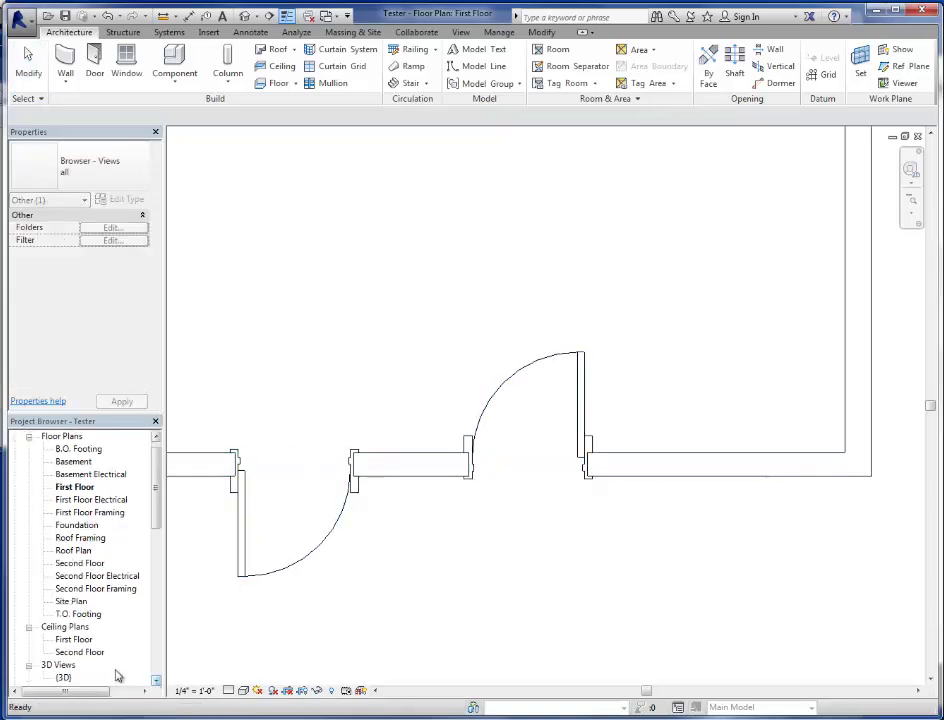
pyautogui.doubleClick(64, 679)
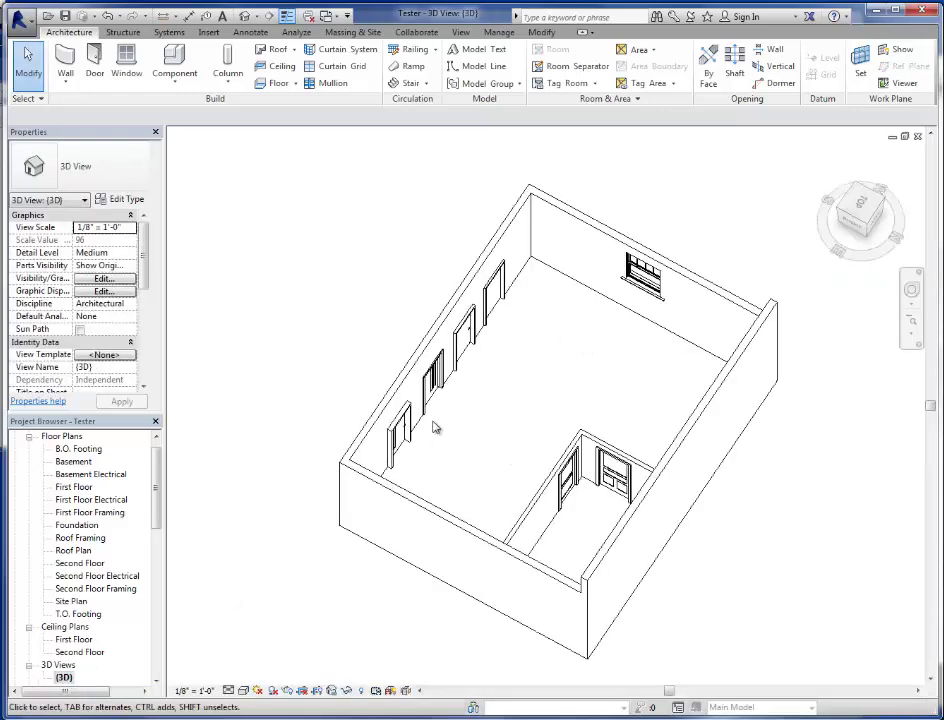
pyautogui.scroll(8, 435, 430)
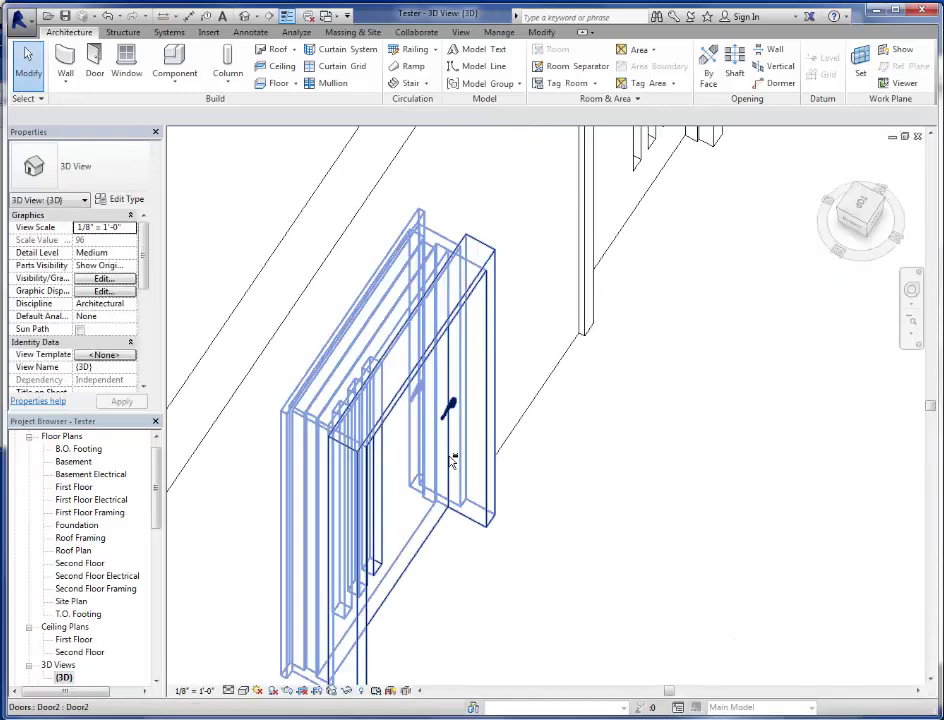
pyautogui.keyDown('shift'); pyautogui.moveTo(453, 462); pyautogui.dragTo(407, 405, button='middle'); pyautogui.keyUp('shift')
pyautogui.scroll(4, 420, 330)
pyautogui.scroll(-3, 487, 327)
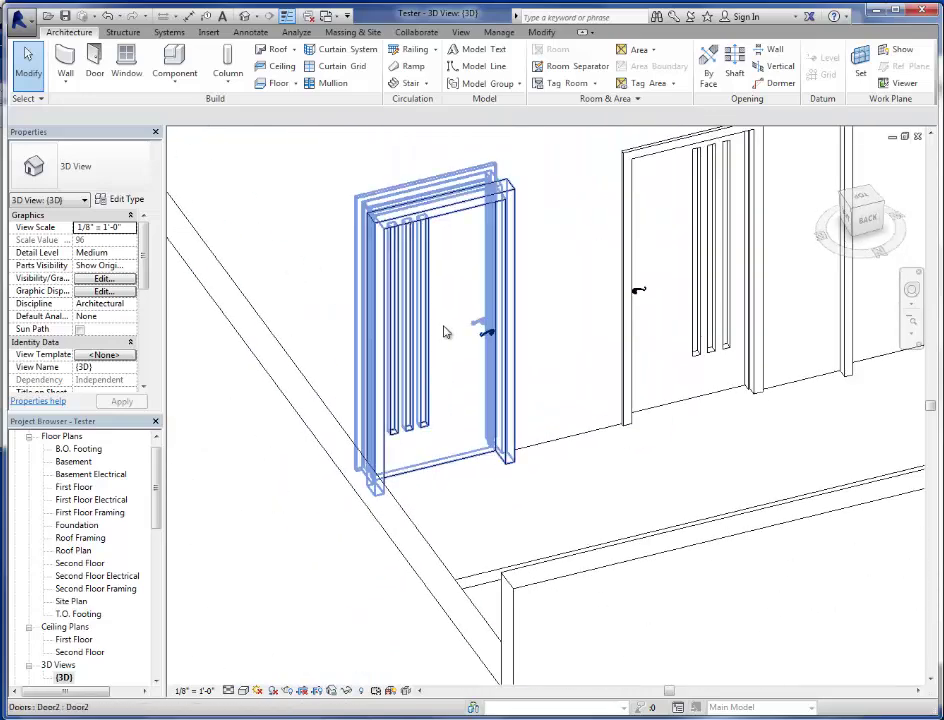
pyautogui.scroll(3, 515, 360)
pyautogui.scroll(2, 512, 363)
pyautogui.scroll(-3, 444, 405)
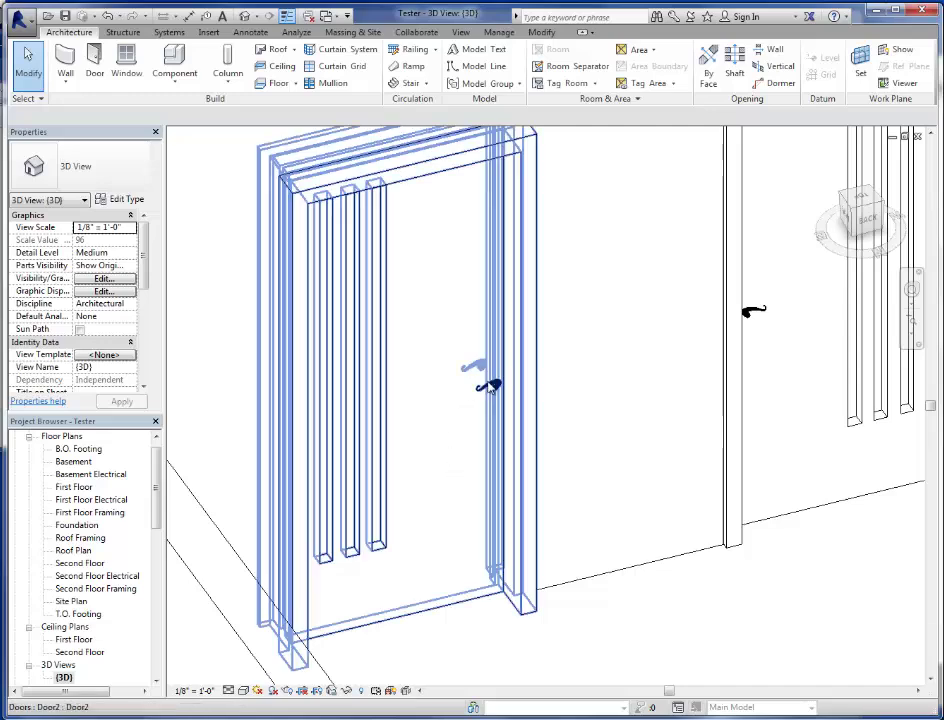
pyautogui.click(488, 385)
pyautogui.click(528, 647)
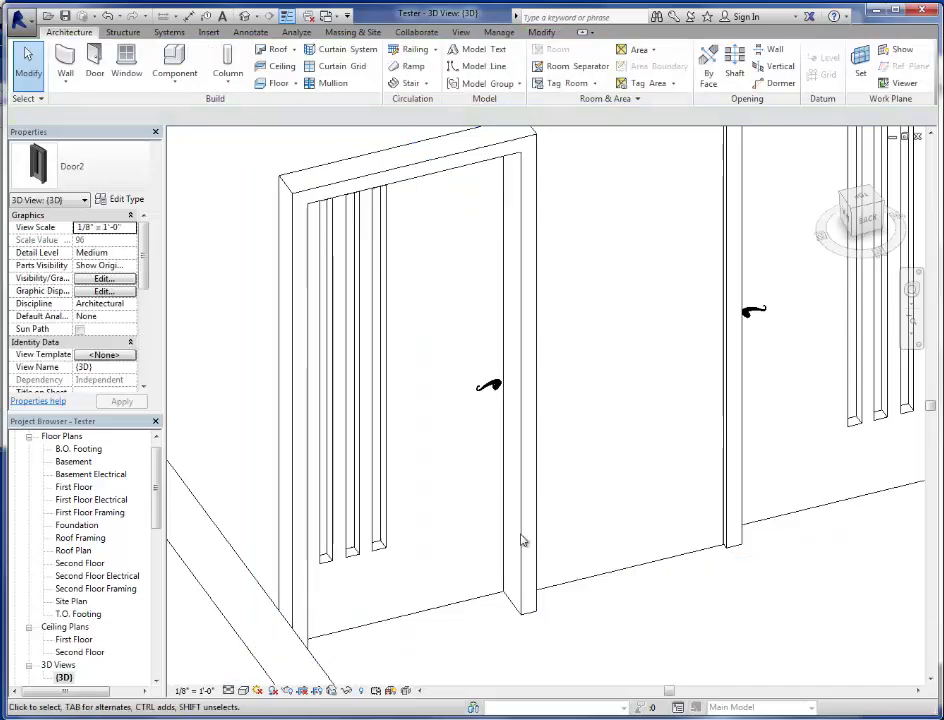
# Return to the Door2 family's Exterior elevation and examine the properties of both handles
pyautogui.click(333, 18)
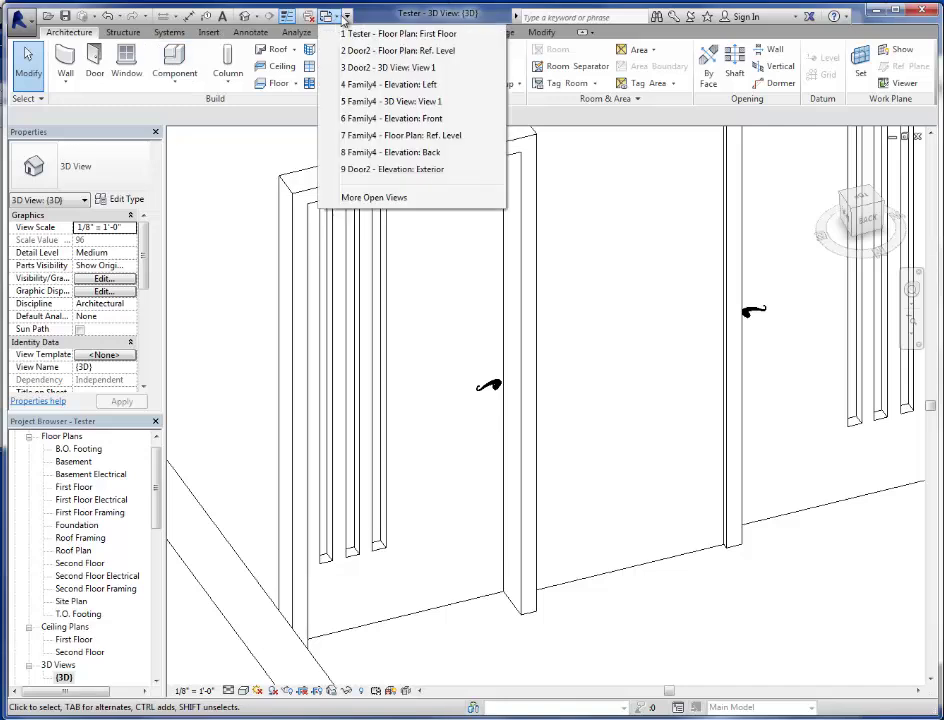
pyautogui.click(389, 172)
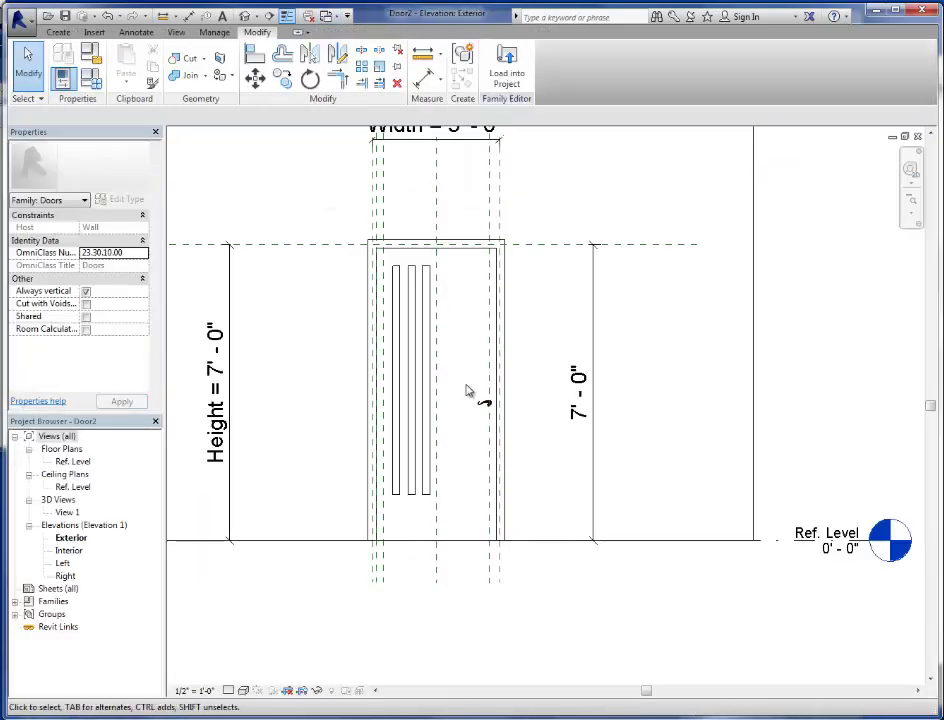
pyautogui.scroll(5, 480, 418)
pyautogui.moveTo(464, 312); pyautogui.dragTo(440, 386)
pyautogui.scroll(-5, 476, 469)
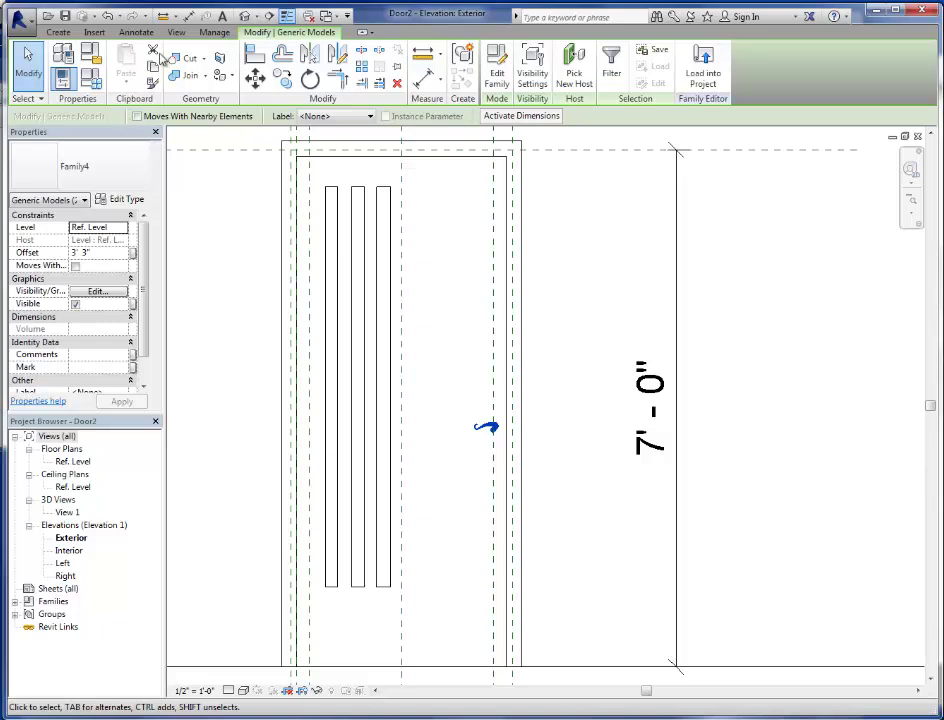
pyautogui.press('Escape')
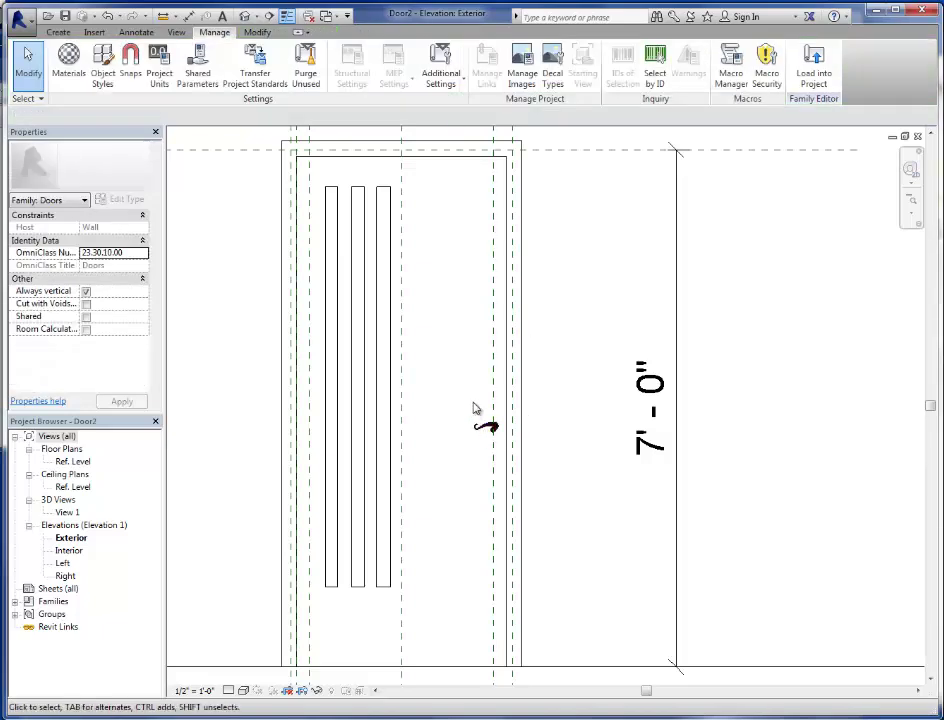
# Set the line color of the Default subcategory under Imports in Families to No Color in the imported object styles
pyautogui.moveTo(476, 408); pyautogui.dragTo(457, 449)
pyautogui.click(484, 428)
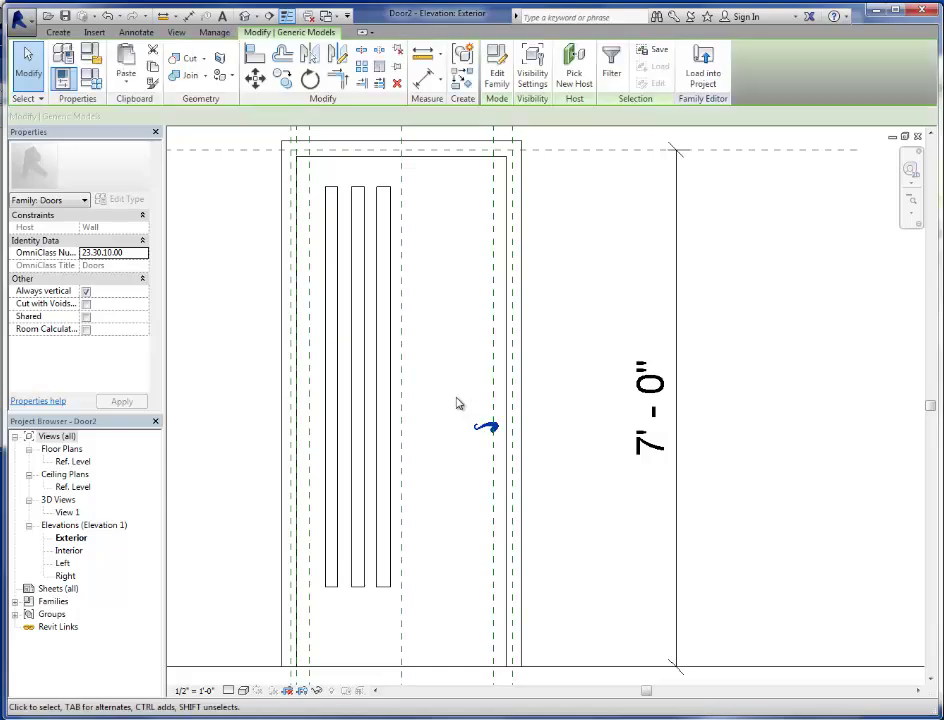
pyautogui.click(176, 32)
pyautogui.click(69, 72)
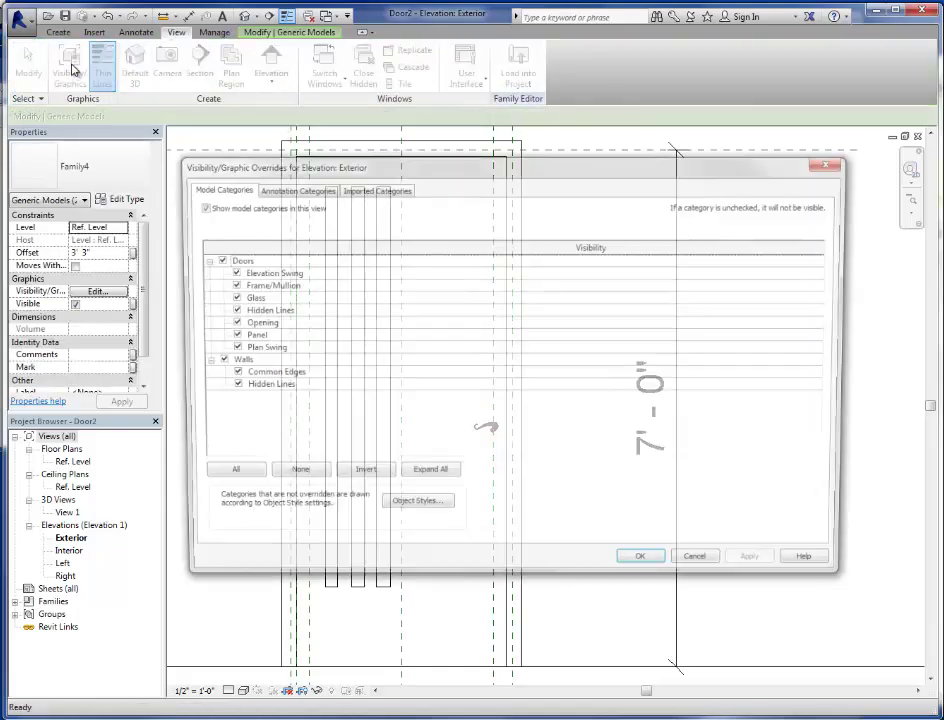
pyautogui.click(355, 192)
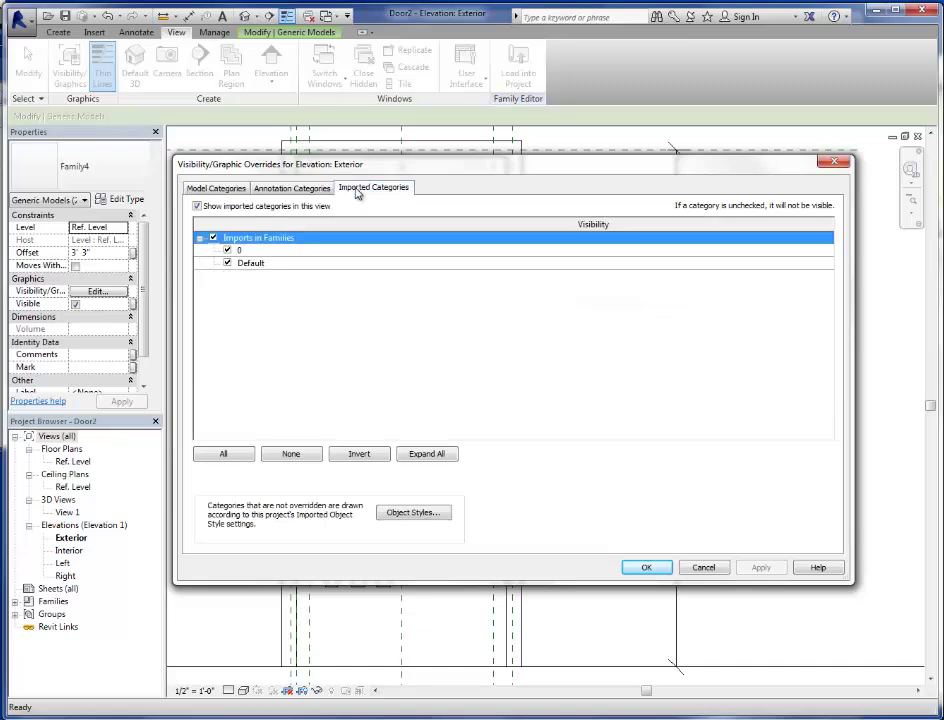
pyautogui.click(245, 265)
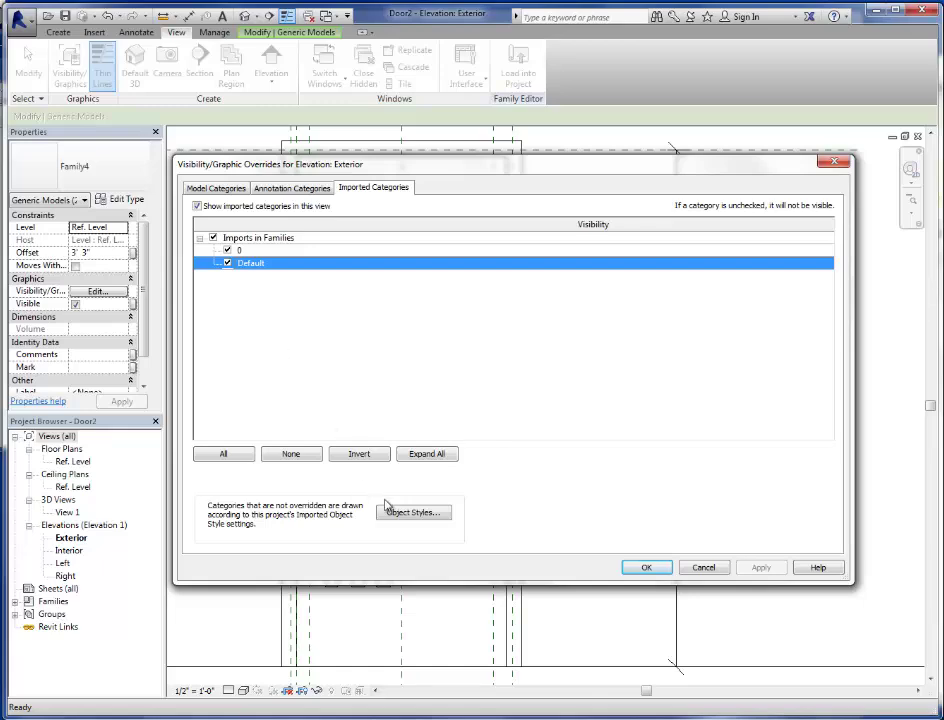
pyautogui.click(408, 514)
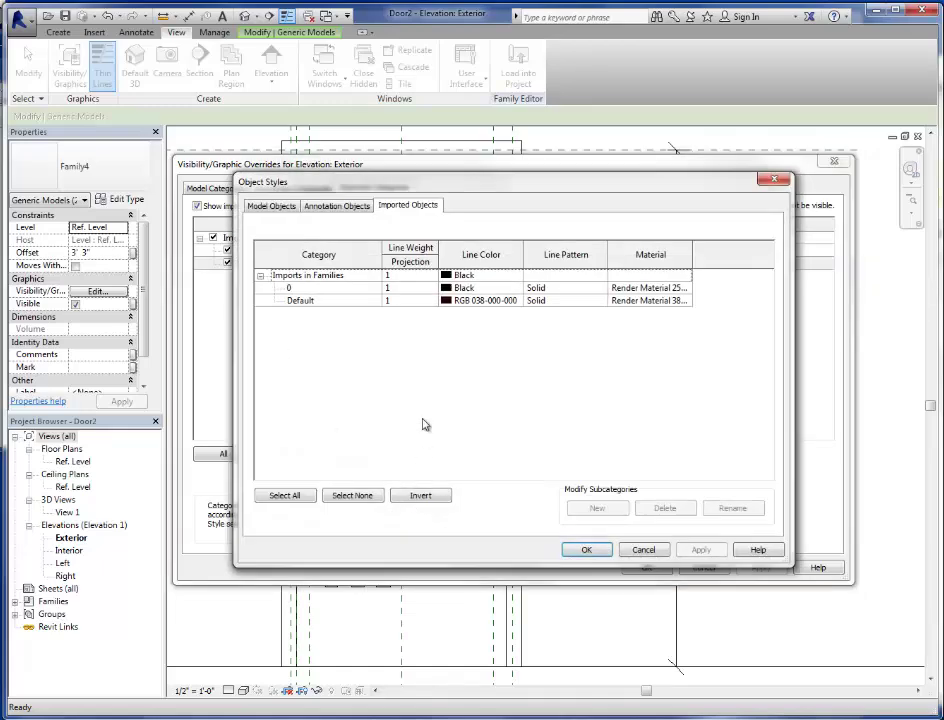
pyautogui.click(466, 302)
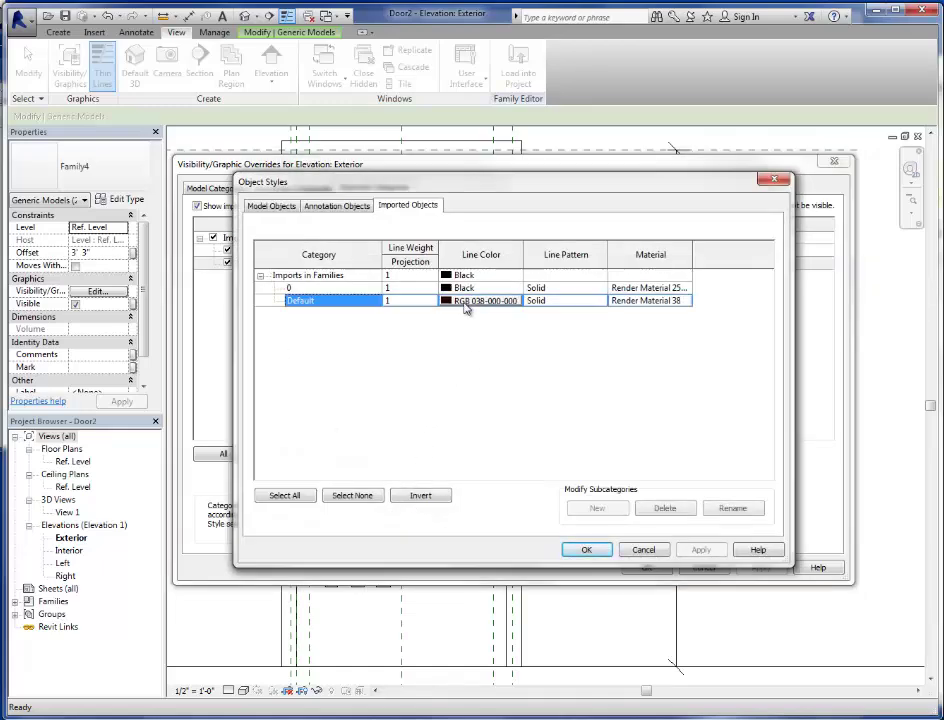
pyautogui.click(470, 302)
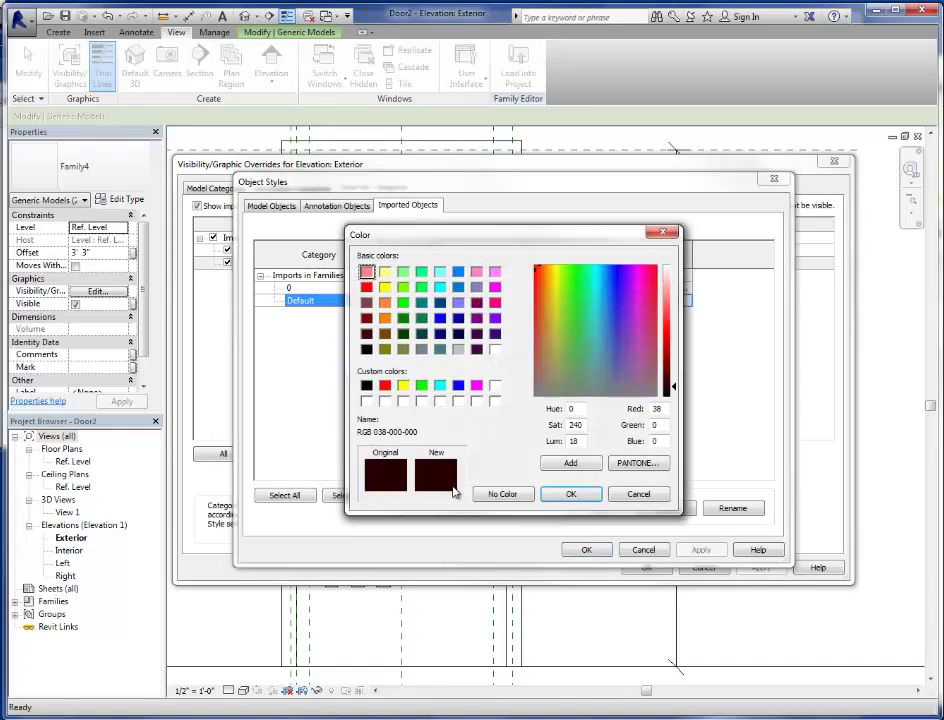
pyautogui.click(517, 497)
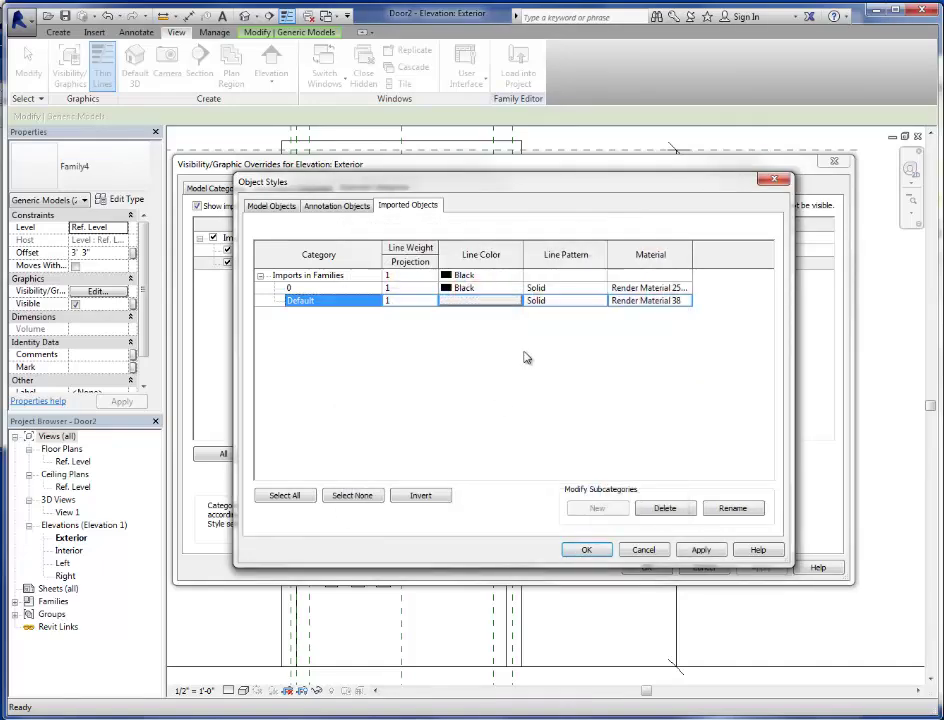
# Open the Default import subcategory's material and examine the Default Wall and Default Roof materials, the category filter and the material library options
pyautogui.click(660, 302)
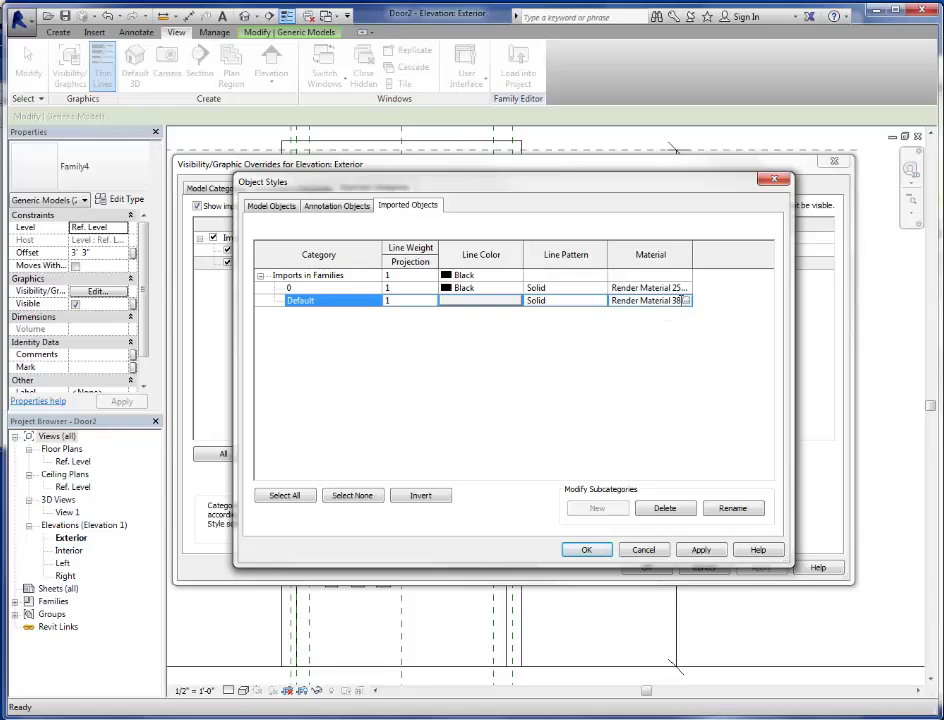
pyautogui.click(688, 301)
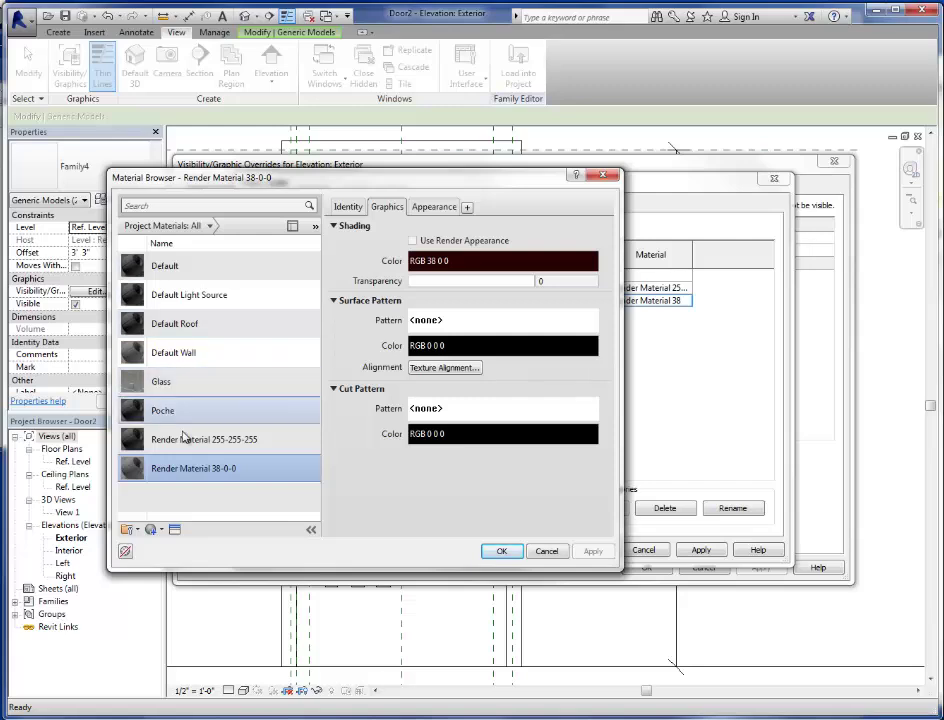
pyautogui.click(174, 356)
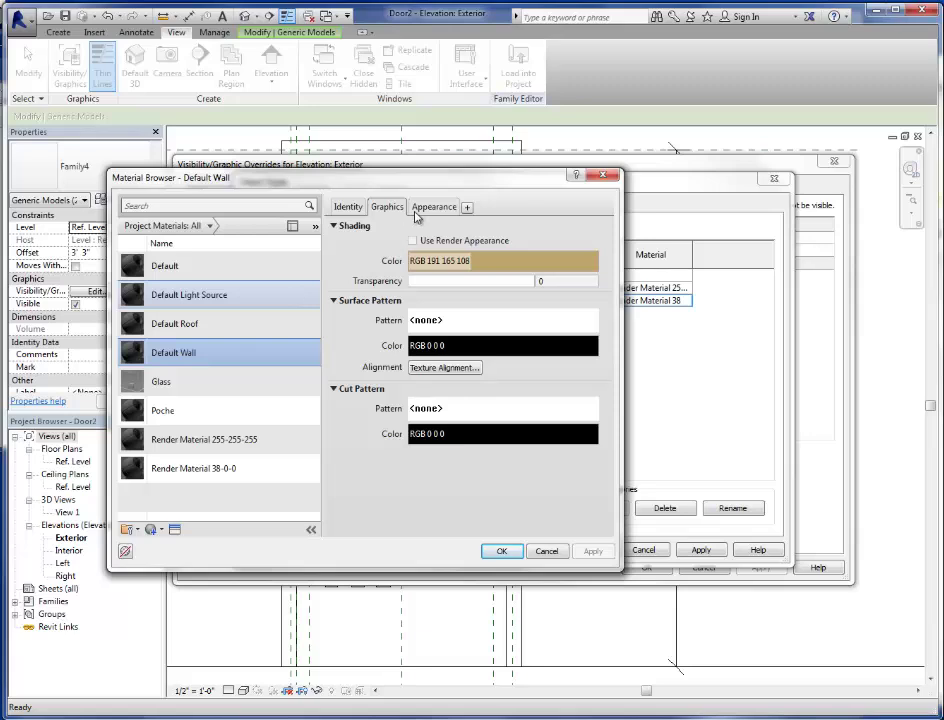
pyautogui.click(428, 208)
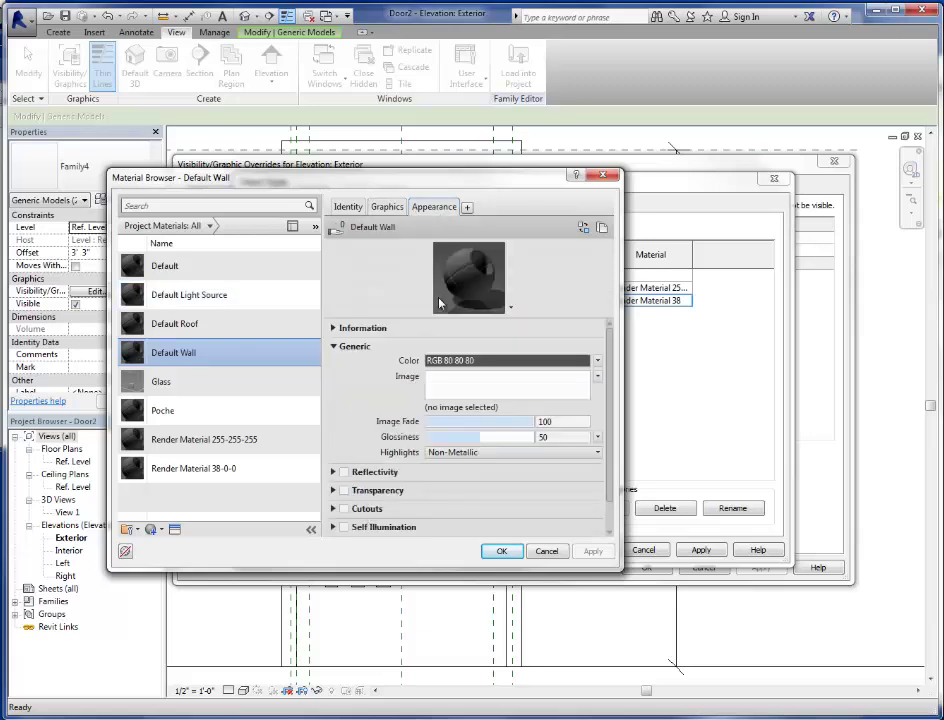
pyautogui.click(186, 328)
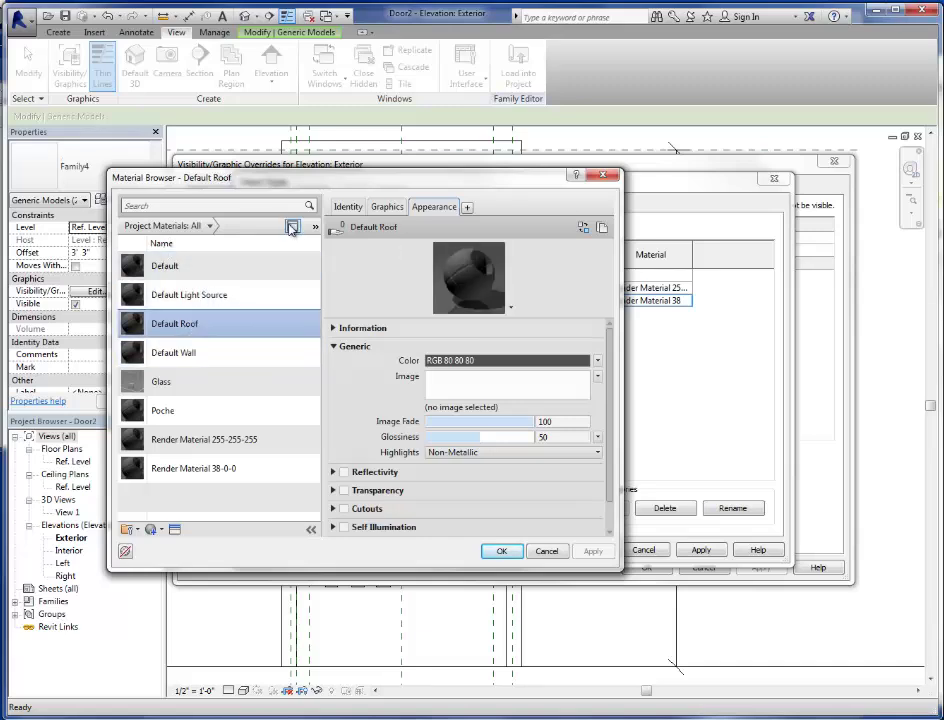
pyautogui.click(207, 226)
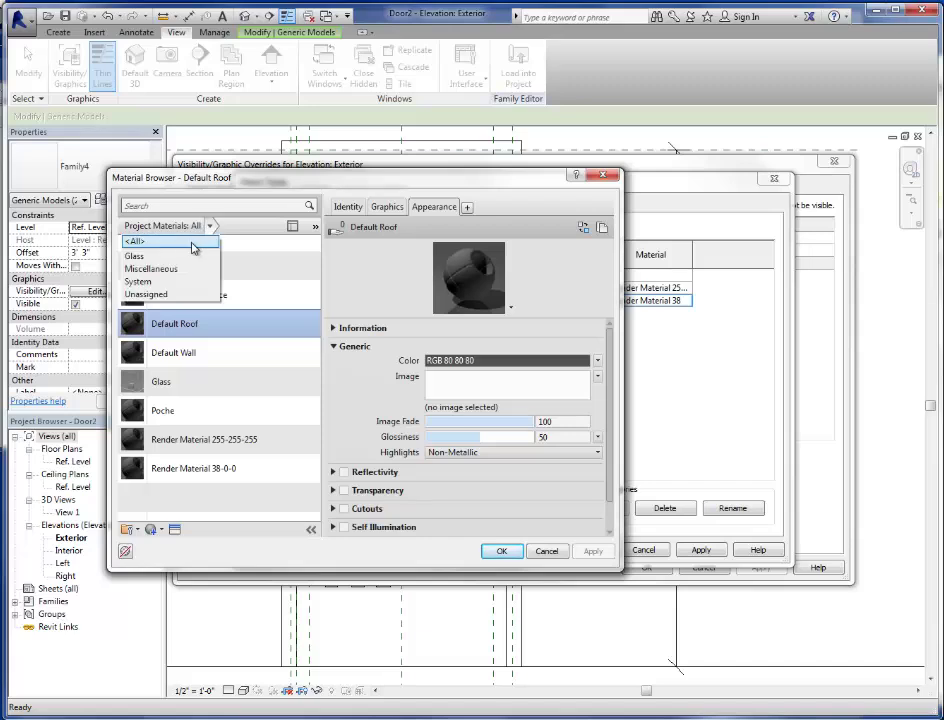
pyautogui.click(185, 241)
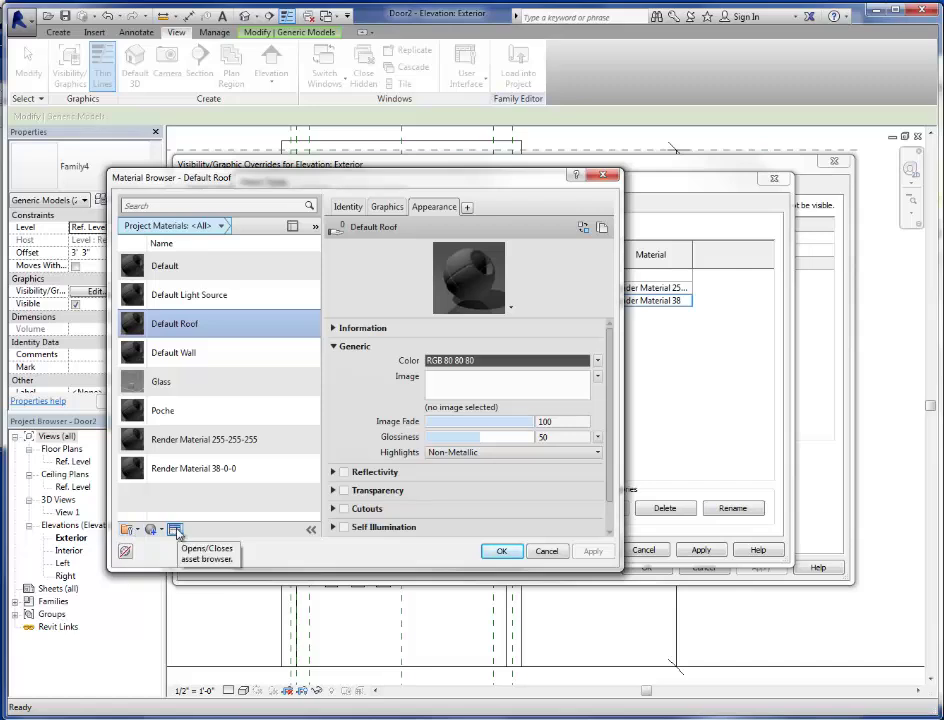
pyautogui.click(134, 531)
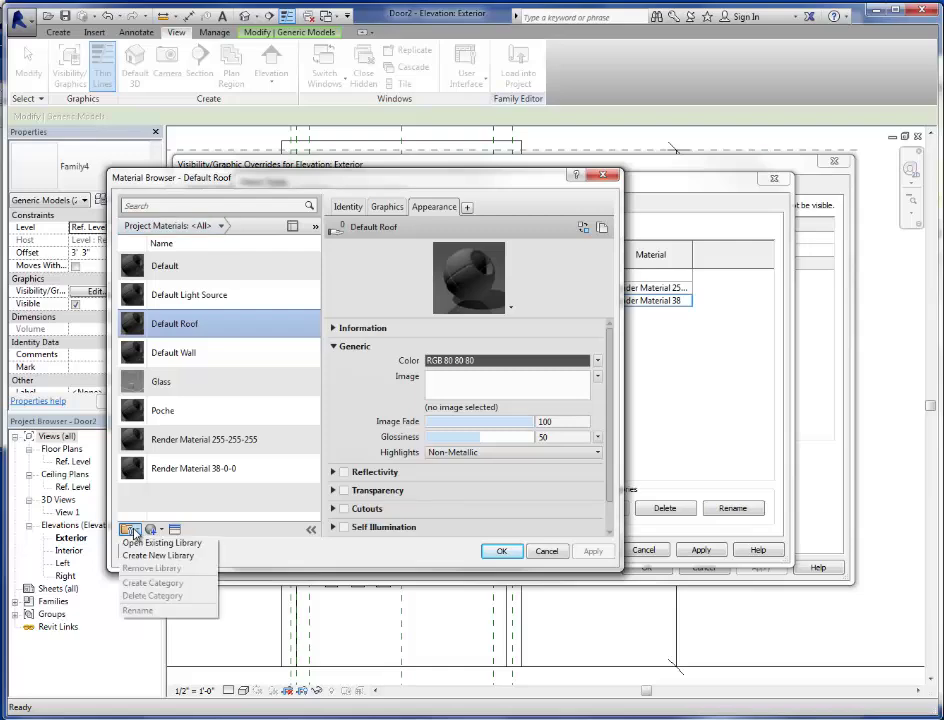
pyautogui.click(160, 542)
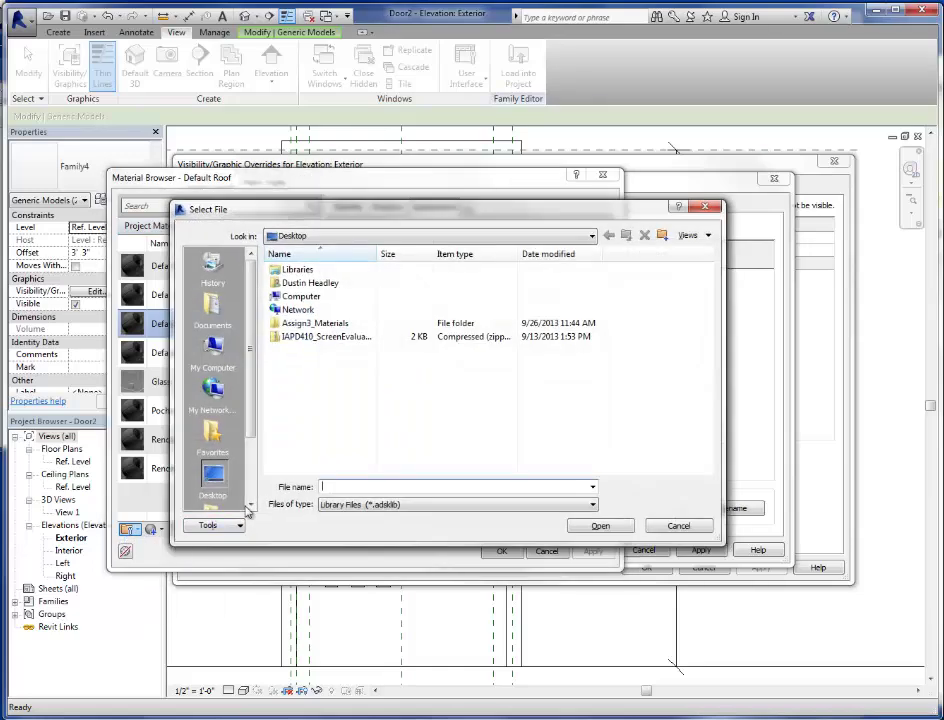
pyautogui.click(674, 526)
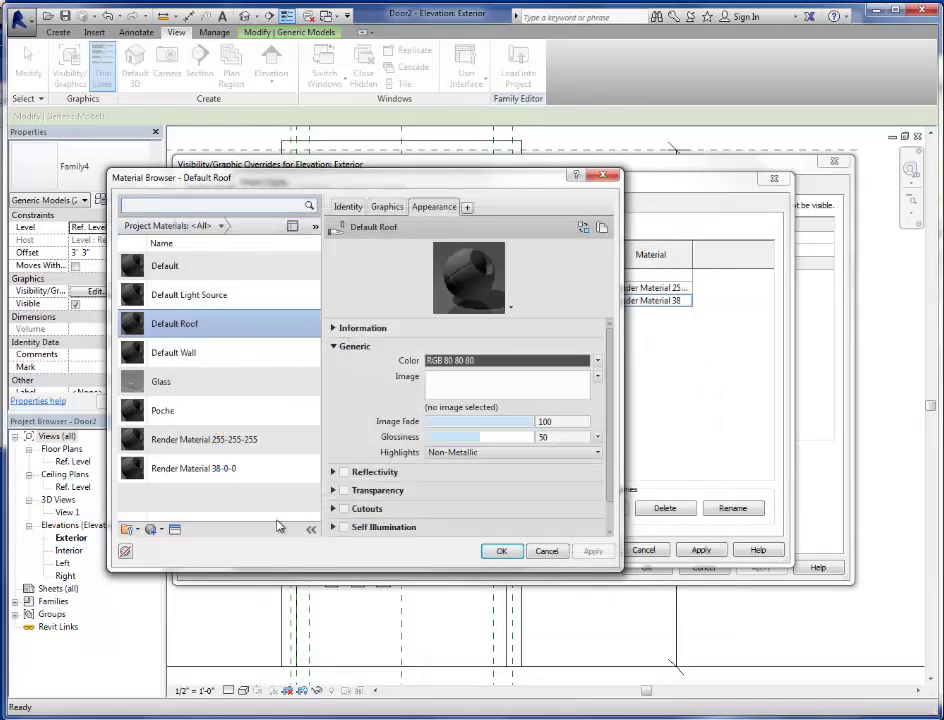
# Assign Render Material 255-255-255 to the Default import subcategory and apply the object style changes
pyautogui.click(167, 444)
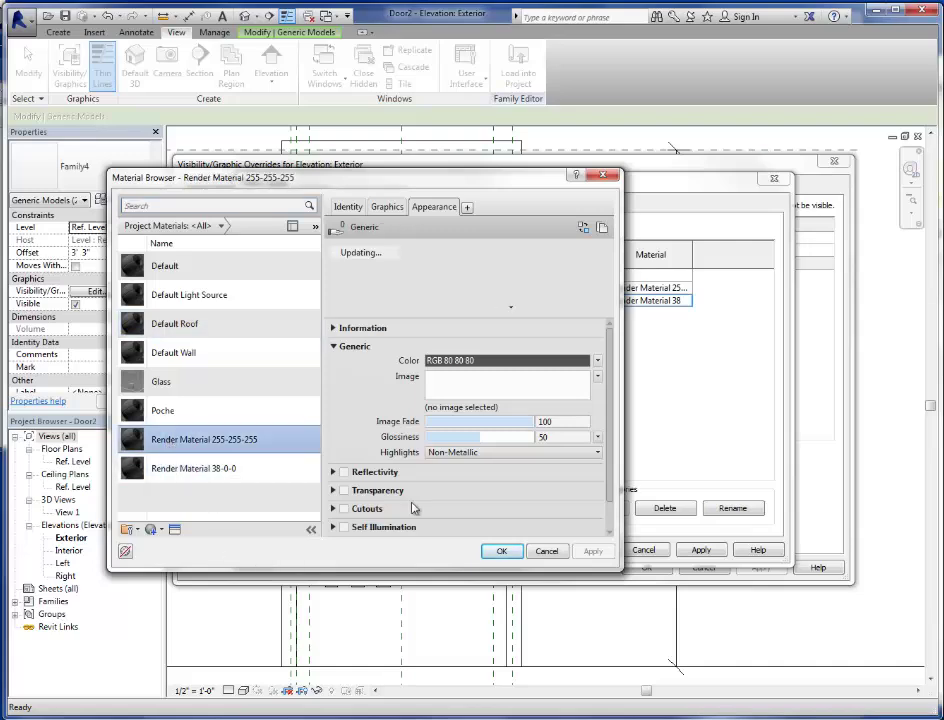
pyautogui.click(501, 552)
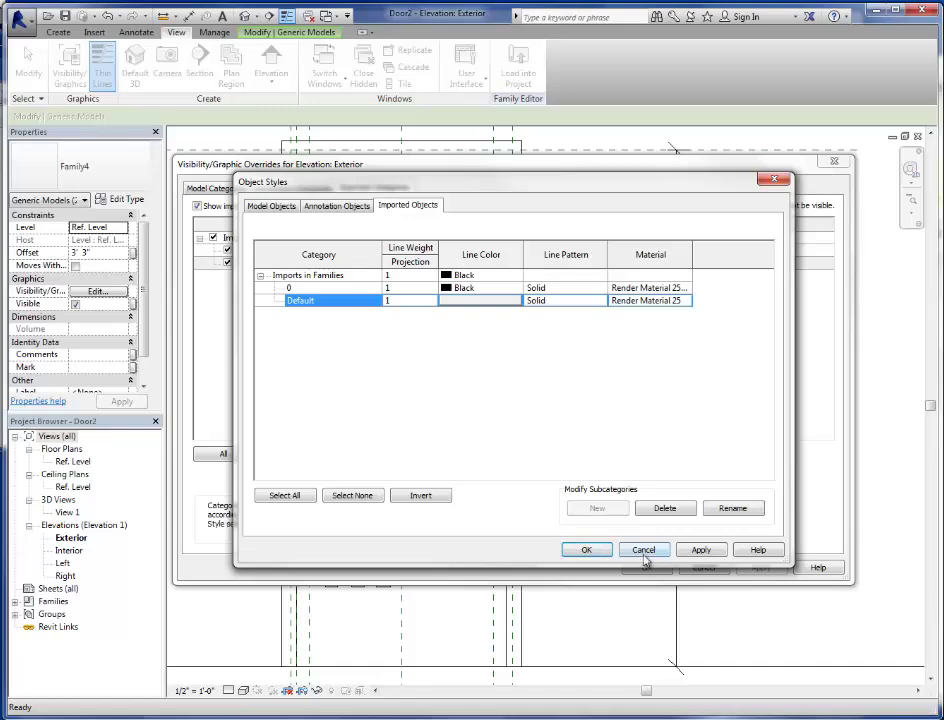
pyautogui.click(705, 552)
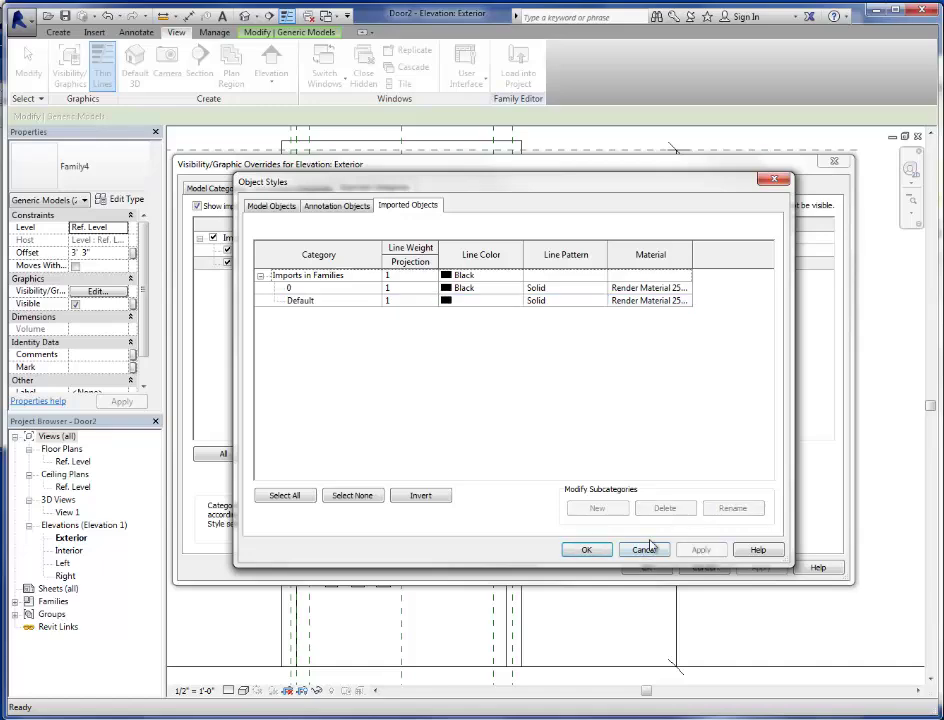
pyautogui.click(585, 550)
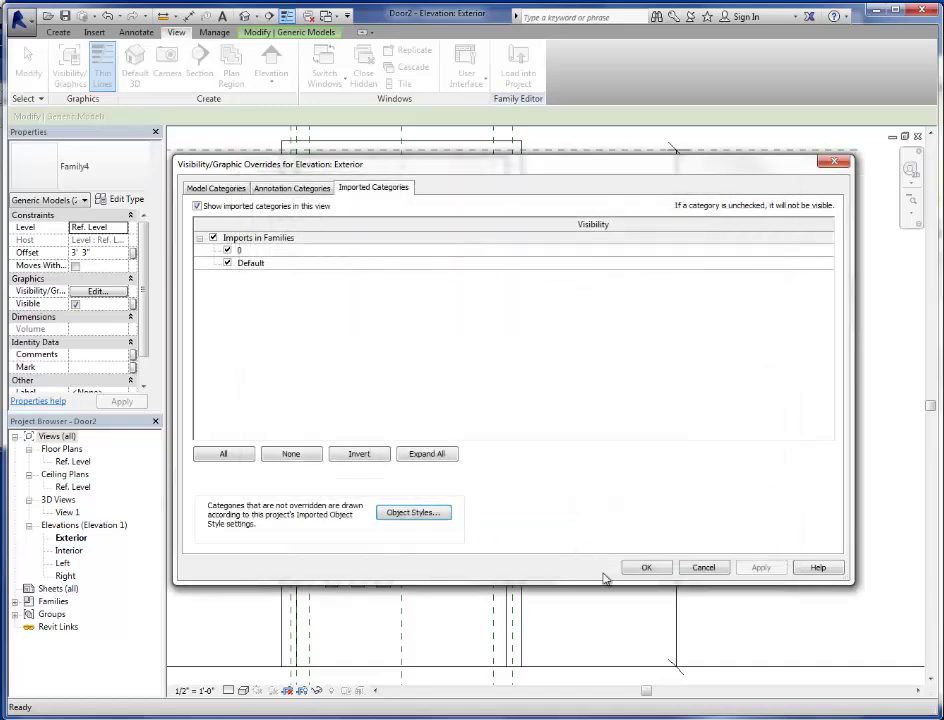
pyautogui.click(640, 567)
# Load the restyled Door2 family into Tester.rvt, overwriting its existing version
pyautogui.scroll(2, 474, 435)
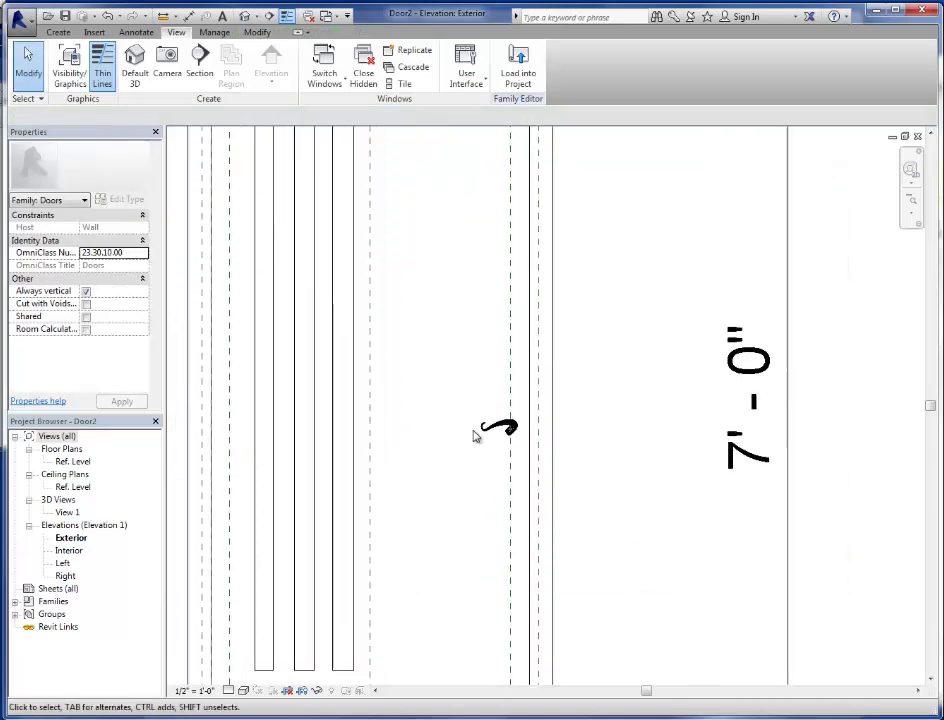
pyautogui.scroll(2, 476, 436)
pyautogui.scroll(-3, 506, 413)
pyautogui.click(513, 76)
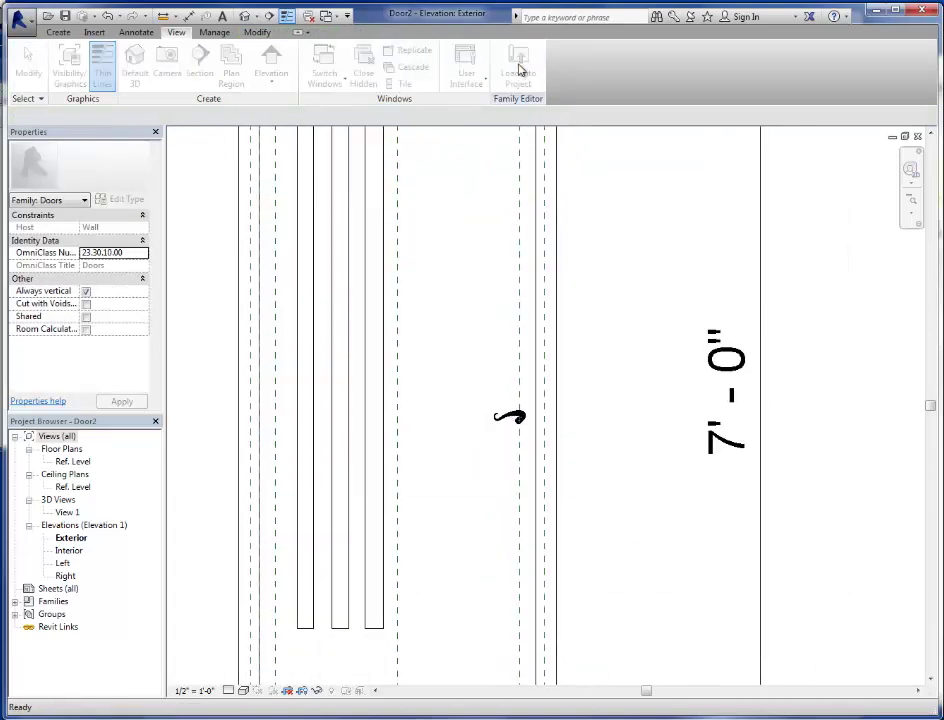
pyautogui.click(436, 473)
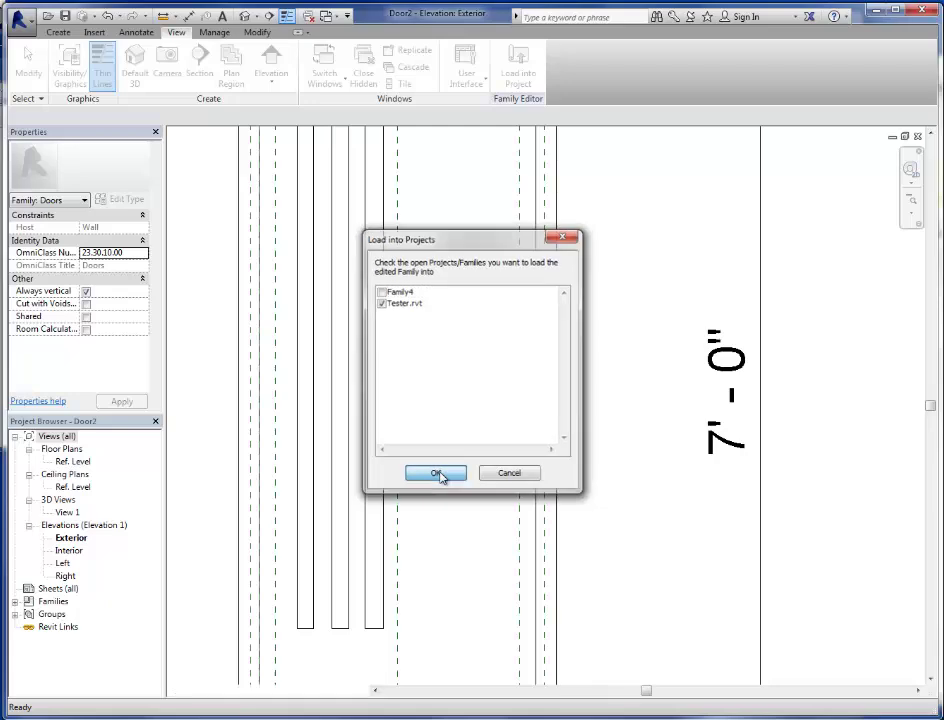
pyautogui.click(432, 358)
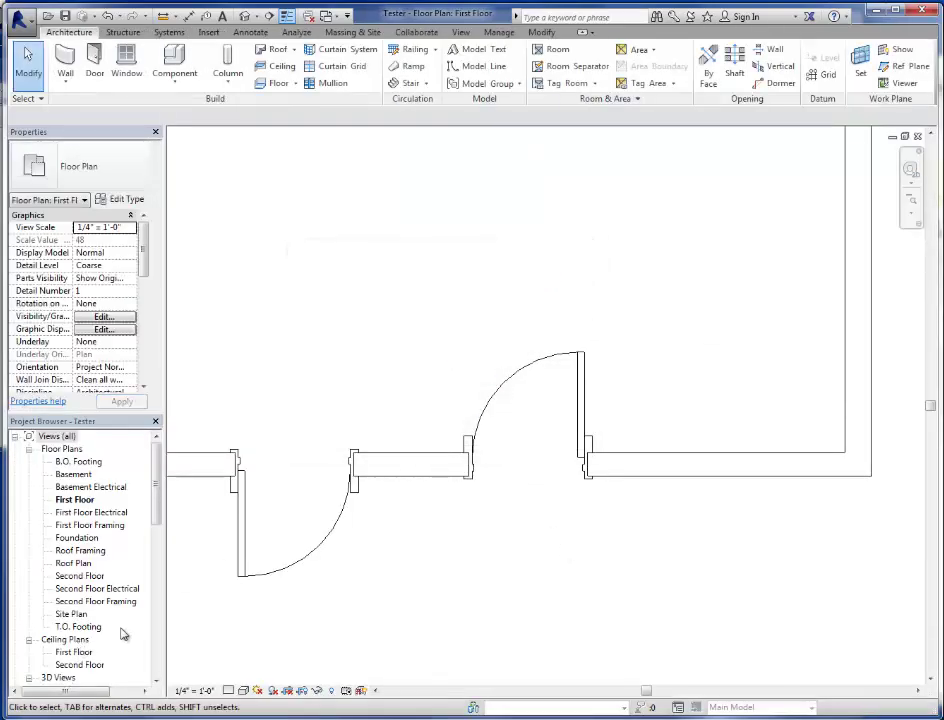
# Turn on the sun path in the Tester project's {3D} view and save the project
pyautogui.click(157, 681)
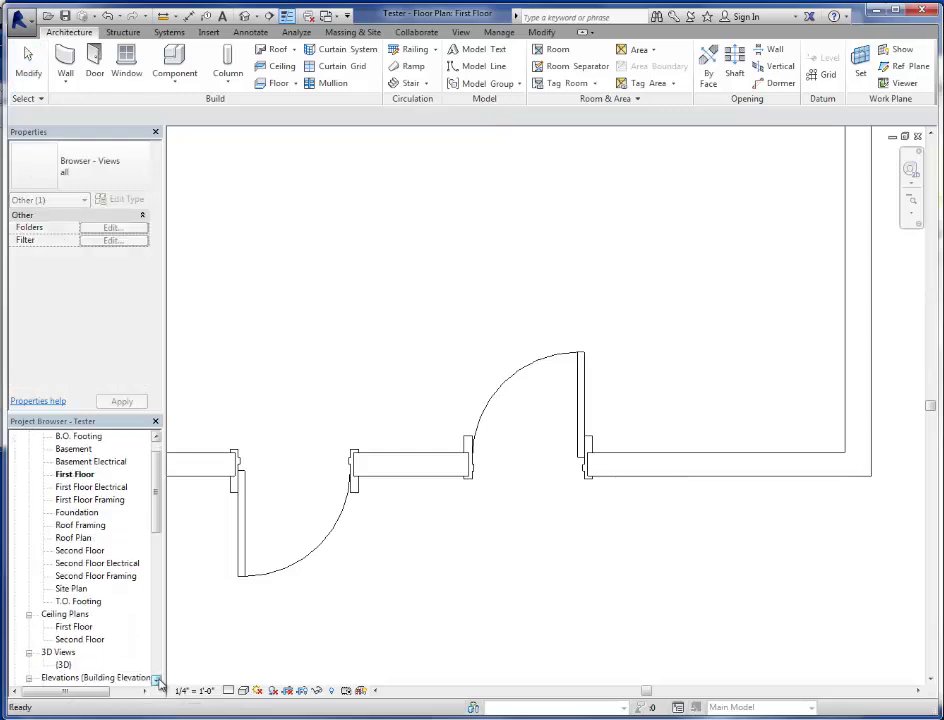
pyautogui.doubleClick(64, 665)
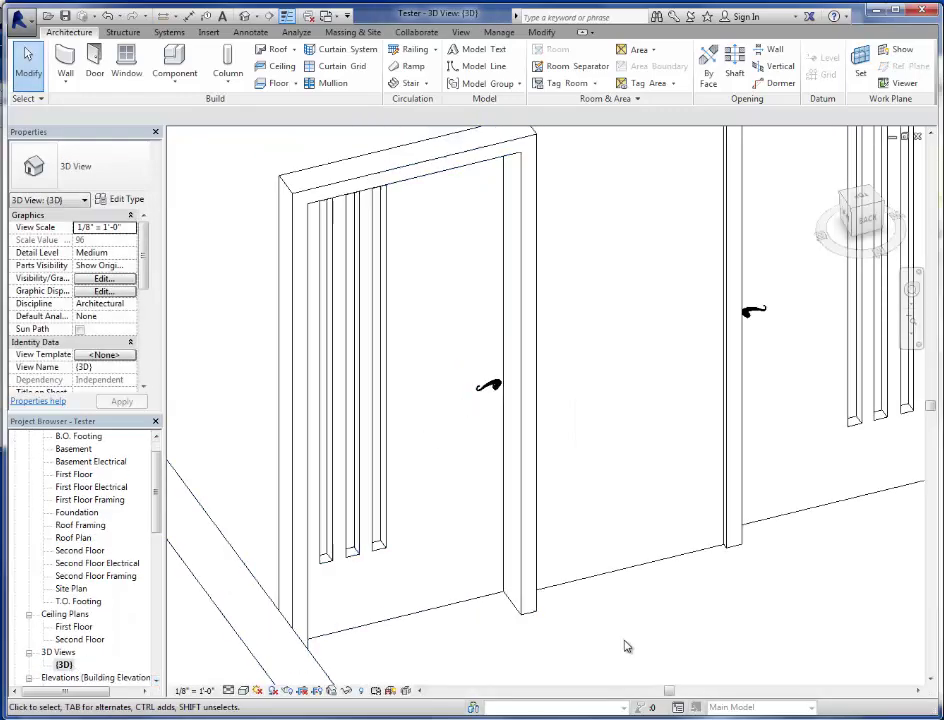
pyautogui.click(258, 691)
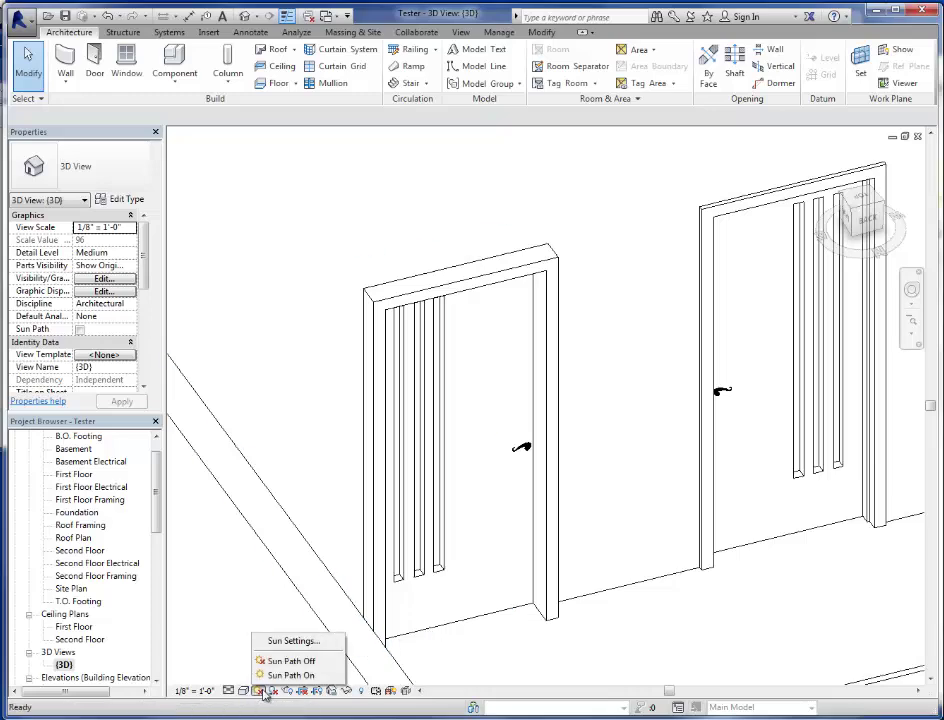
pyautogui.click(298, 676)
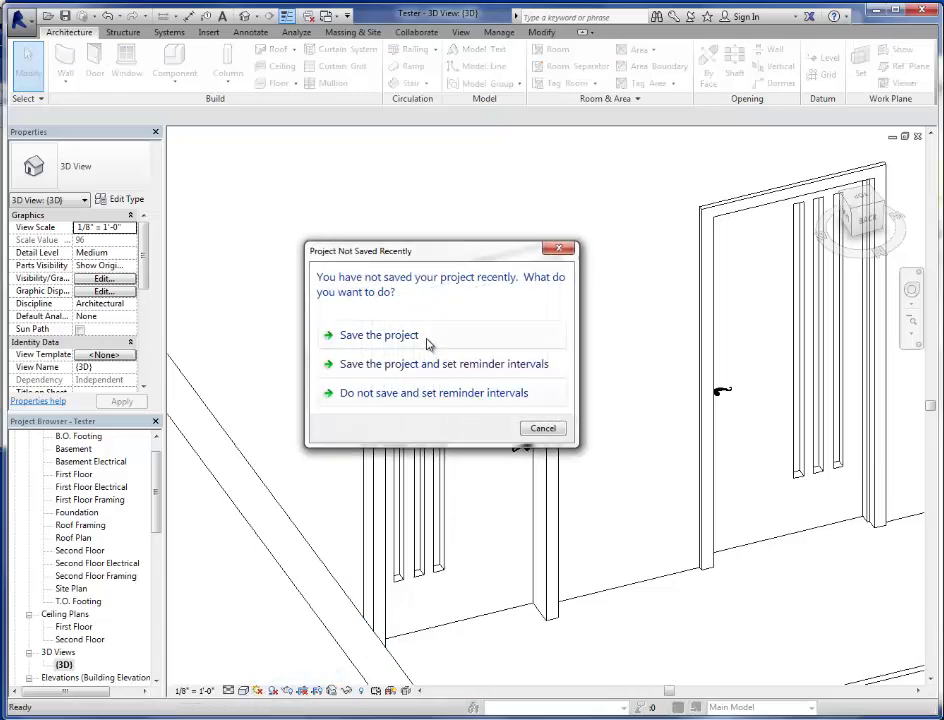
pyautogui.click(428, 342)
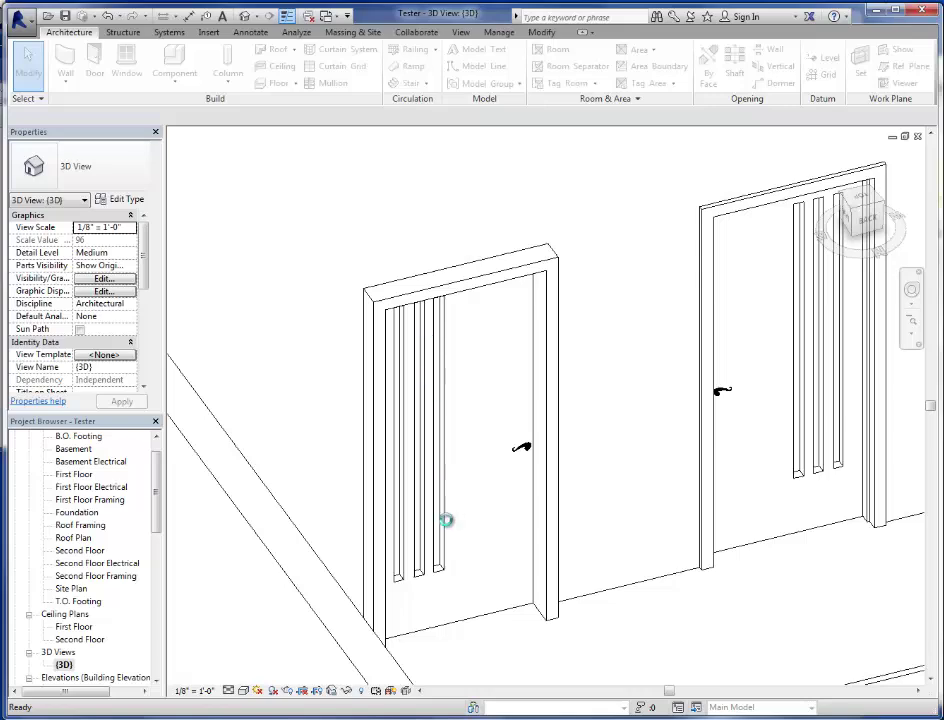
# Examine the sun path around the whole building and the restyled door handles up close in the {3D} view
pyautogui.scroll(-5, 455, 520)
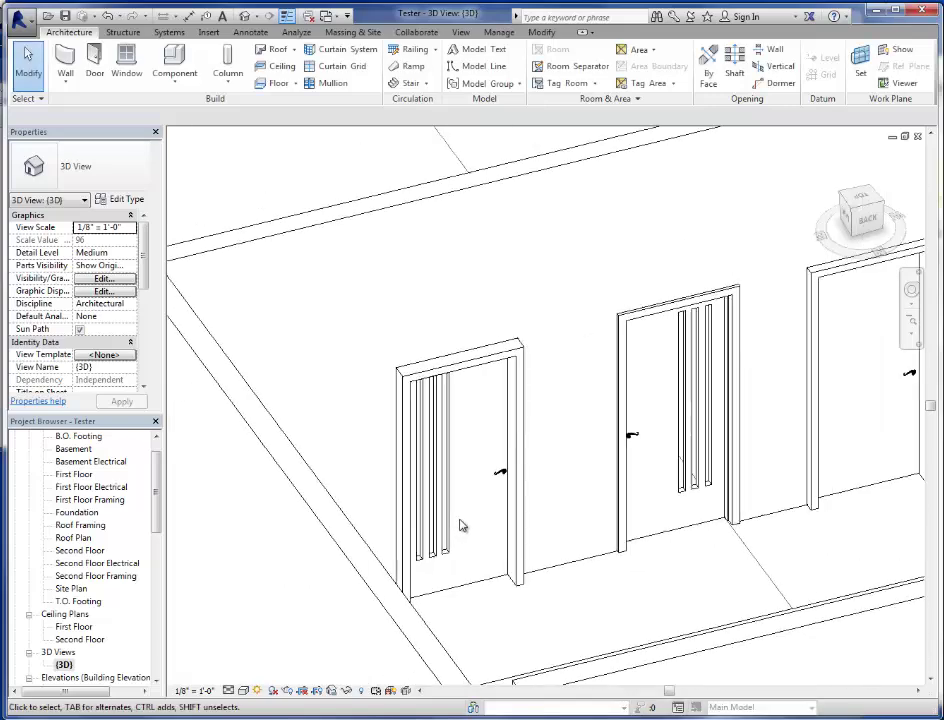
pyautogui.scroll(-4, 463, 517)
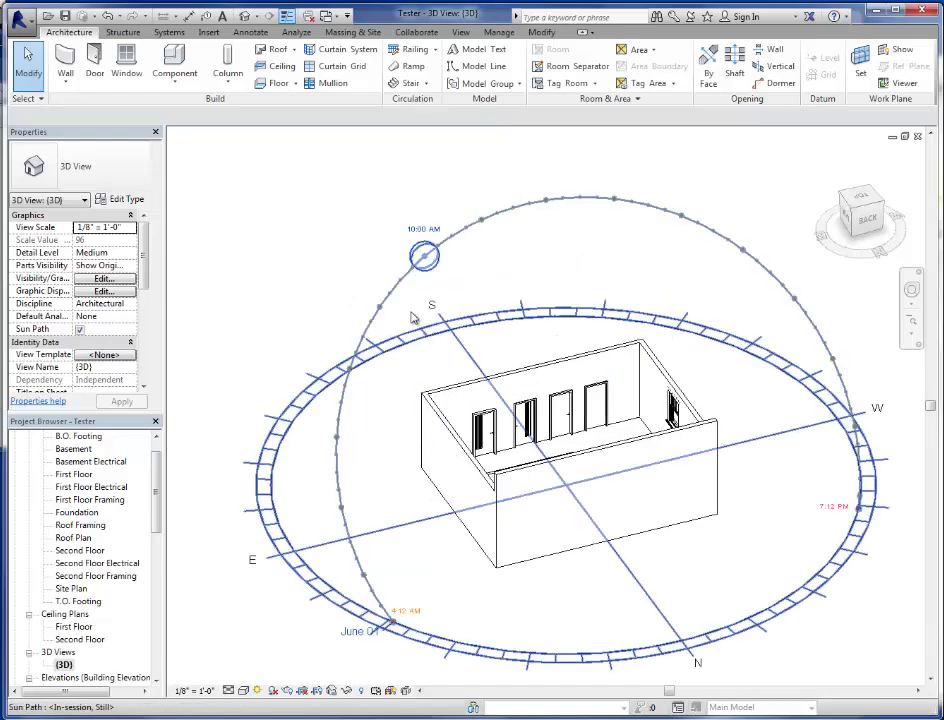
pyautogui.scroll(3, 466, 371)
pyautogui.scroll(5, 466, 371)
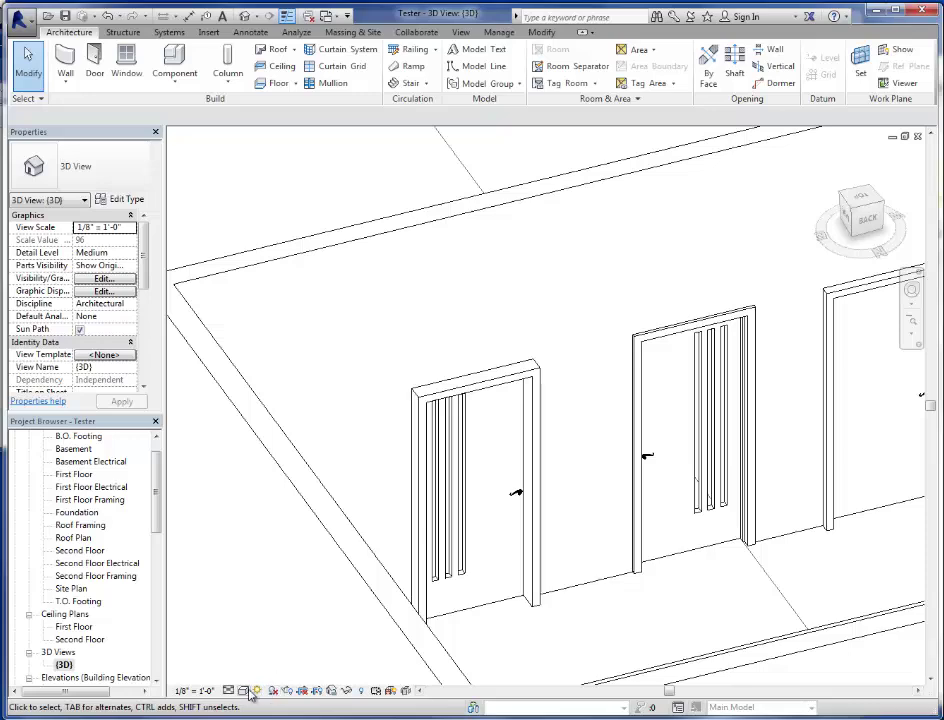
pyautogui.scroll(6, 497, 573)
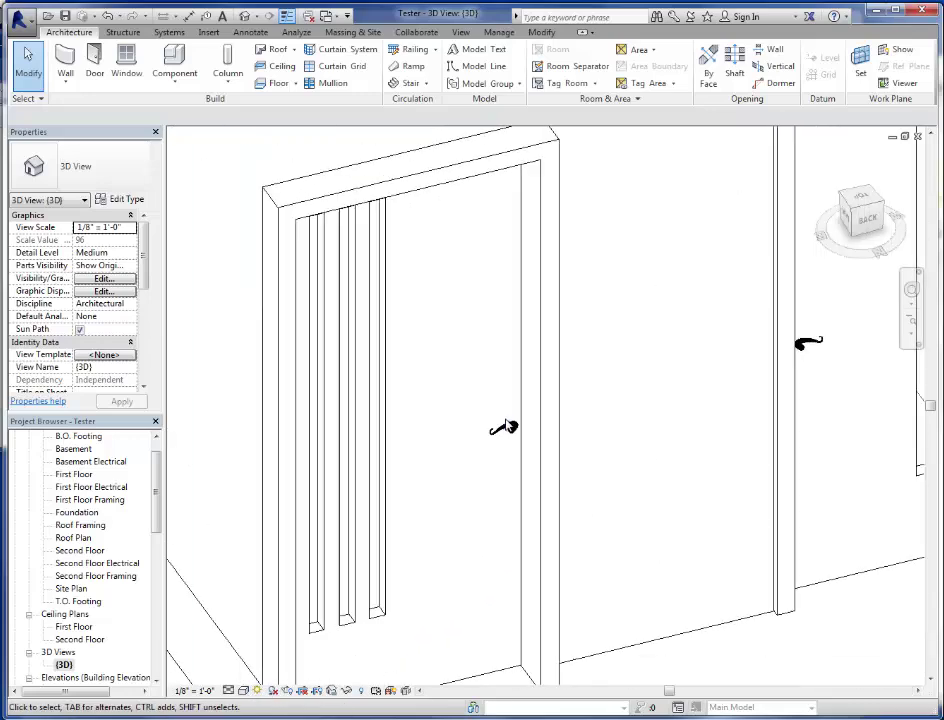
# Render a close-up of the slotted Door2 and its handle from the back at Medium quality with the Exterior: Sun only scheme
pyautogui.scroll(2, 500, 497)
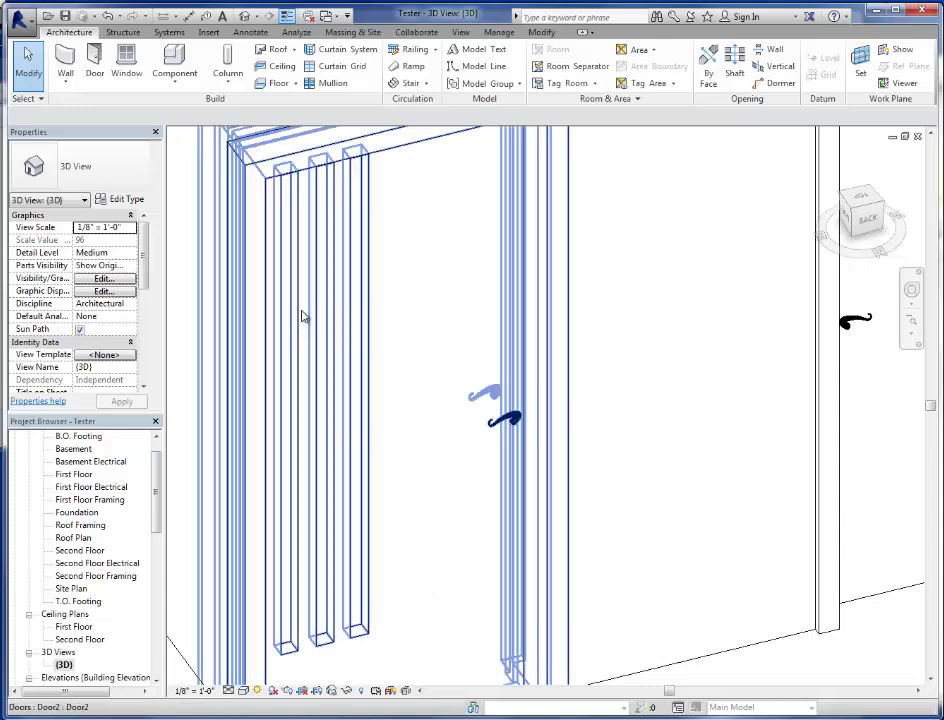
pyautogui.click(459, 33)
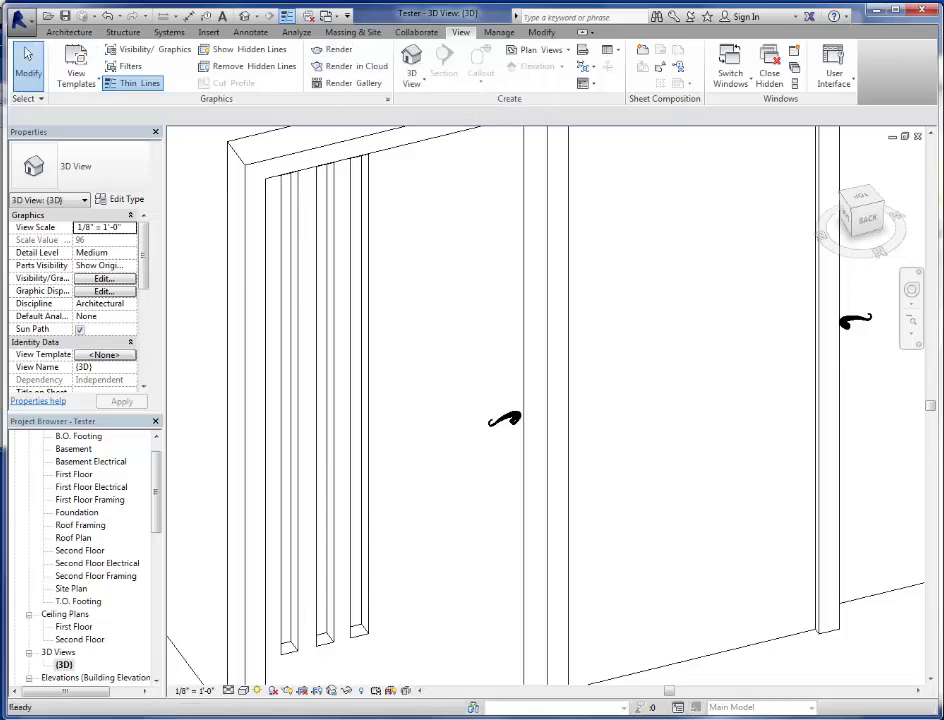
pyautogui.click(338, 49)
pyautogui.moveTo(285, 181); pyautogui.dragTo(397, 158)
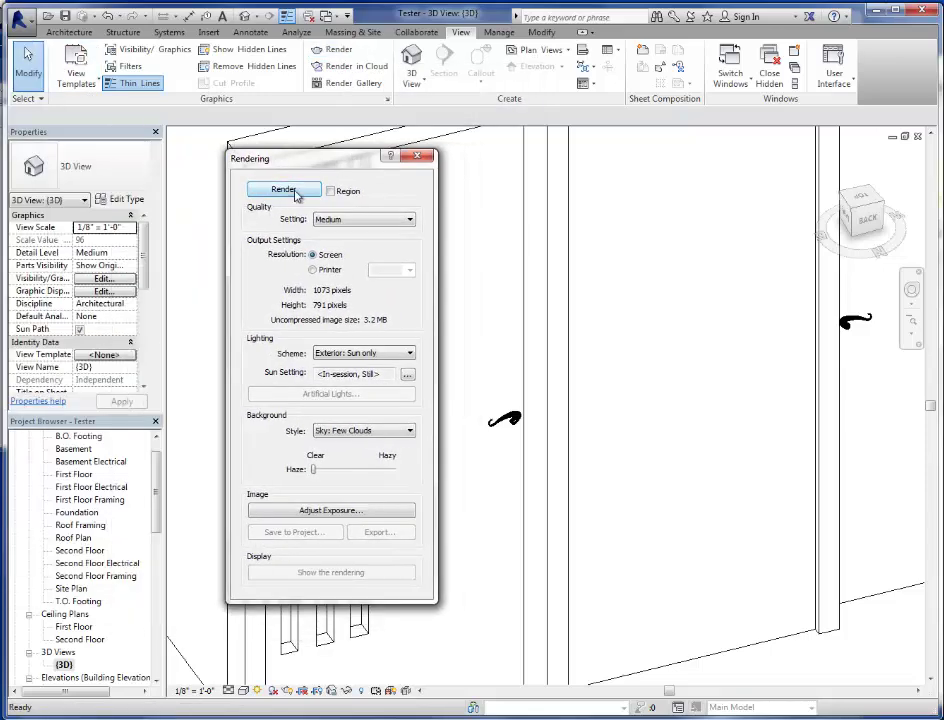
pyautogui.click(388, 220)
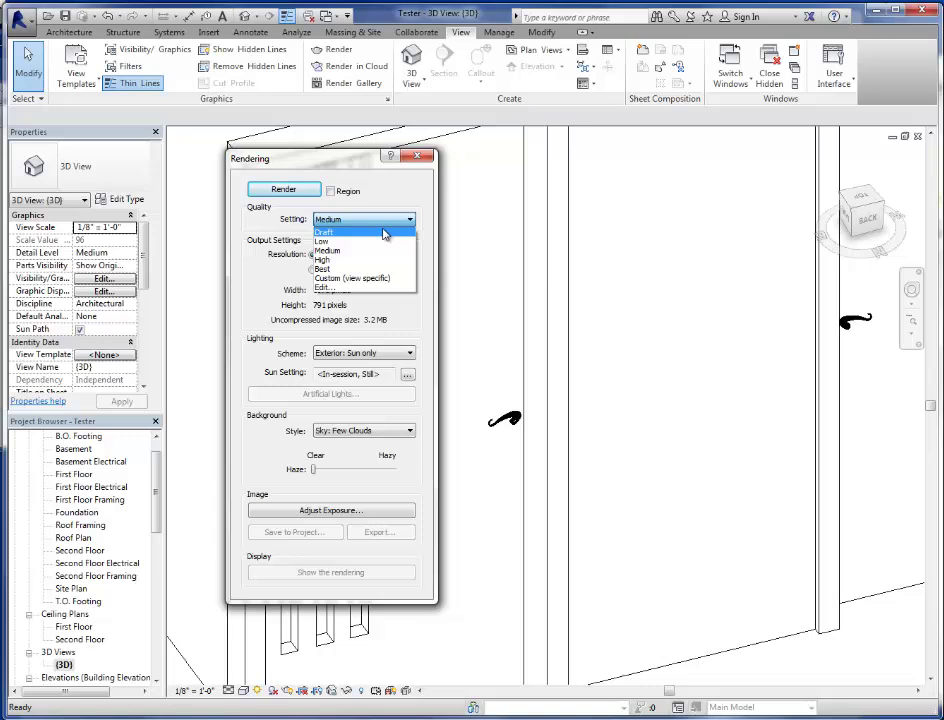
pyautogui.click(330, 250)
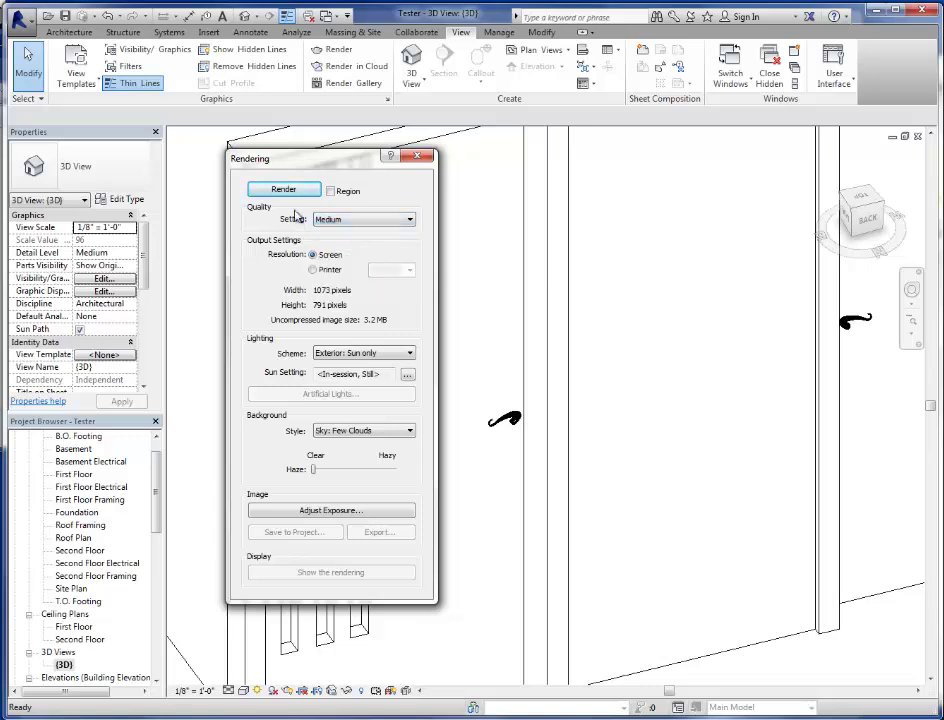
pyautogui.click(294, 192)
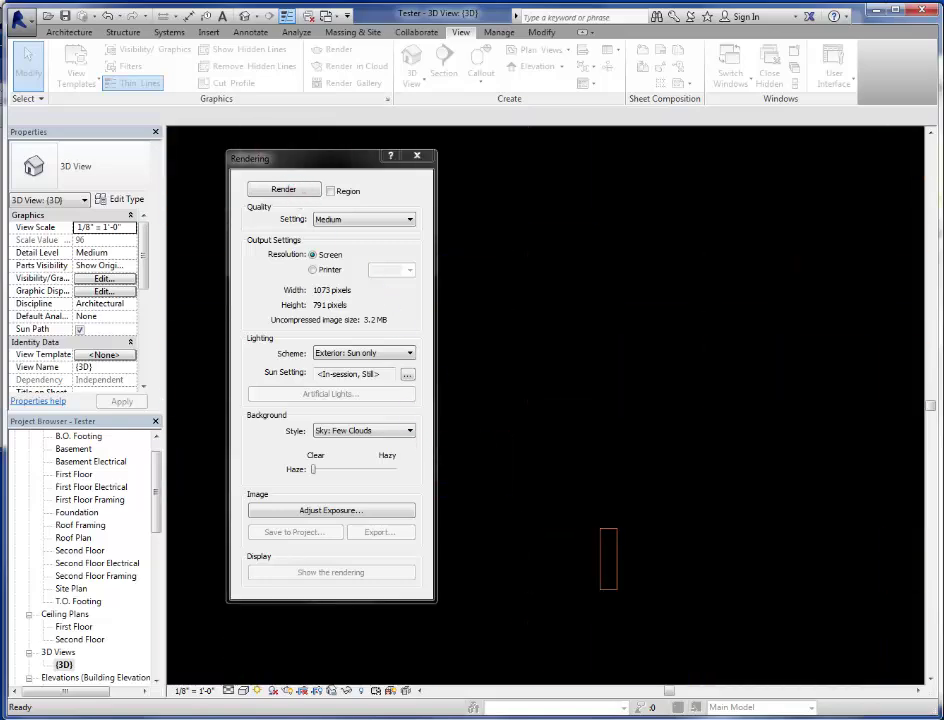
# Examine the rendered door and handles with the Rendering dialog moved out of the way, and return to the model view
pyautogui.moveTo(250, 188); pyautogui.dragTo(649, 220)
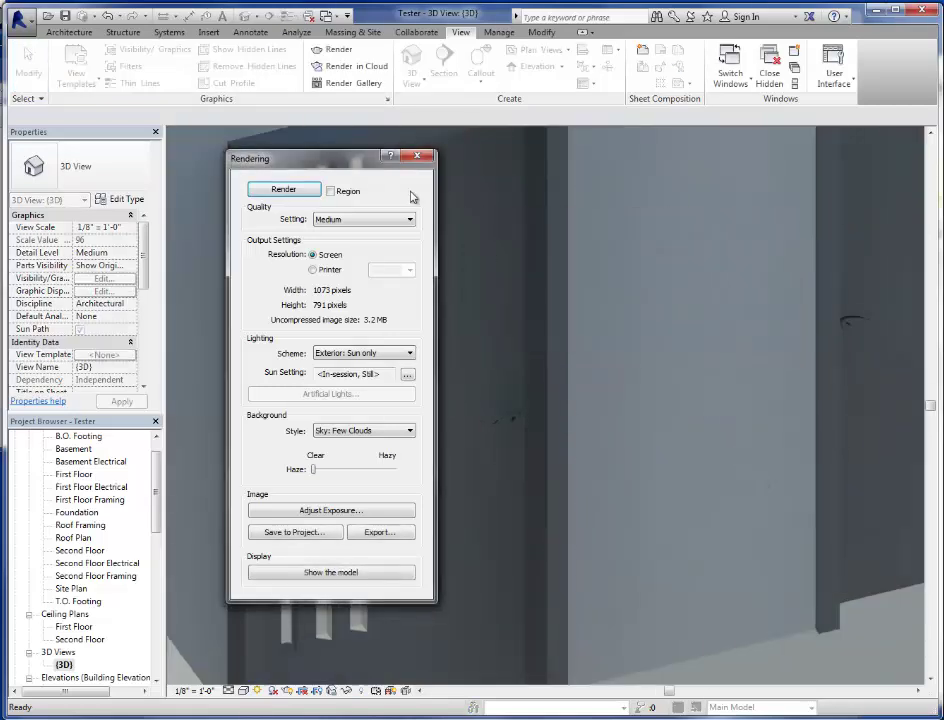
pyautogui.moveTo(350, 162); pyautogui.dragTo(712, 157)
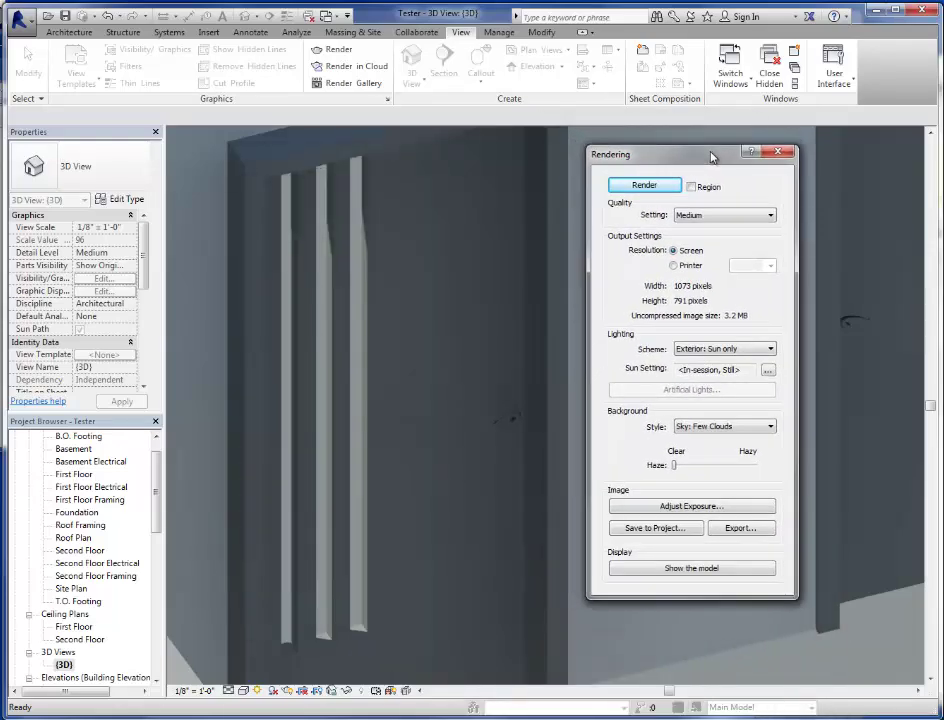
pyautogui.click(777, 152)
pyautogui.click(520, 424)
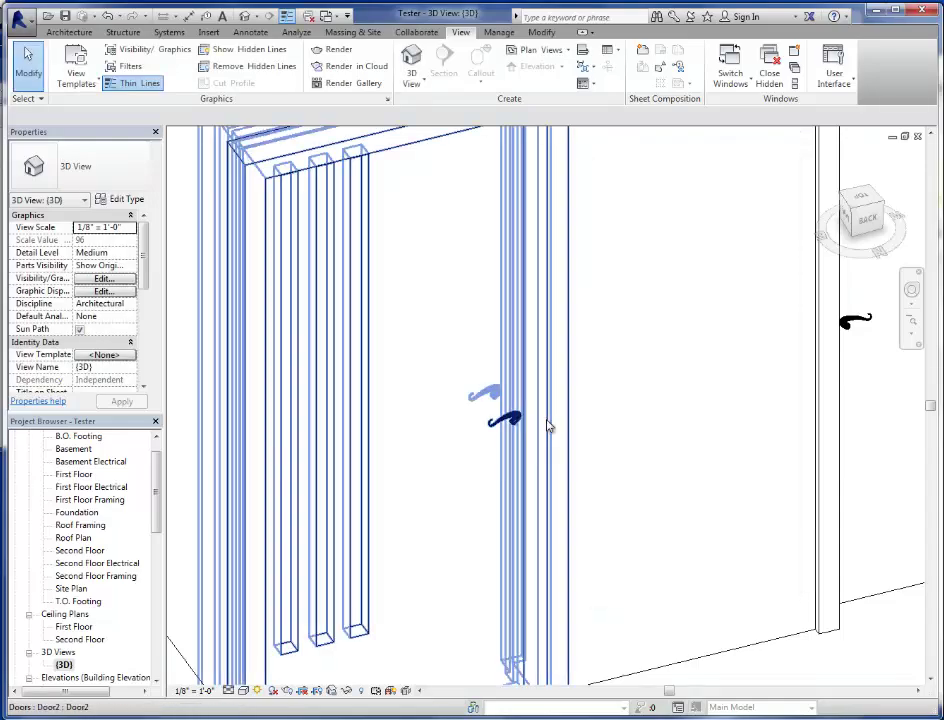
# Render the shingled exterior side of the slotted doors at Medium quality to check the handles, and close the rendering
pyautogui.scroll(-2, 540, 430)
pyautogui.scroll(-2, 540, 430)
pyautogui.keyDown('shift'); pyautogui.moveTo(510, 365); pyautogui.dragTo(800, 545, button='middle'); pyautogui.keyUp('shift')
pyautogui.scroll(-2, 680, 377)
pyautogui.scroll(-2, 331, 417)
pyautogui.keyDown('shift'); pyautogui.moveTo(331, 417); pyautogui.dragTo(752, 643, button='middle'); pyautogui.keyUp('shift')
pyautogui.scroll(2, 727, 548)
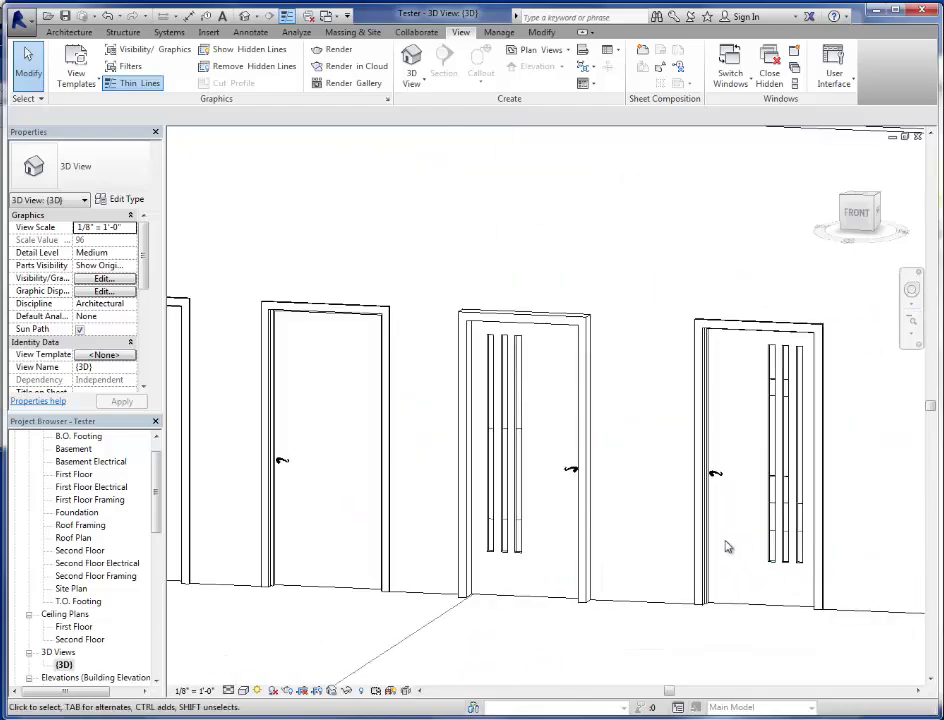
pyautogui.keyDown('shift'); pyautogui.moveTo(727, 548); pyautogui.dragTo(512, 495, button='middle'); pyautogui.keyUp('shift')
pyautogui.scroll(3, 512, 495)
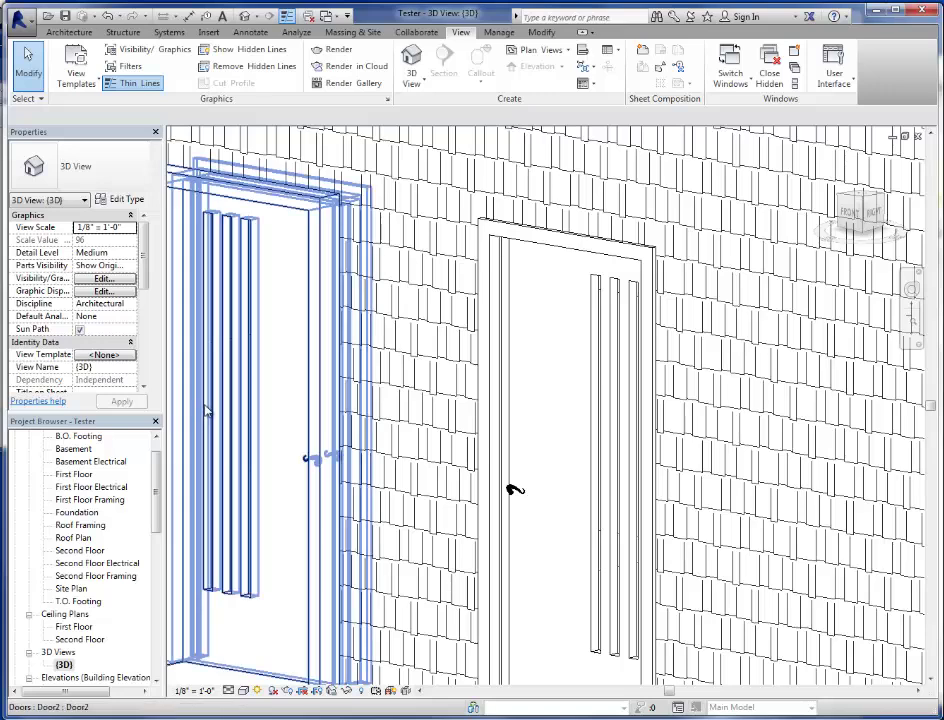
pyautogui.click(338, 50)
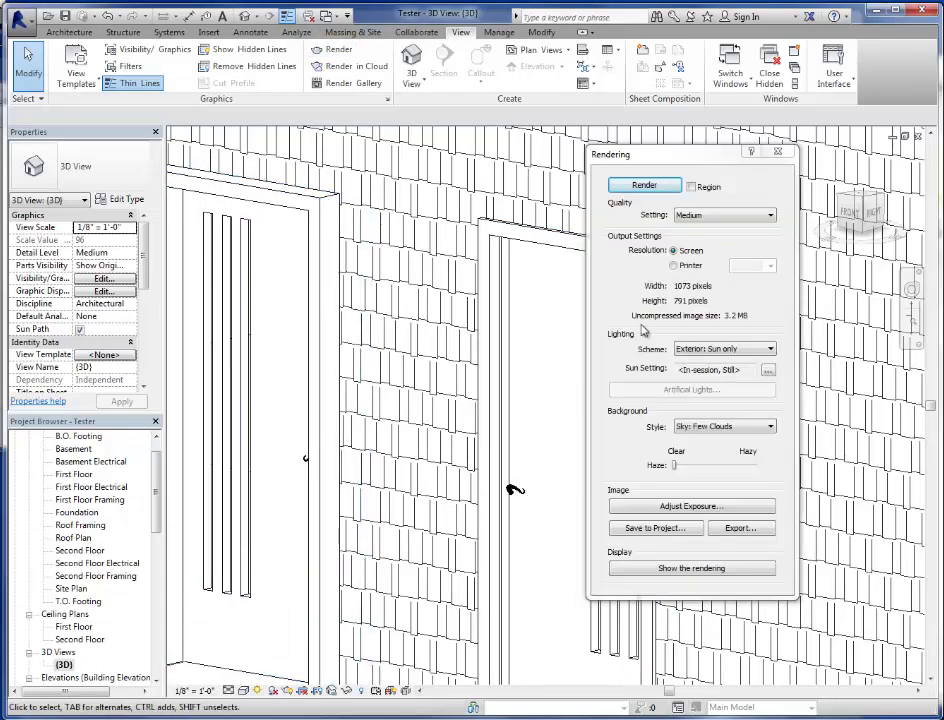
pyautogui.click(643, 186)
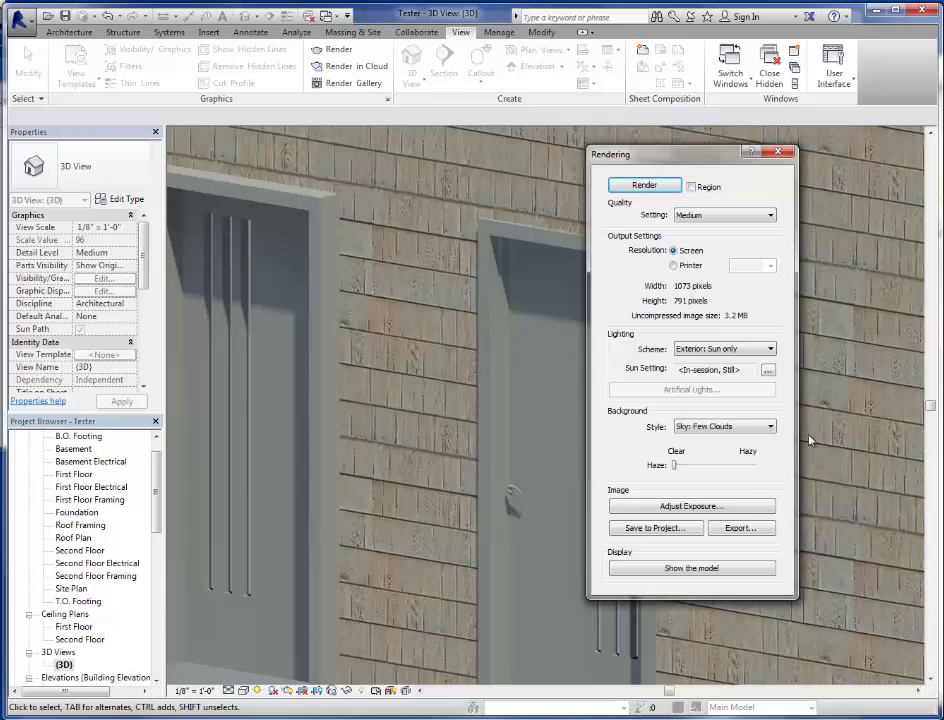
pyautogui.click(778, 155)
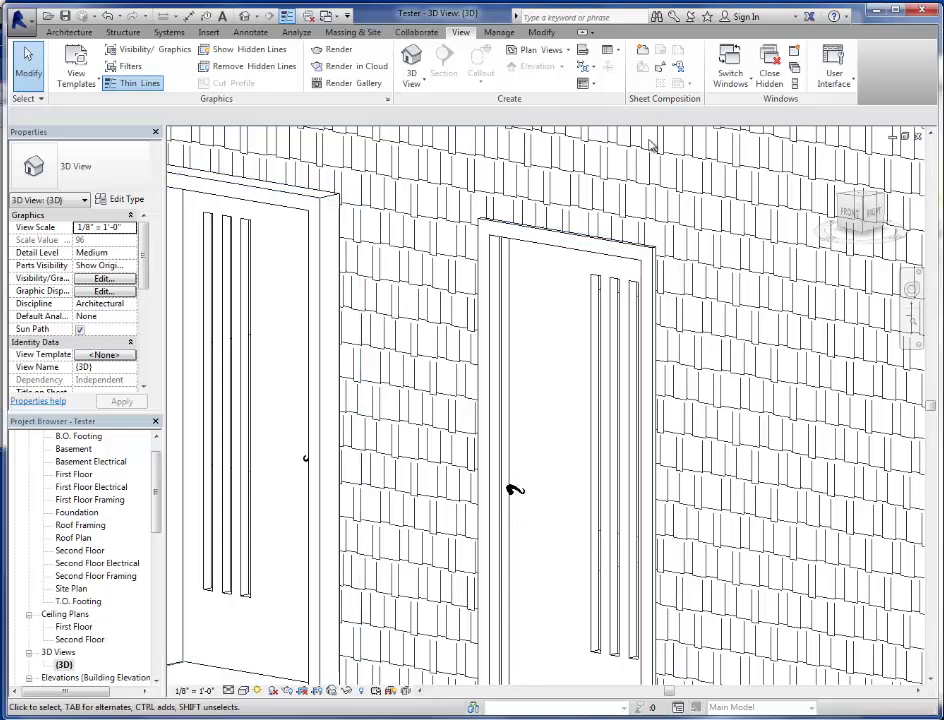